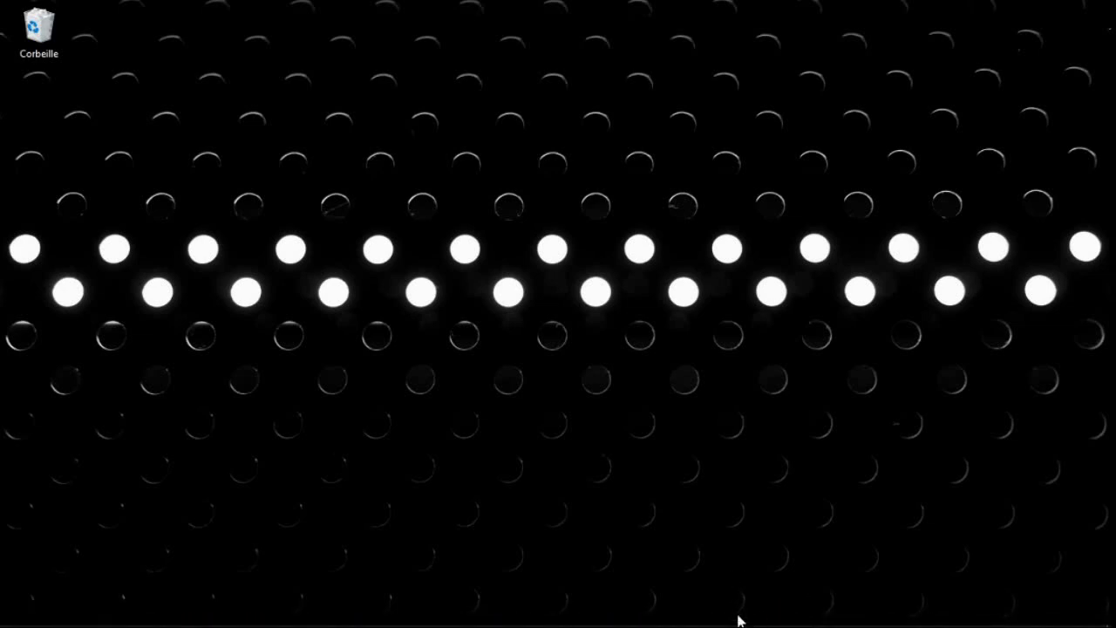
Start SITE D'ESSAI in Local and open its WordPress admin login page
{"action": "left_click", "coordinate": [742, 617]}
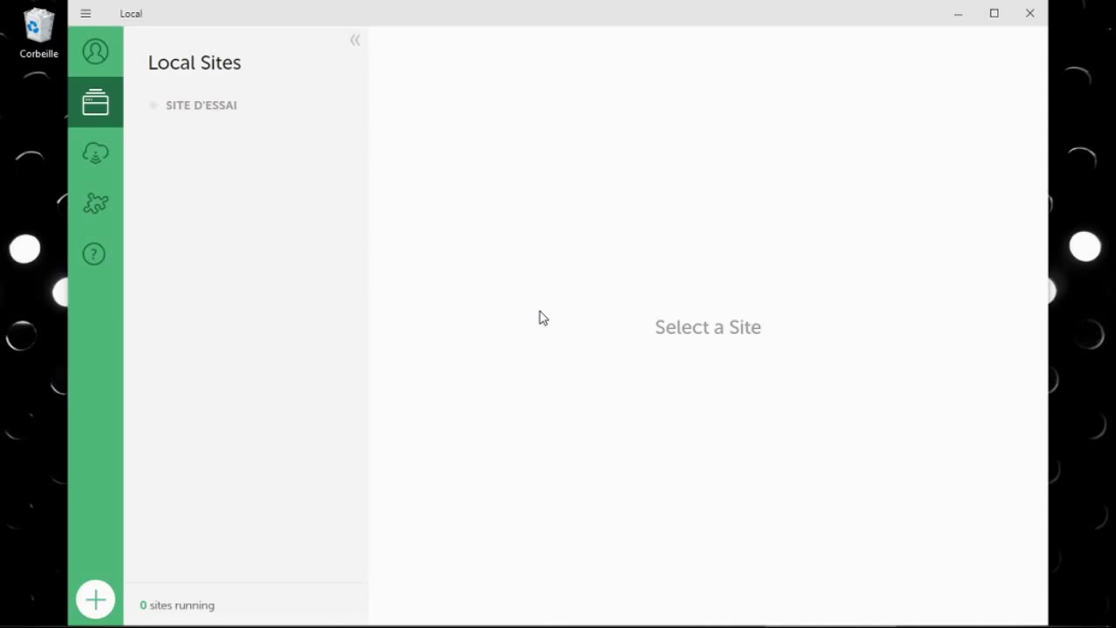
{"action": "left_click", "coordinate": [224, 114]}
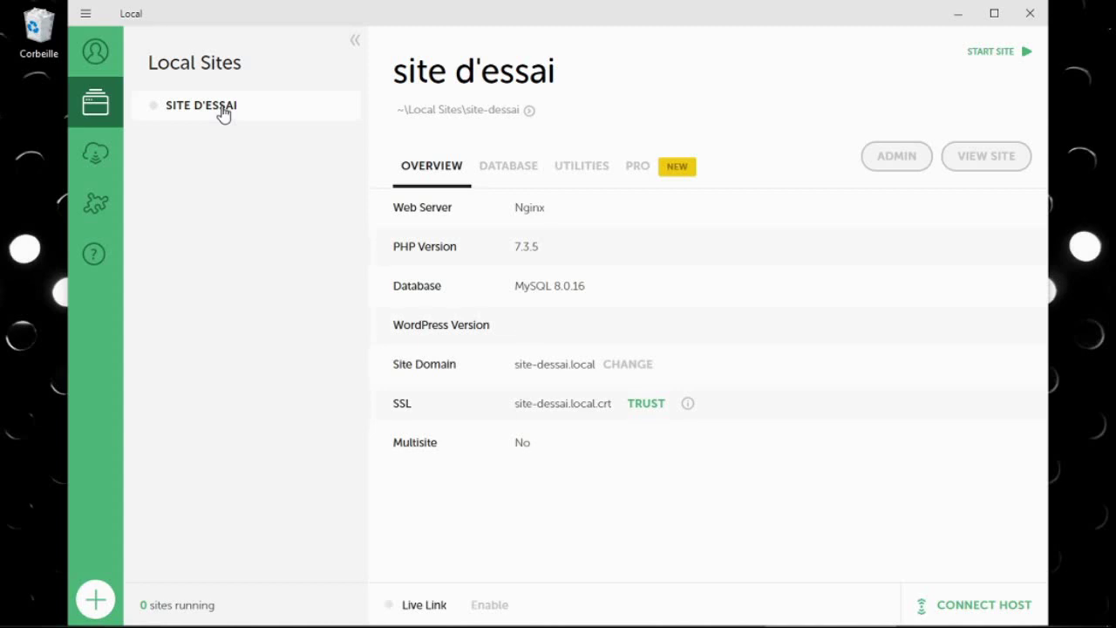
{"action": "left_click", "coordinate": [986, 55]}
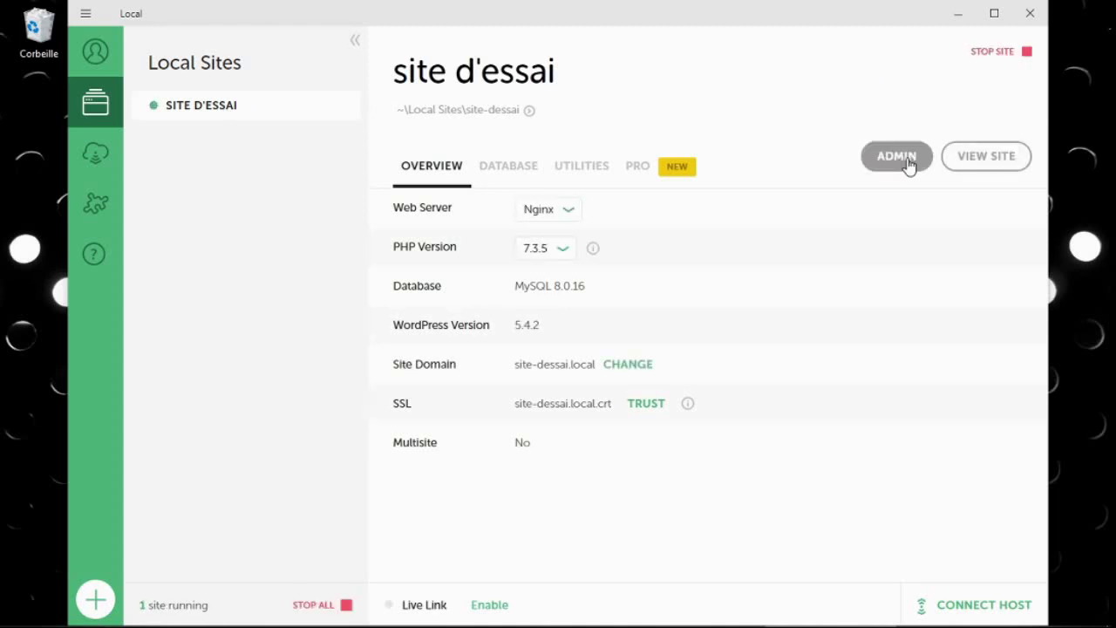
{"action": "left_click", "coordinate": [898, 157]}
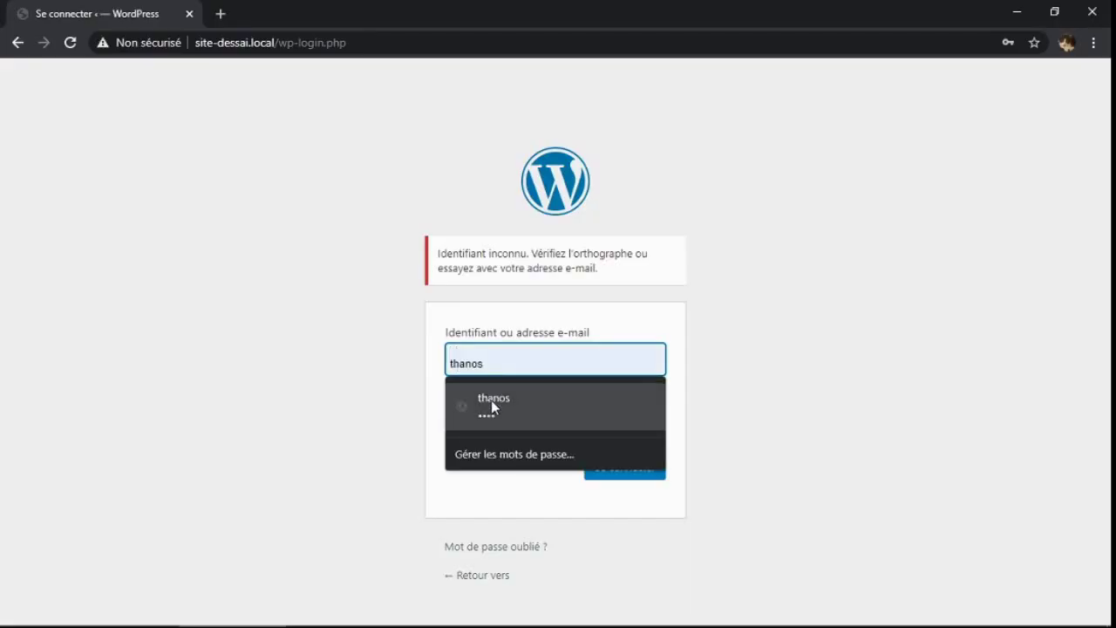
Log in to the WordPress admin with the saved credentials
{"action": "left_click", "coordinate": [491, 400]}
{"action": "left_click", "coordinate": [624, 471]}
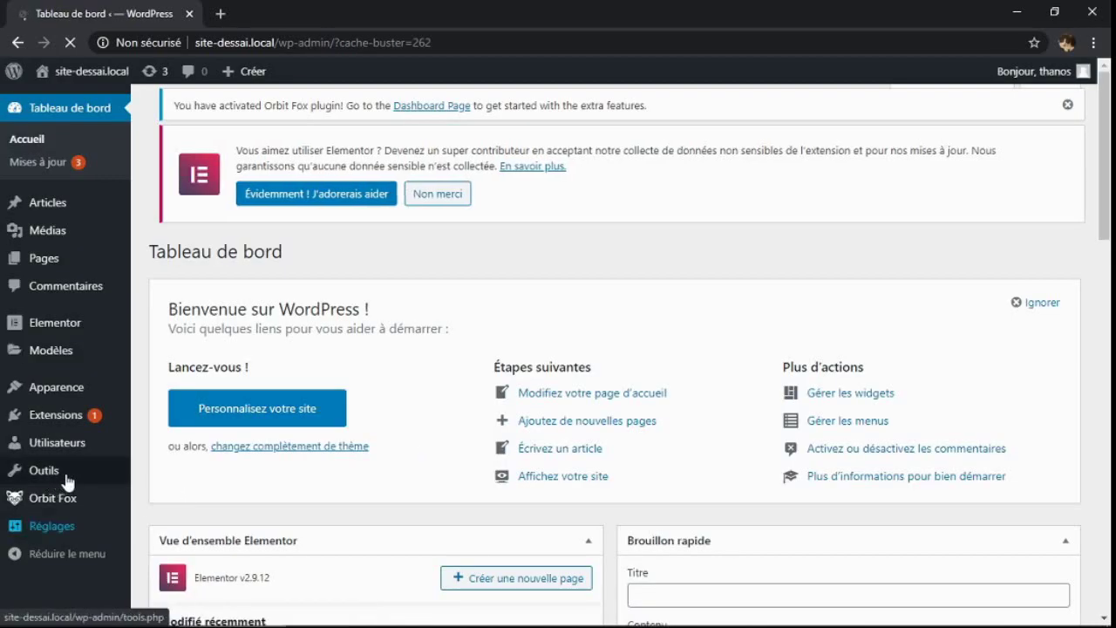
Reset the whole site to WordPress defaults with WP Reset, confirming with 'reset'
{"action": "mouse_move", "coordinate": [96, 480]}
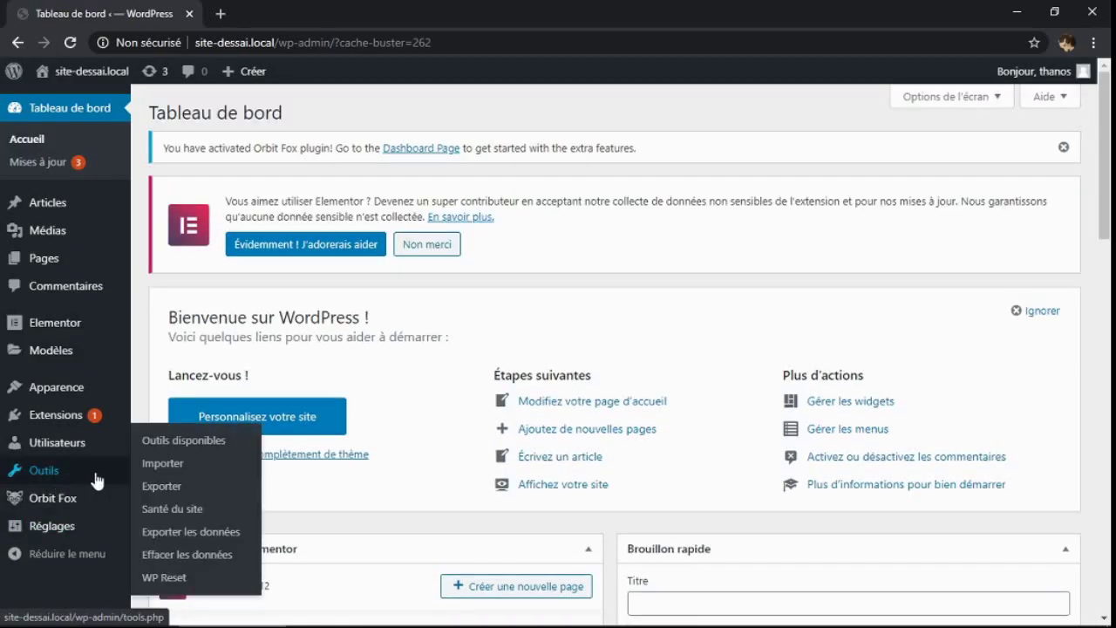
{"action": "left_click", "coordinate": [159, 579]}
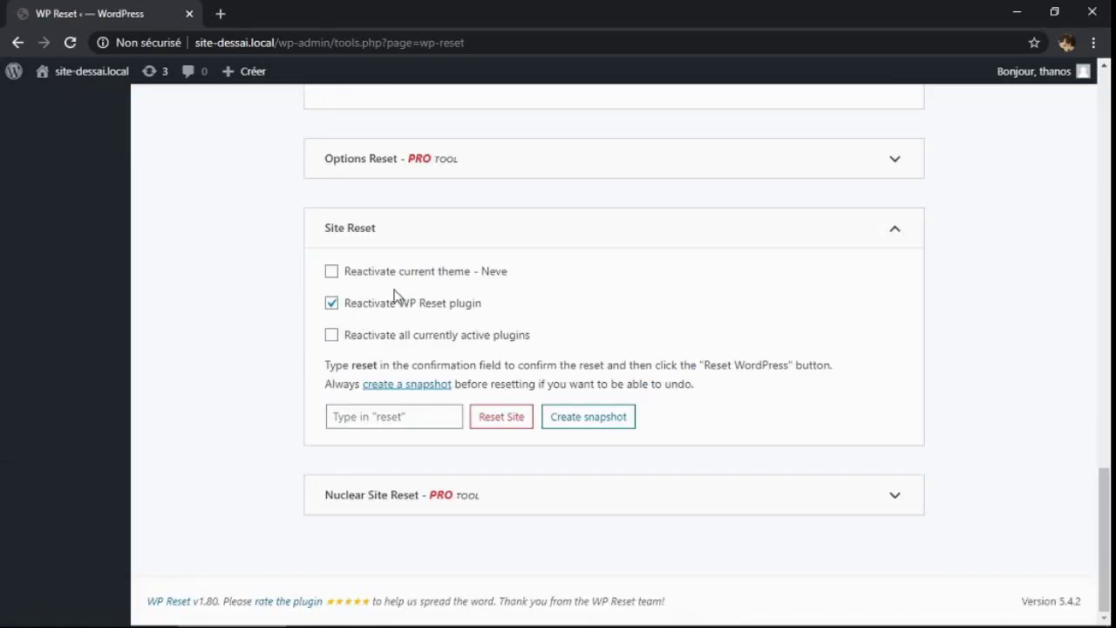
{"action": "left_click", "coordinate": [363, 408]}
{"action": "type", "text": "reset"}
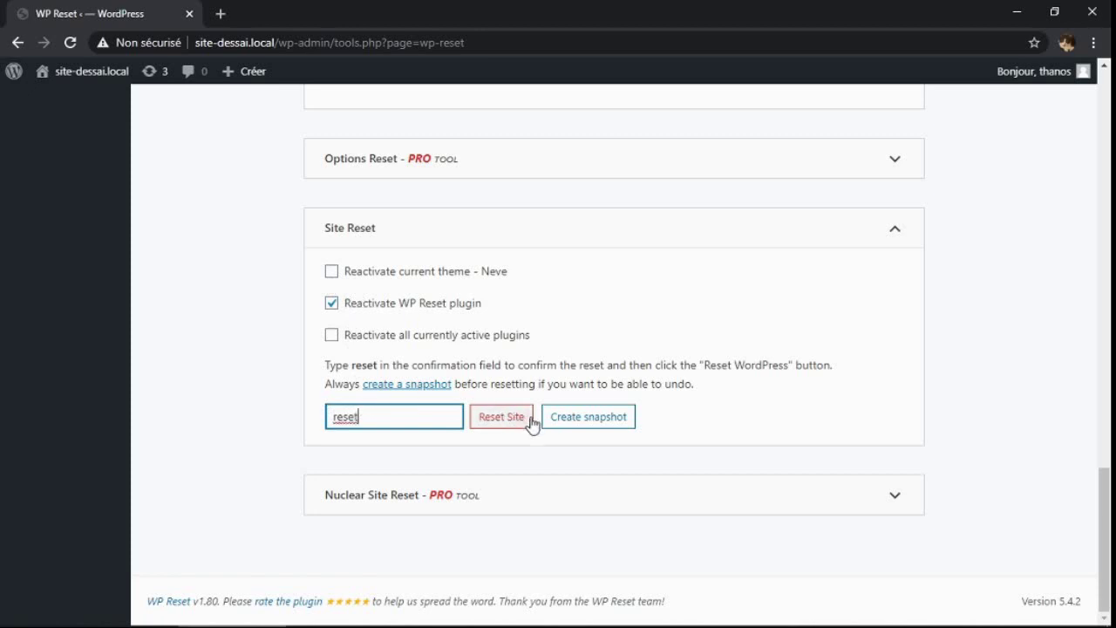
{"action": "left_click", "coordinate": [502, 419]}
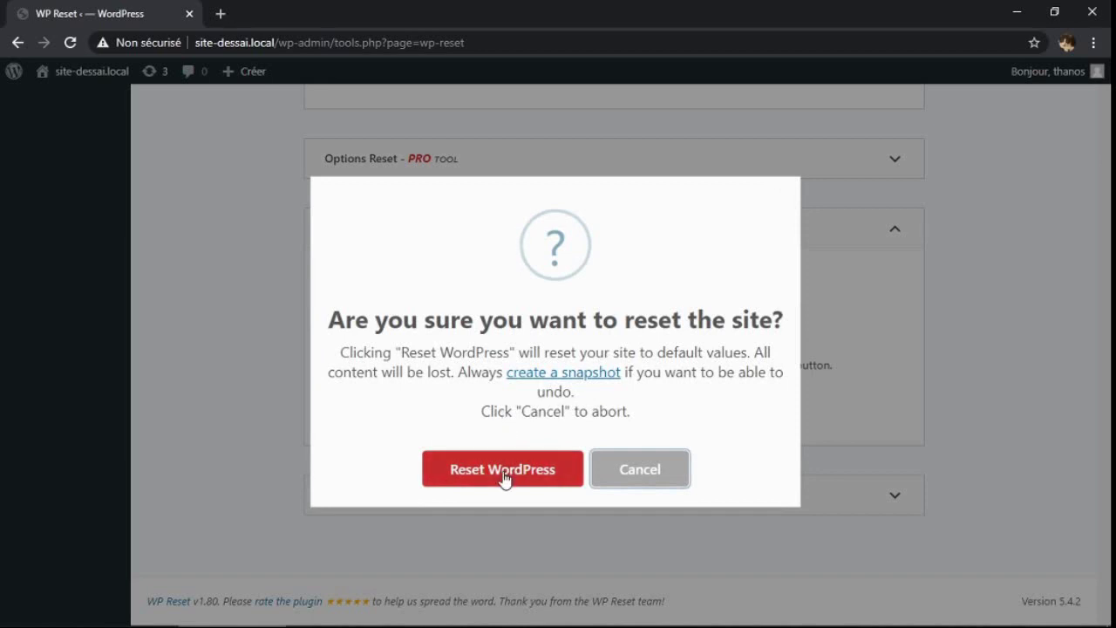
{"action": "left_click", "coordinate": [506, 471]}
{"action": "mouse_move", "coordinate": [82, 436]}
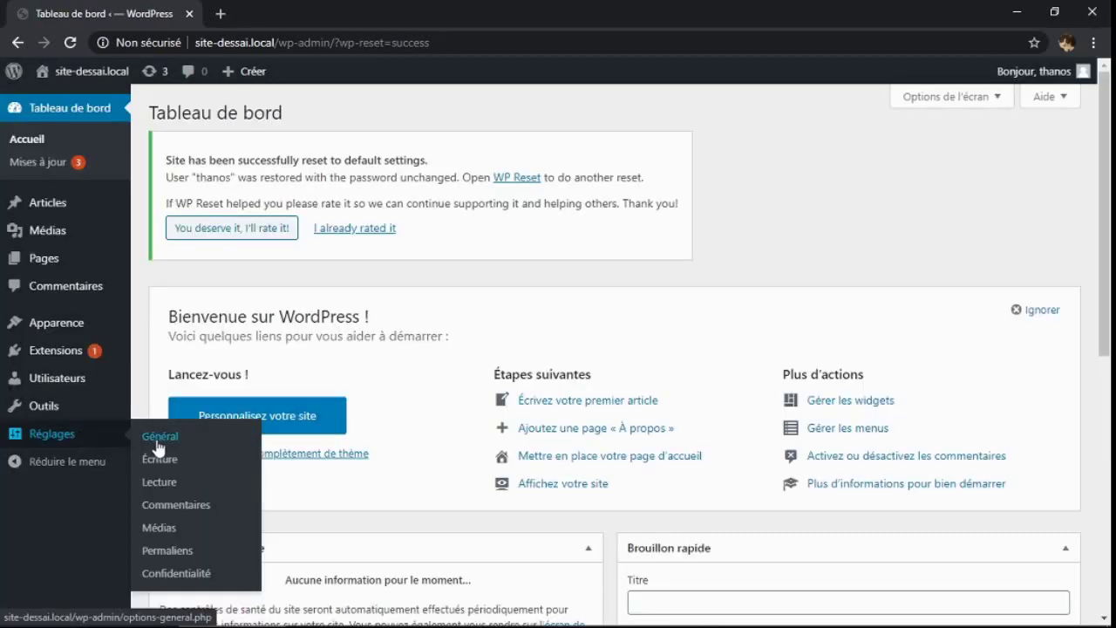
{"action": "left_click", "coordinate": [158, 445]}
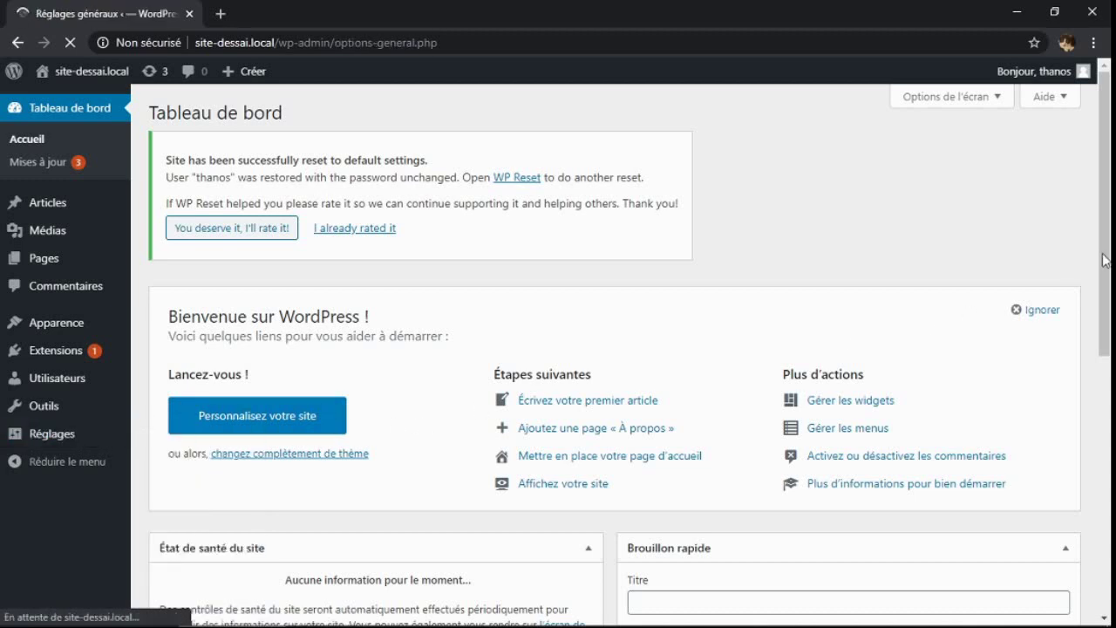
Activate the Neve theme and bring up its starter sites library
{"action": "mouse_move", "coordinate": [113, 335]}
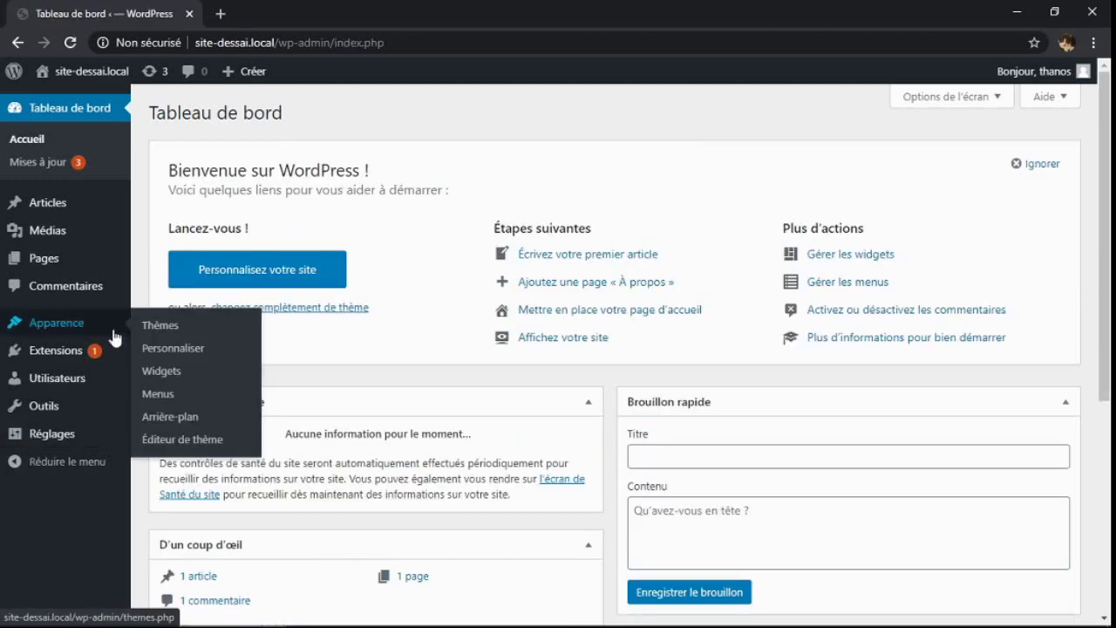
{"action": "left_click", "coordinate": [166, 334]}
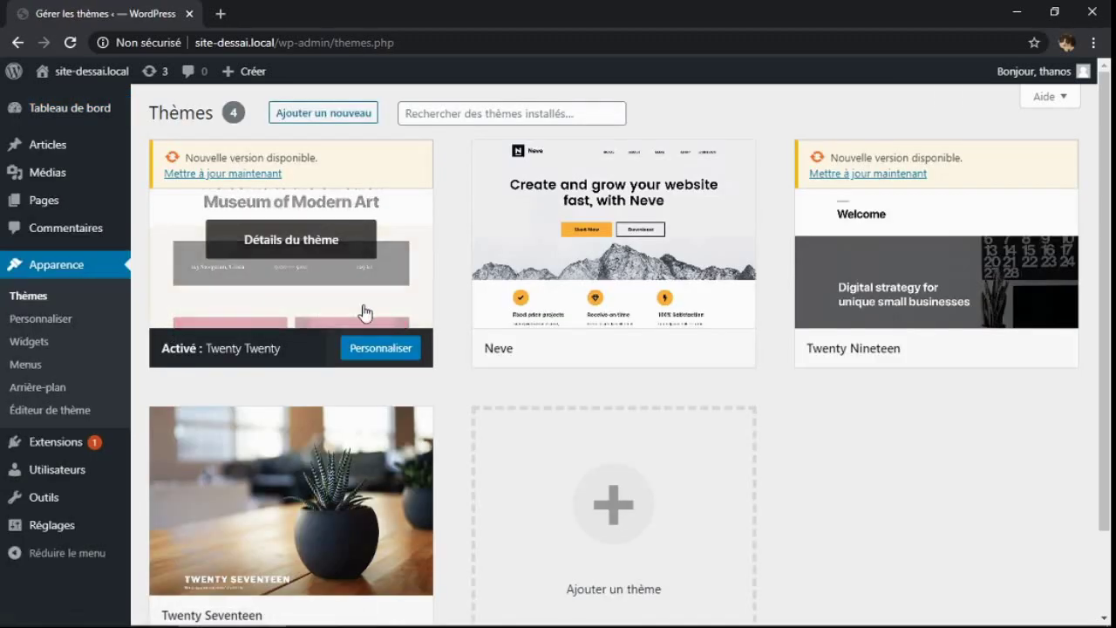
{"action": "mouse_move", "coordinate": [592, 357]}
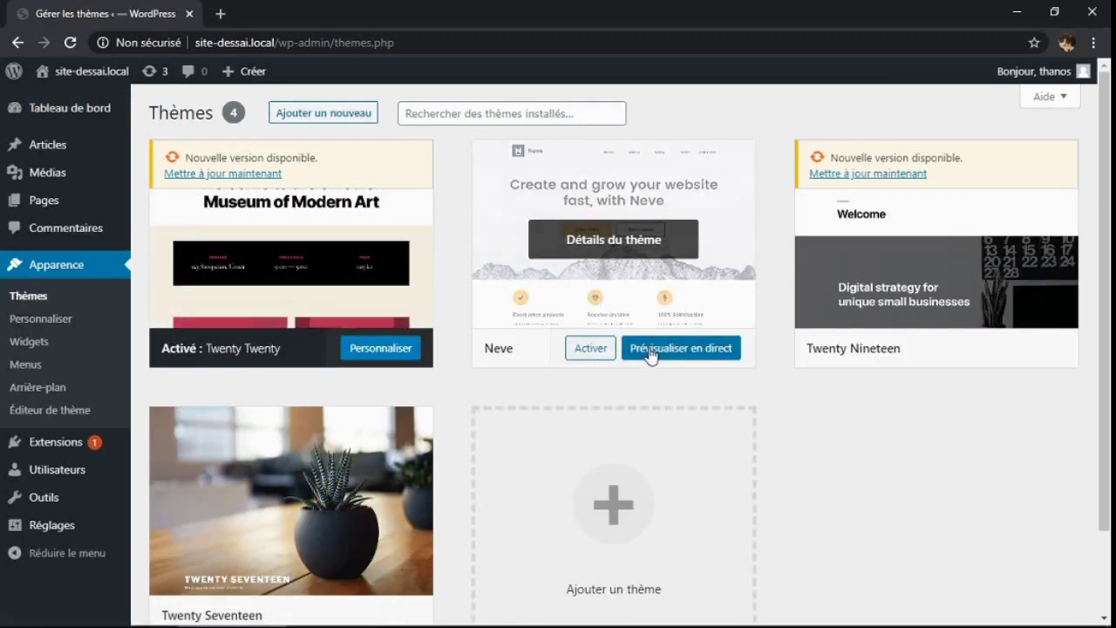
{"action": "left_click", "coordinate": [590, 348]}
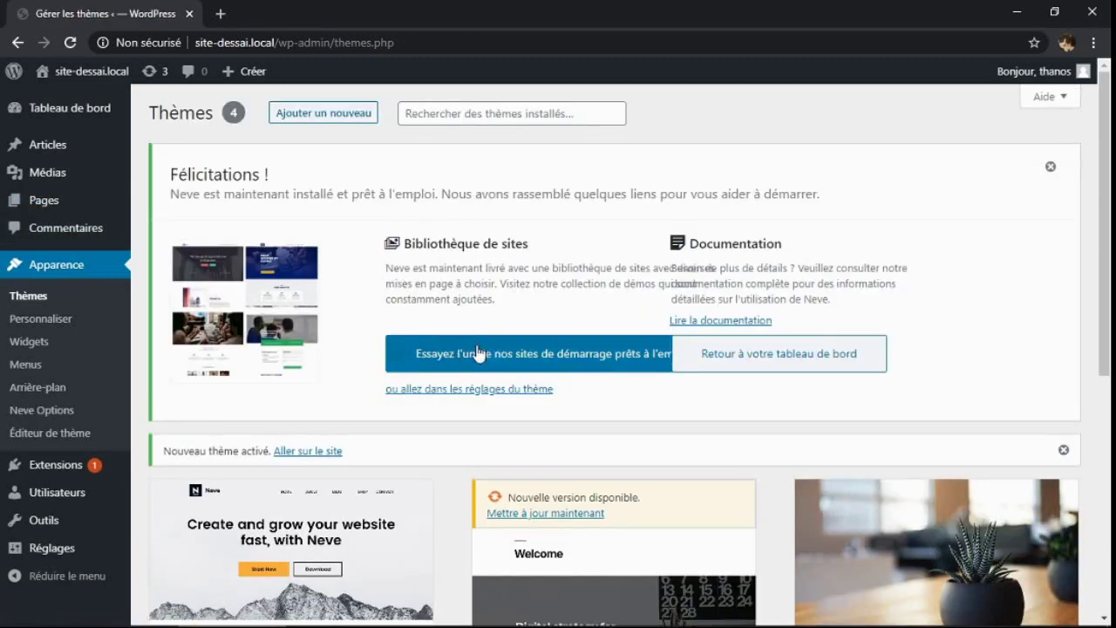
{"action": "left_click", "coordinate": [563, 355]}
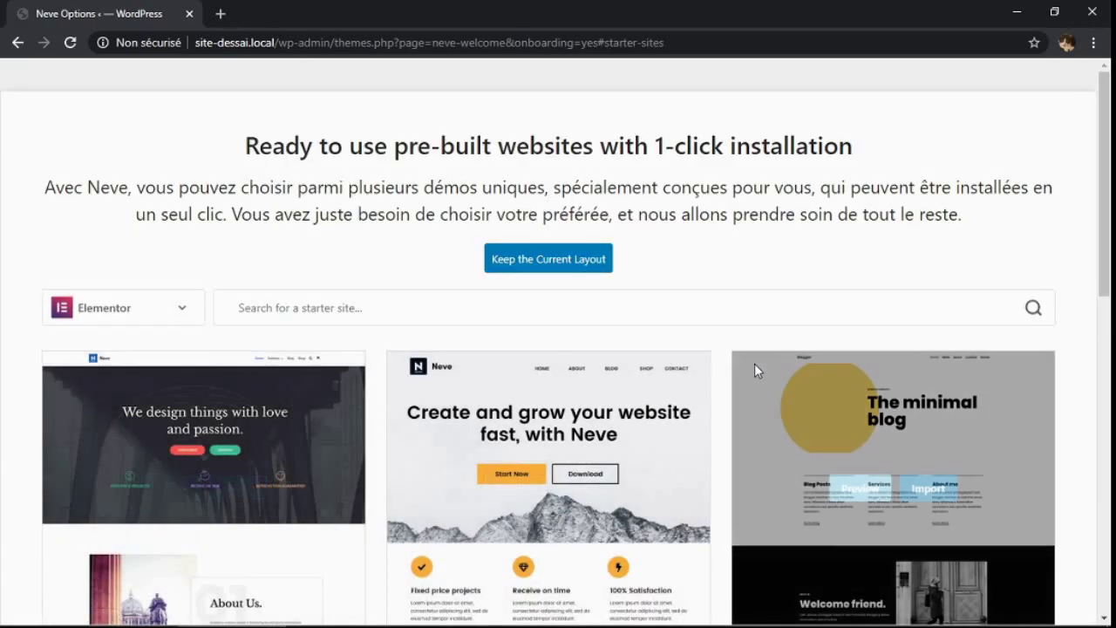
Import the Original starter site with content, customizer and widgets, WooCommerce off
{"action": "mouse_move", "coordinate": [1105, 202]}
{"action": "left_mouse_down"}
{"action": "mouse_move", "coordinate": [1088, 602]}
{"action": "mouse_move", "coordinate": [1112, 287]}
{"action": "mouse_move", "coordinate": [1105, 212]}
{"action": "left_mouse_up"}
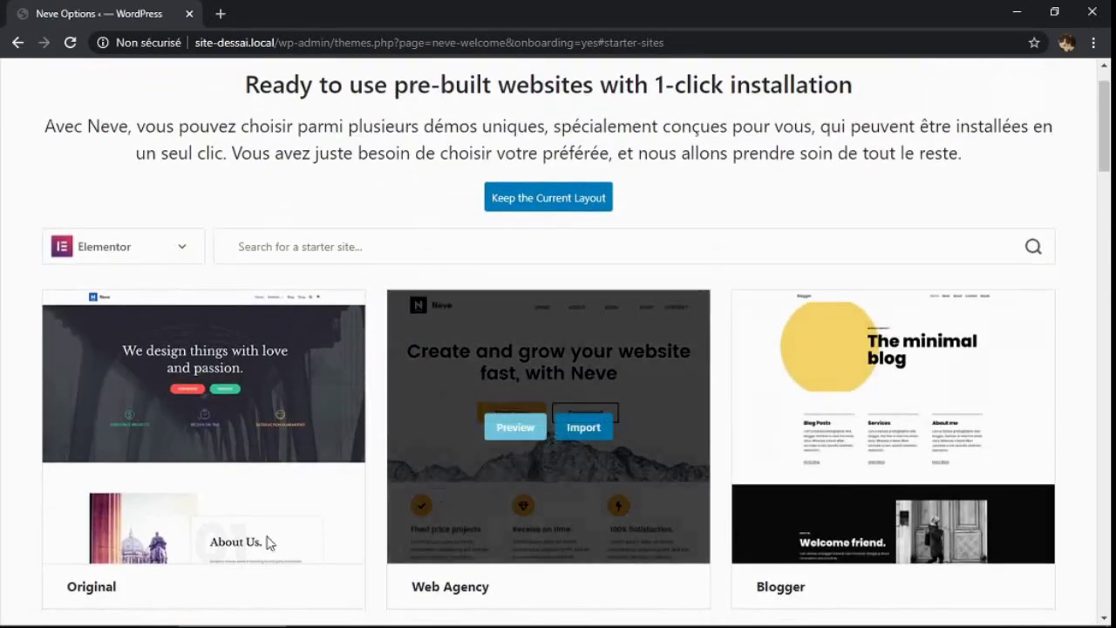
{"action": "mouse_move", "coordinate": [143, 496]}
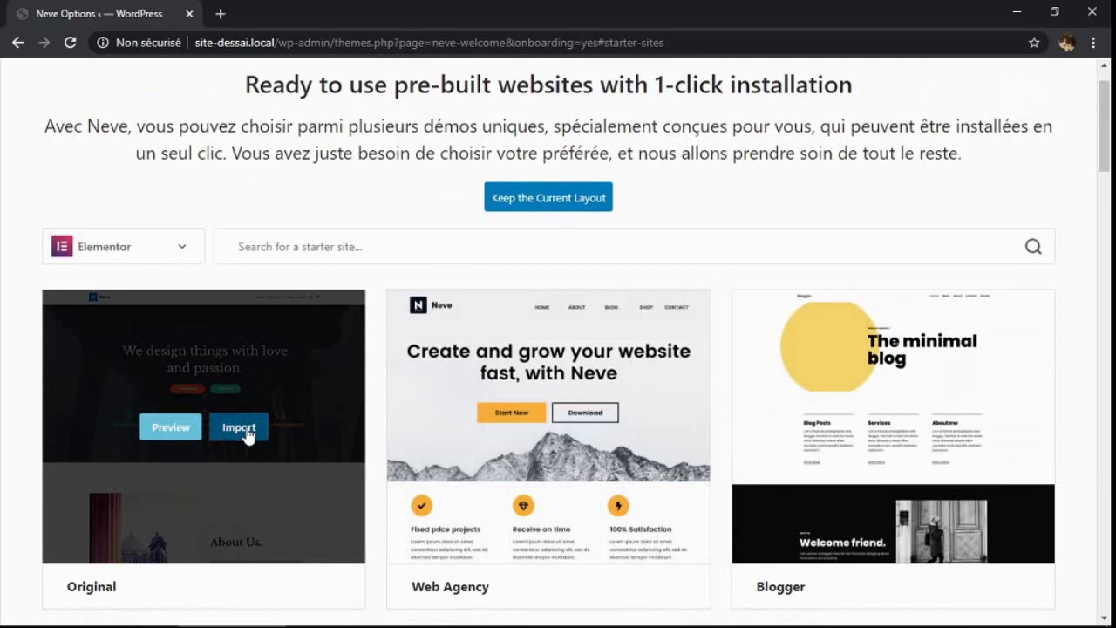
{"action": "left_click", "coordinate": [239, 427]}
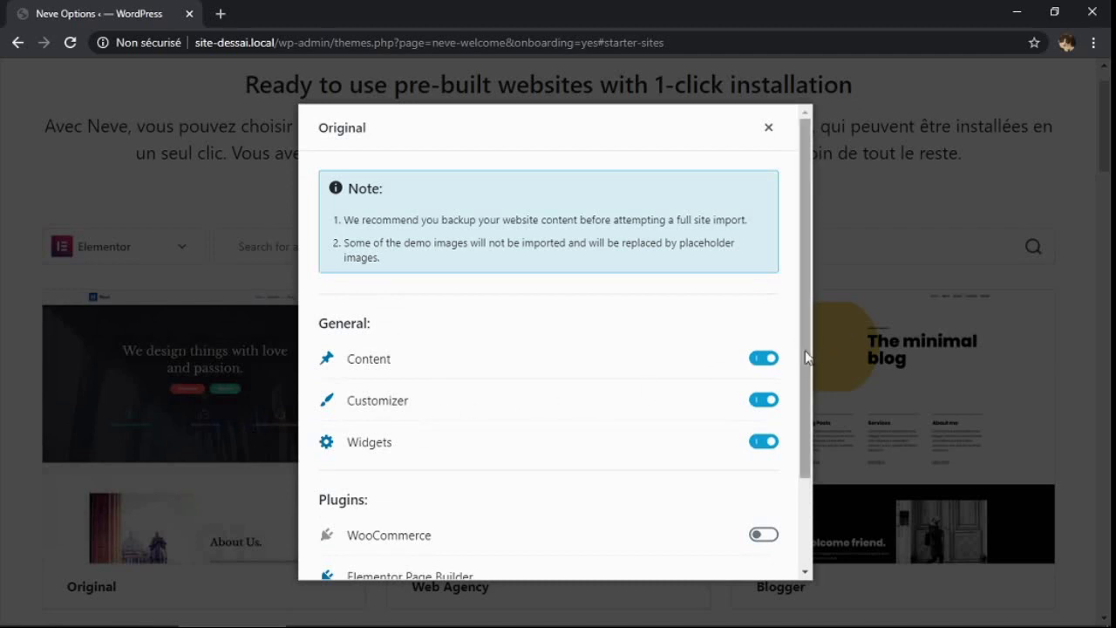
{"action": "left_click_drag", "start_coordinate": [807, 350], "coordinate": [802, 506]}
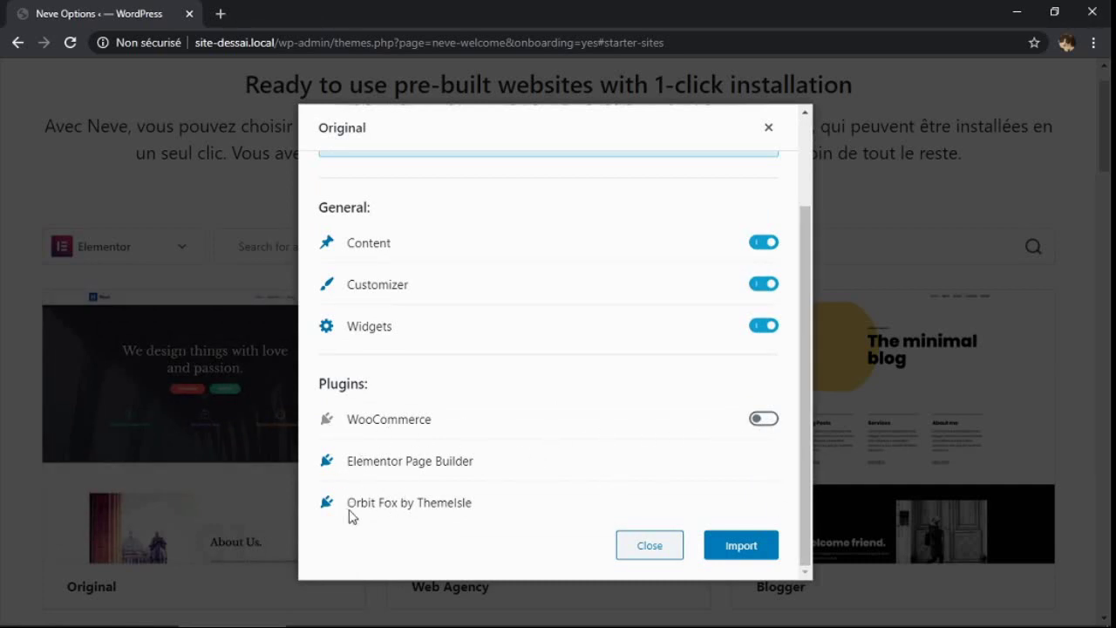
{"action": "left_click", "coordinate": [741, 545]}
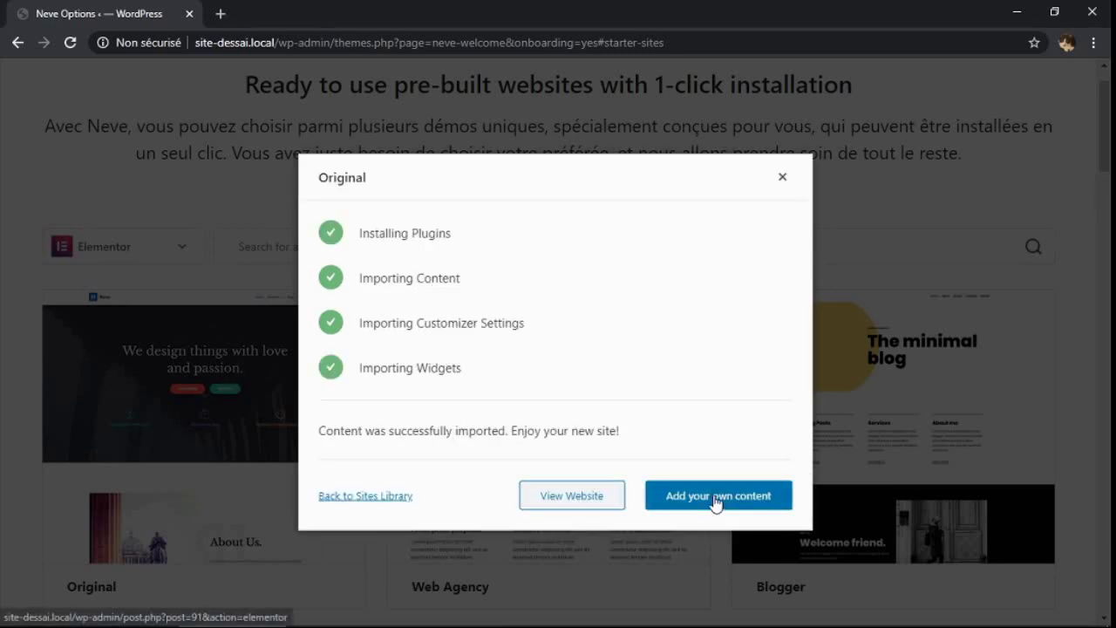
Open the imported Home page in Elementor, then return to the WordPress editor
{"action": "left_click", "coordinate": [716, 503]}
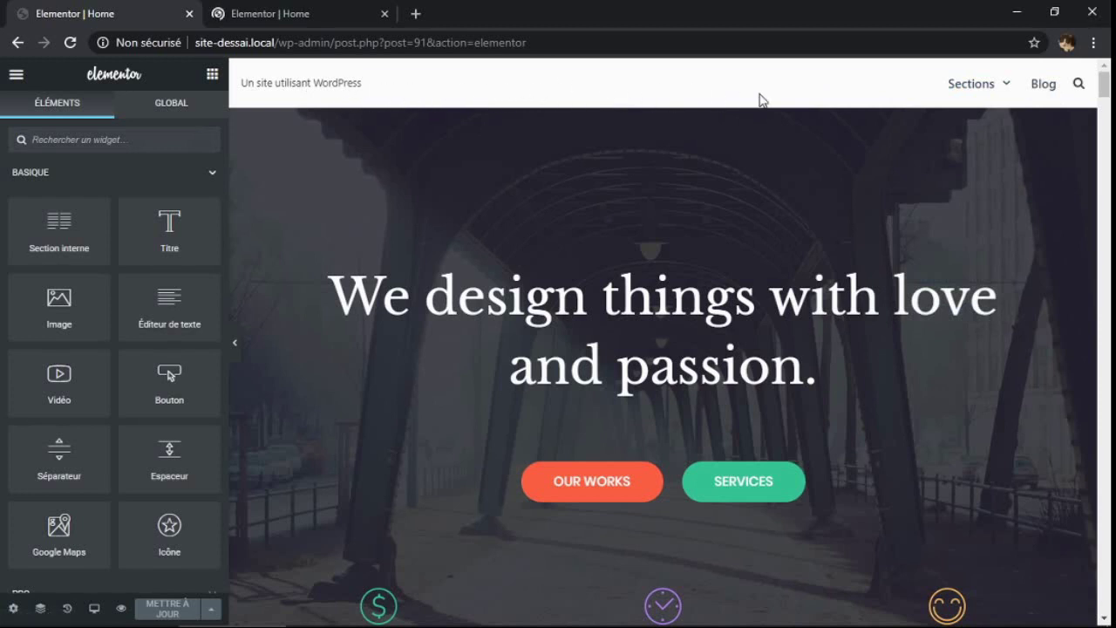
{"action": "mouse_move", "coordinate": [959, 84]}
{"action": "left_click", "coordinate": [16, 77]}
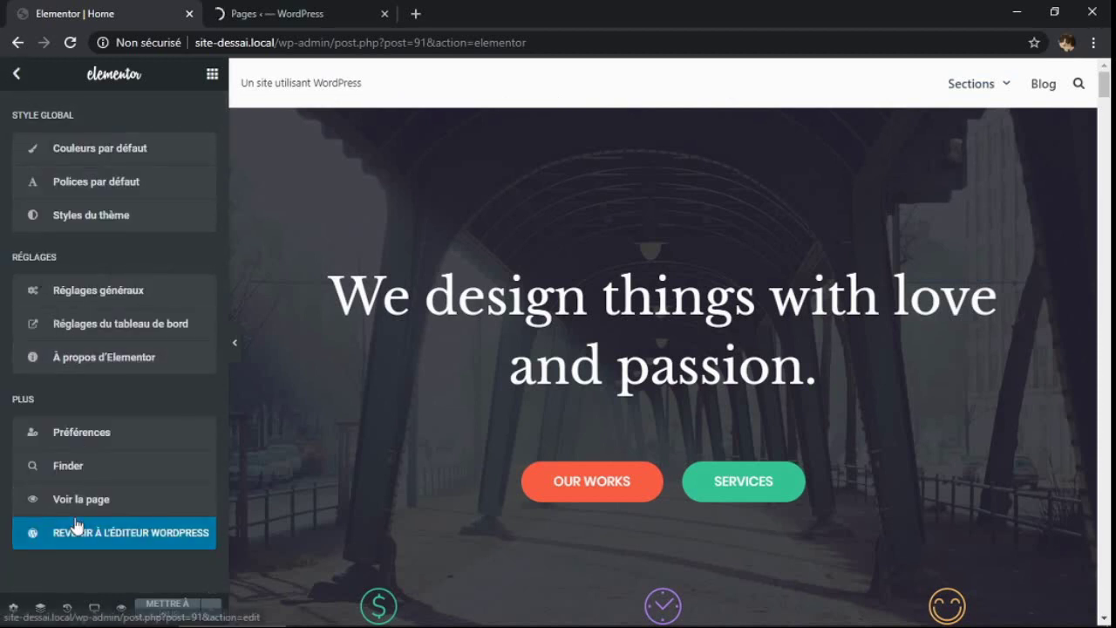
{"action": "left_click", "coordinate": [96, 541]}
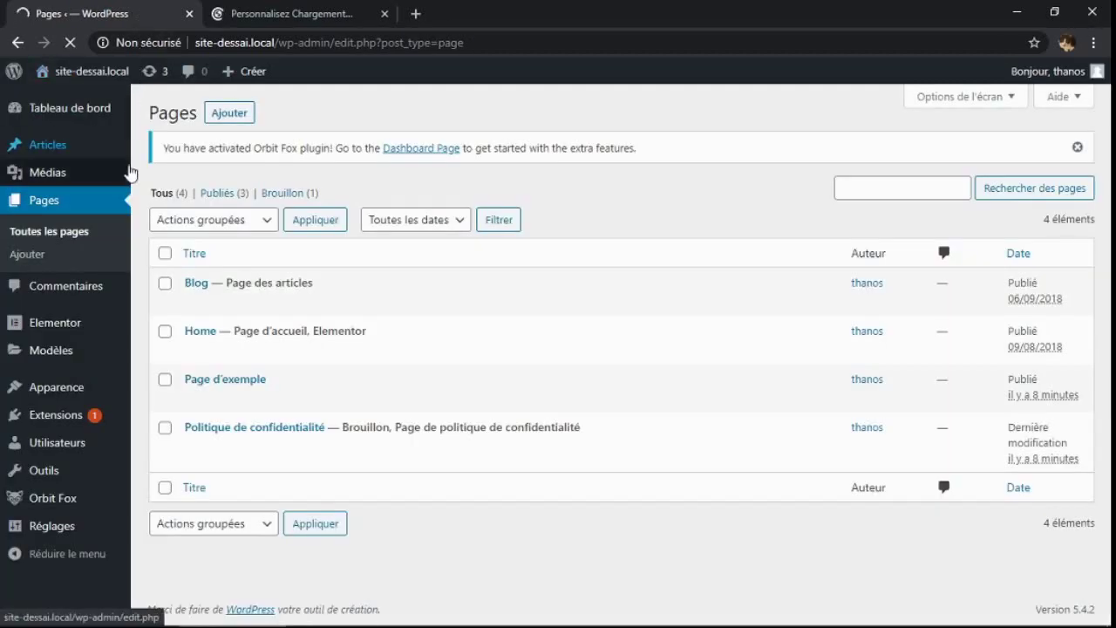
View the live site's front end, then launch the Neve Customizer for it
{"action": "left_click", "coordinate": [77, 74]}
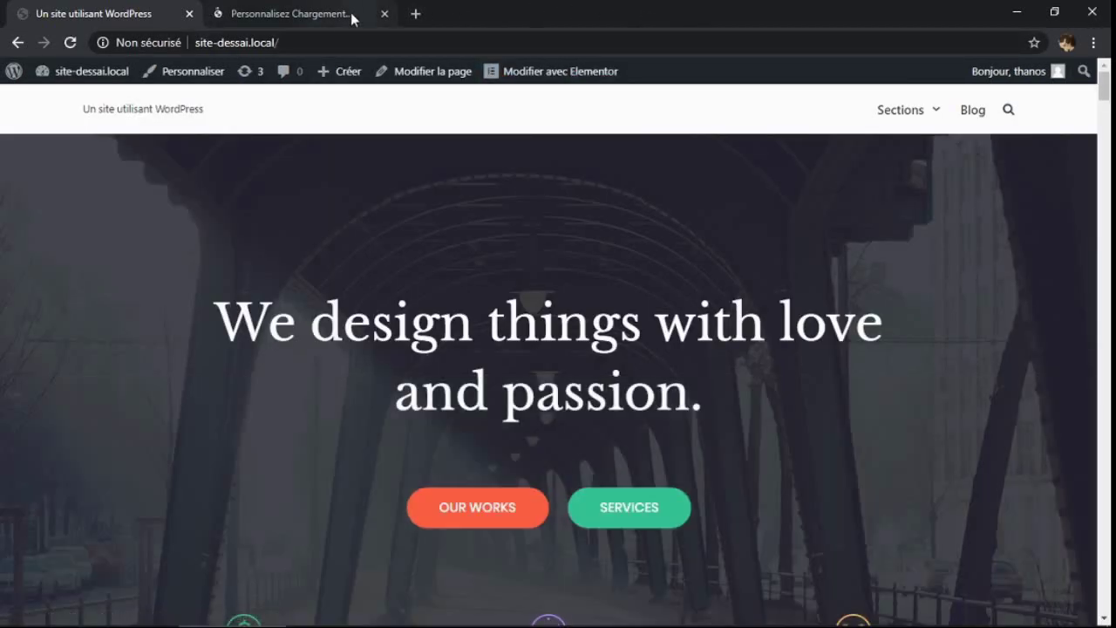
{"action": "left_click", "coordinate": [207, 79]}
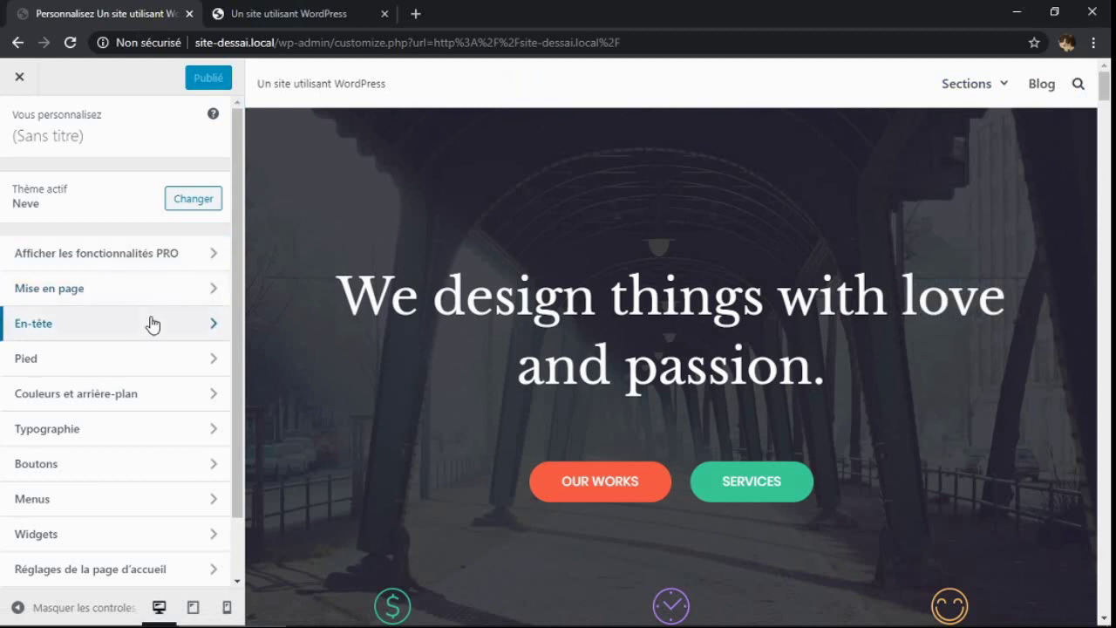
Rewrite the header slogan in Logo et identité du site to 'Un site en création !'
{"action": "left_click", "coordinate": [209, 326]}
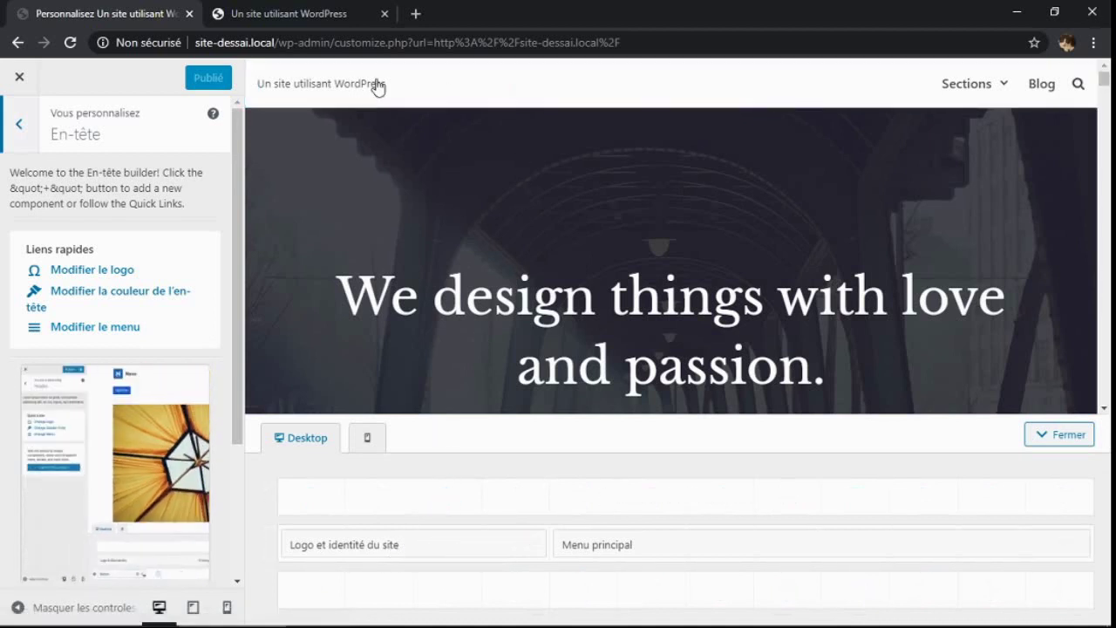
{"action": "left_click", "coordinate": [372, 547]}
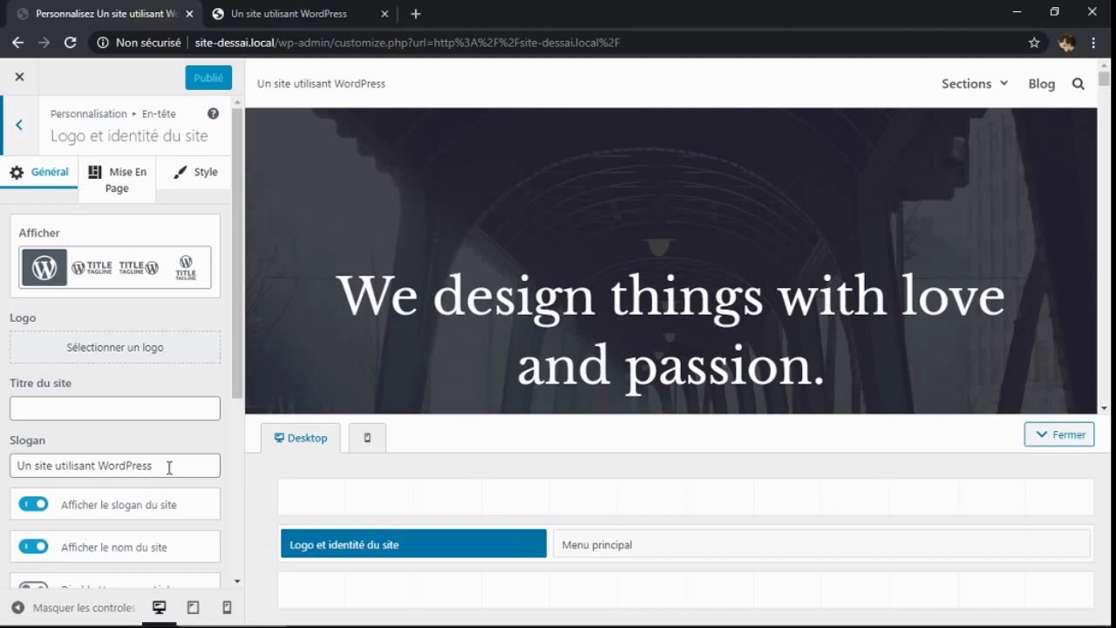
{"action": "left_click_drag", "start_coordinate": [169, 464], "coordinate": [58, 474]}
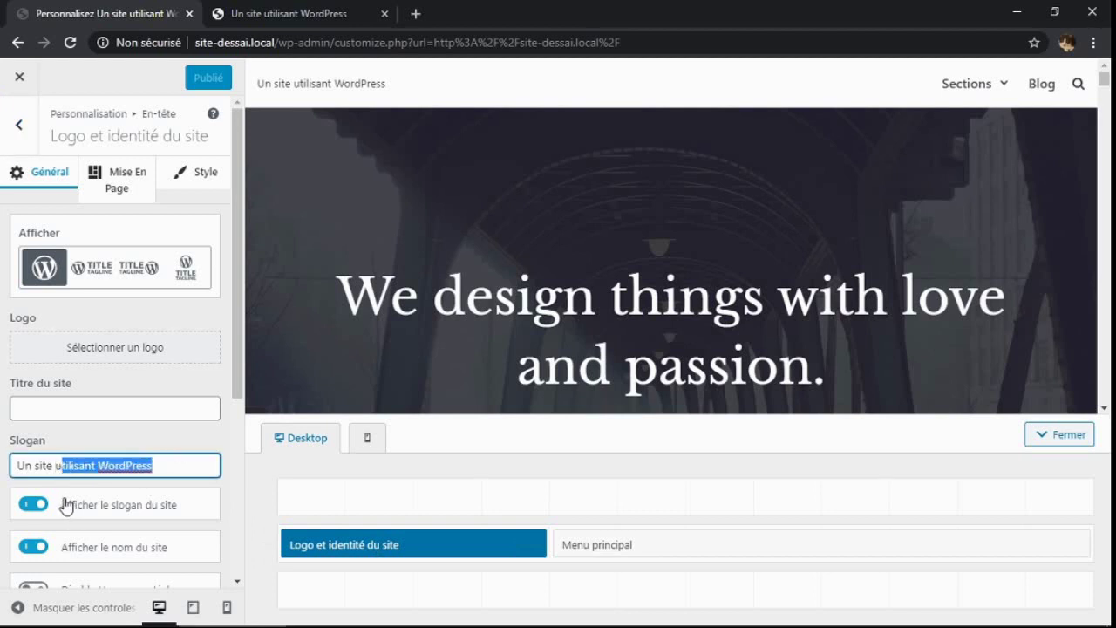
{"action": "key", "text": "BackSpace"}
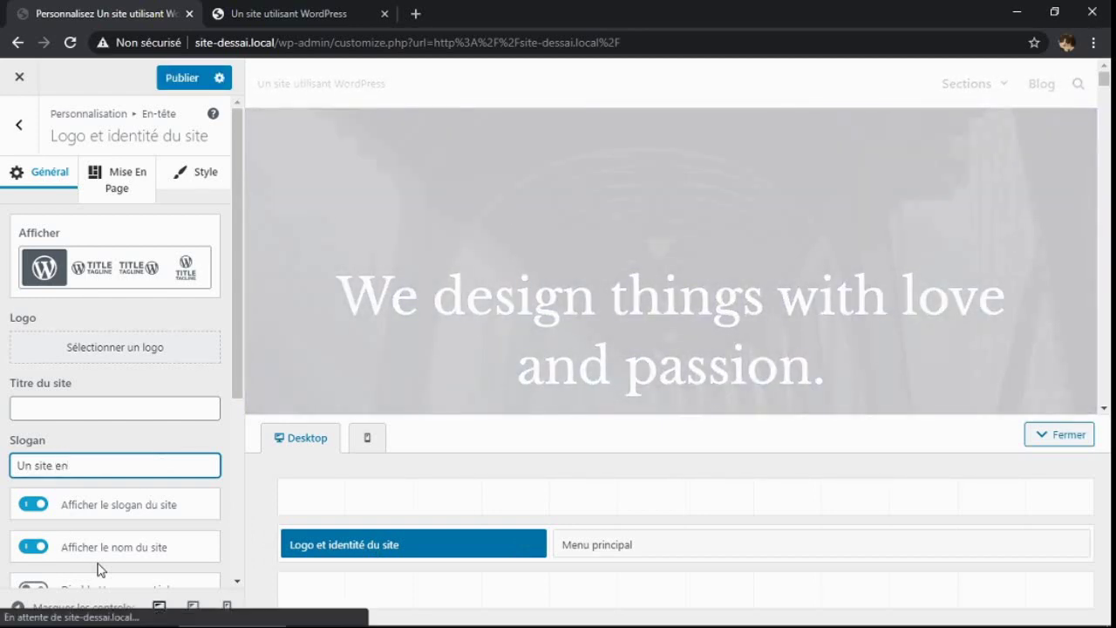
{"action": "type", "text": "éatio"}
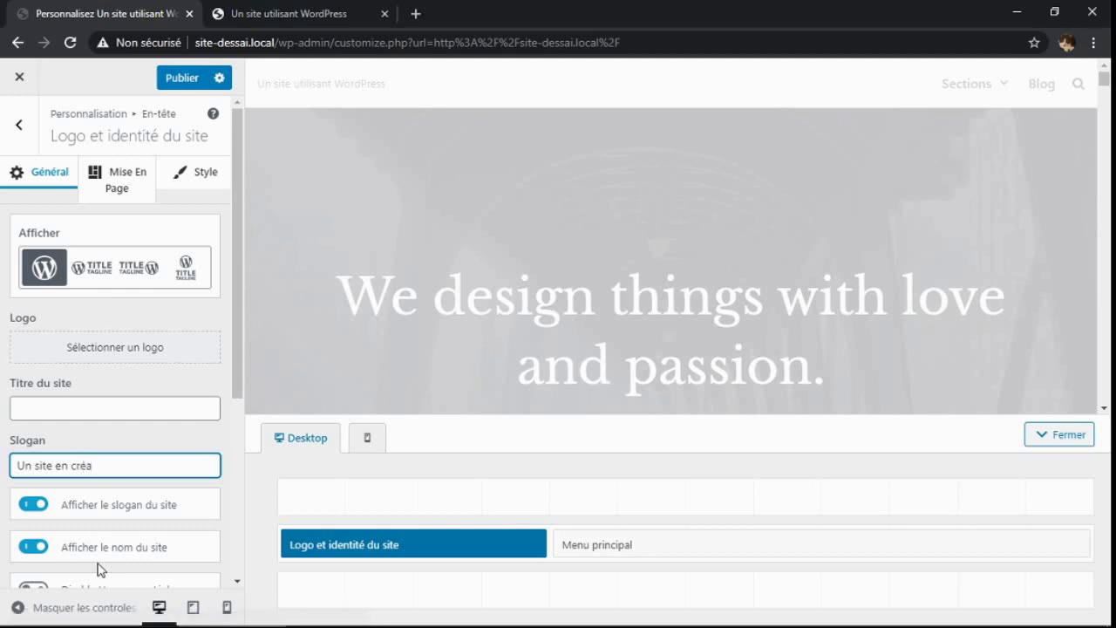
{"action": "type", "text": "n !"}
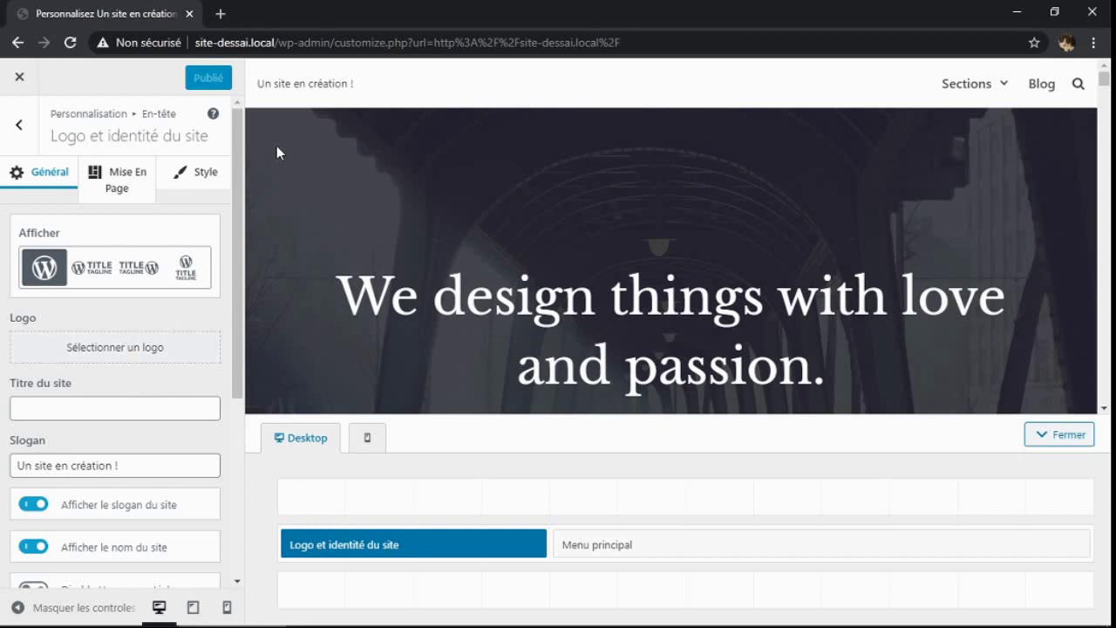
Upload 'Boule start' from the Logo Boules folder and select it as the site logo
{"action": "left_click", "coordinate": [178, 355]}
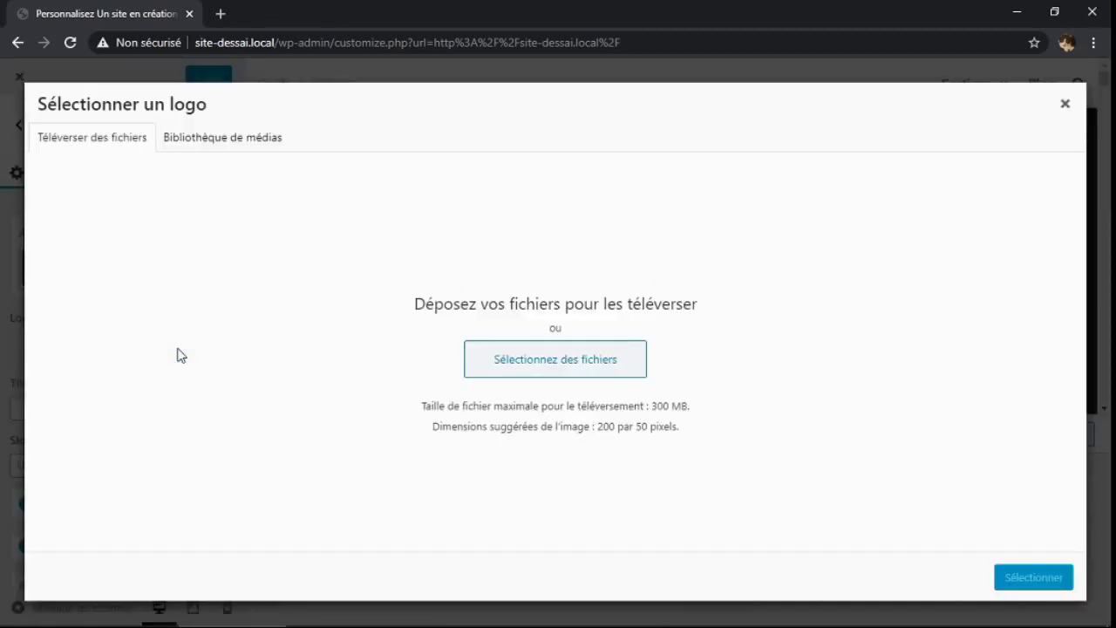
{"action": "left_click", "coordinate": [551, 369]}
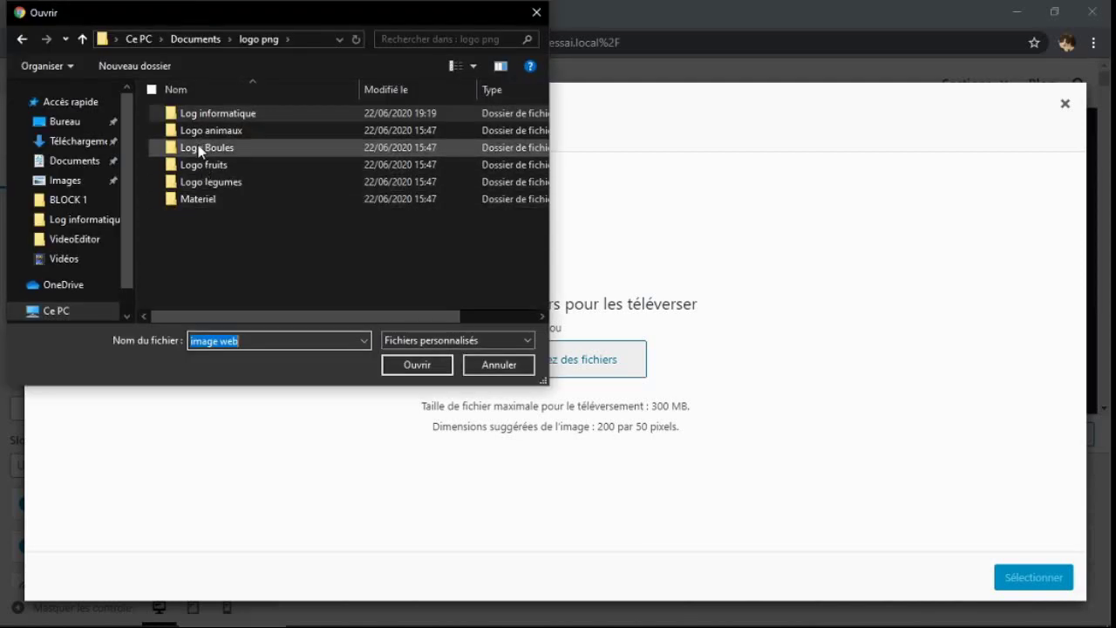
{"action": "left_click", "coordinate": [198, 149]}
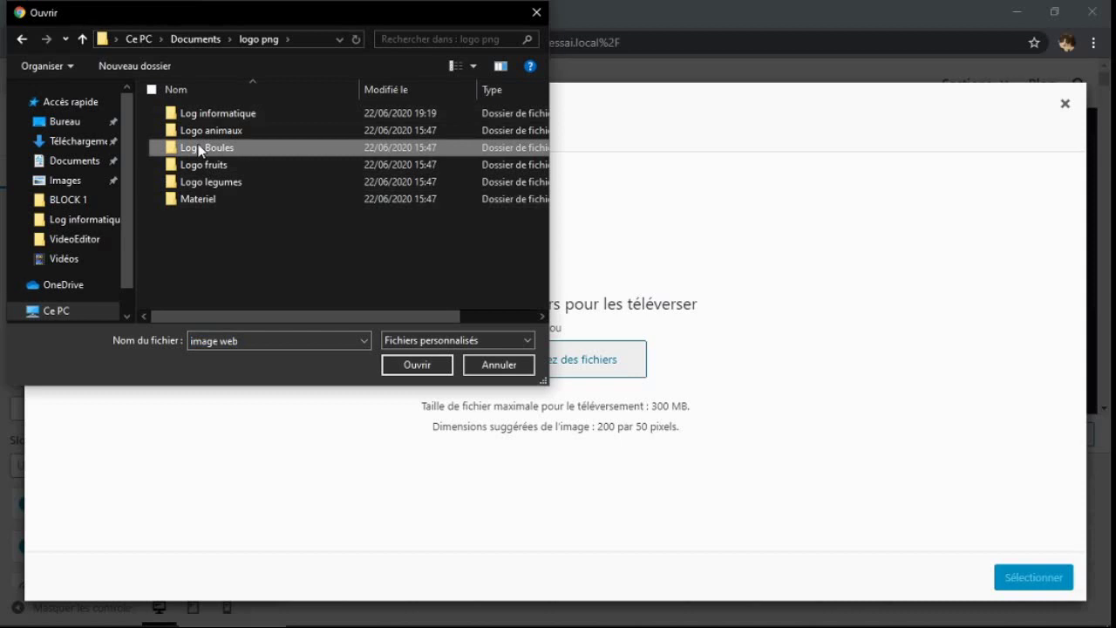
{"action": "double_click", "coordinate": [199, 149]}
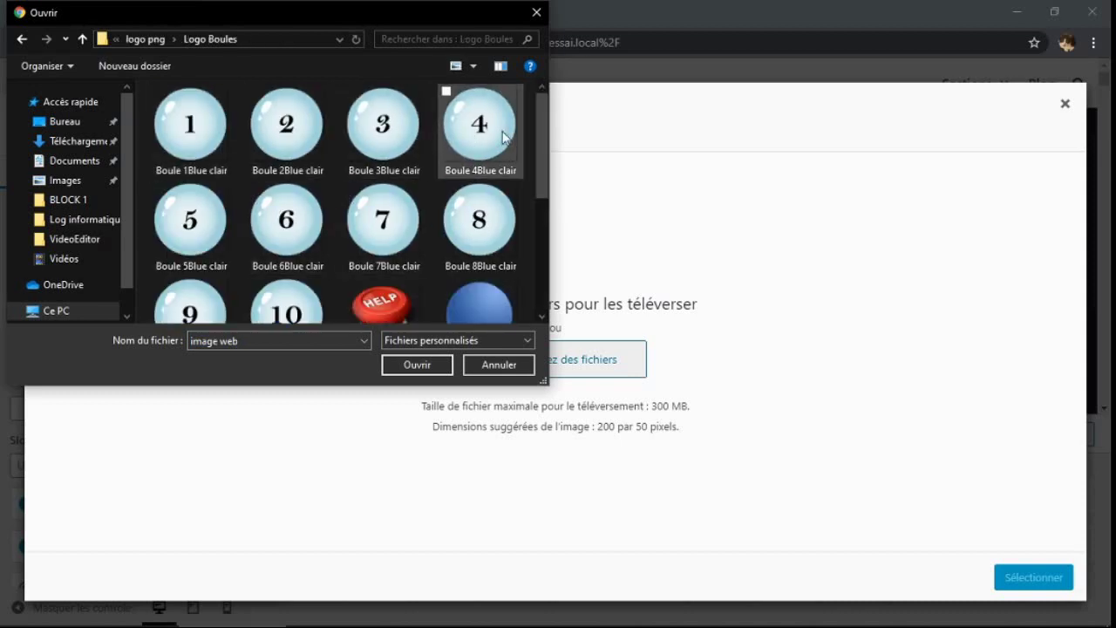
{"action": "left_click_drag", "start_coordinate": [541, 147], "coordinate": [536, 268]}
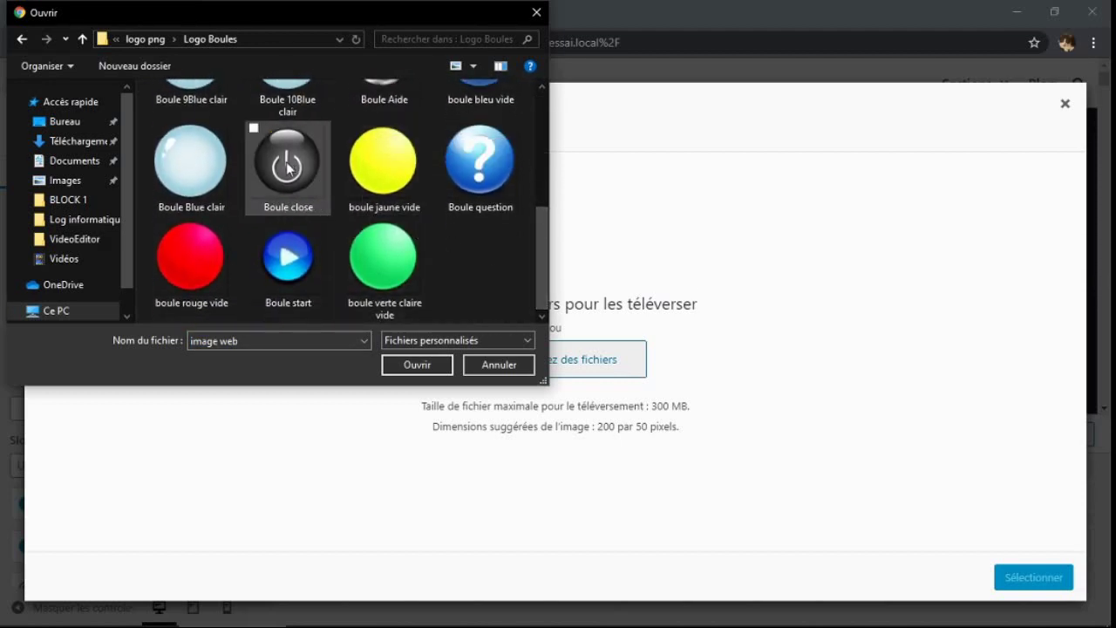
{"action": "left_click", "coordinate": [296, 258]}
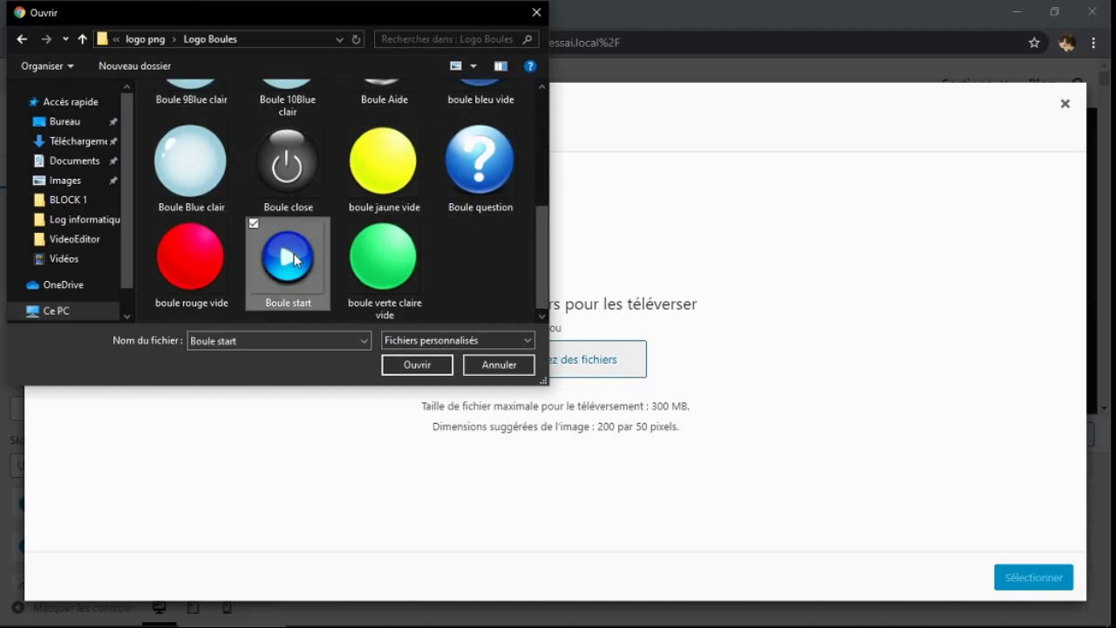
{"action": "left_click", "coordinate": [418, 365]}
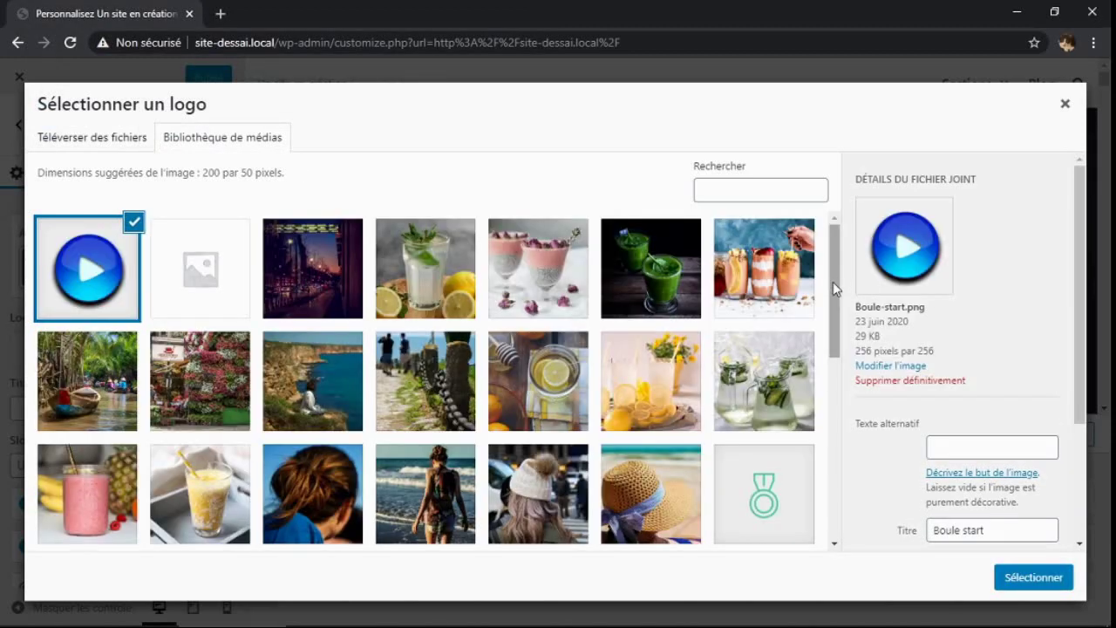
{"action": "scroll", "coordinate": [832, 358], "scroll_direction": "down", "scroll_amount": 2}
{"action": "left_click_drag", "start_coordinate": [832, 358], "coordinate": [825, 259]}
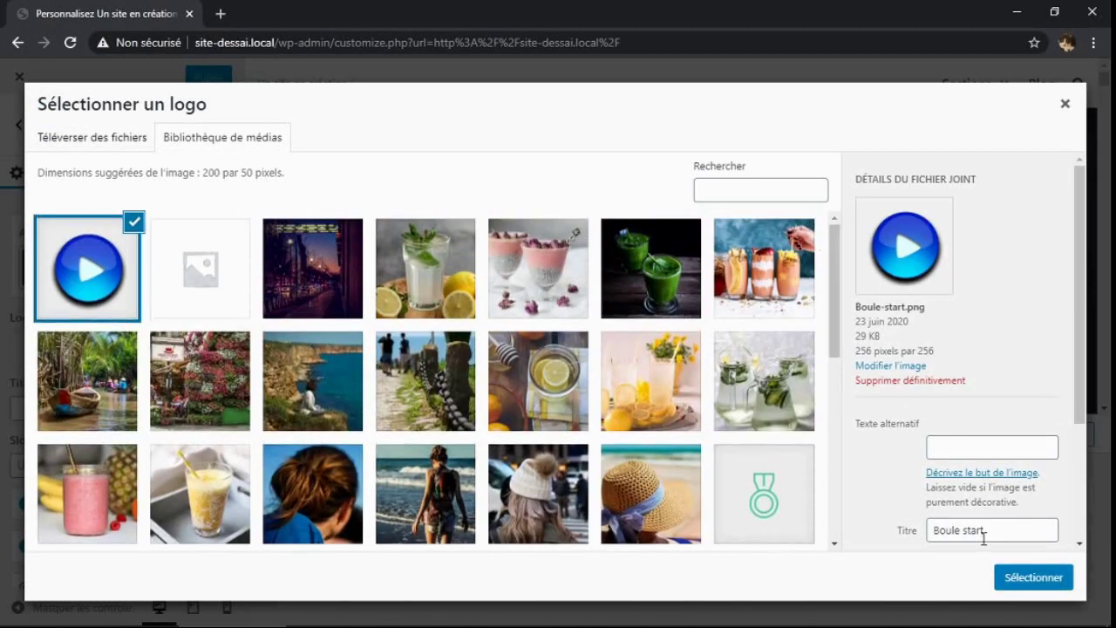
{"action": "left_click", "coordinate": [1029, 579]}
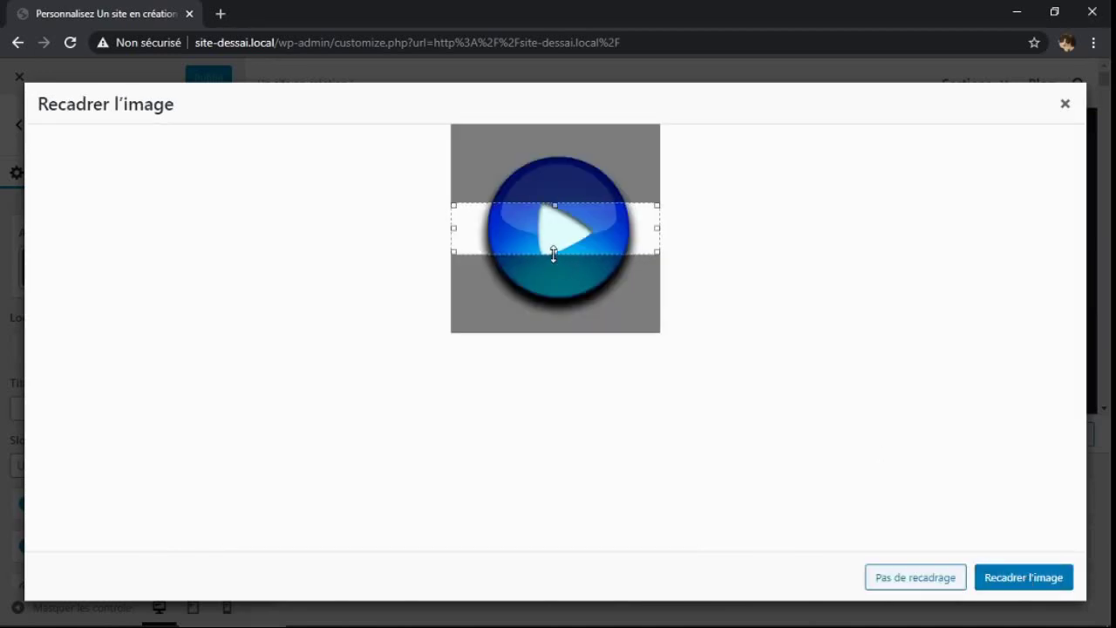
Crop the logo tightly around the whole blue play ball and apply the crop
{"action": "left_click_drag", "start_coordinate": [555, 254], "coordinate": [550, 307]}
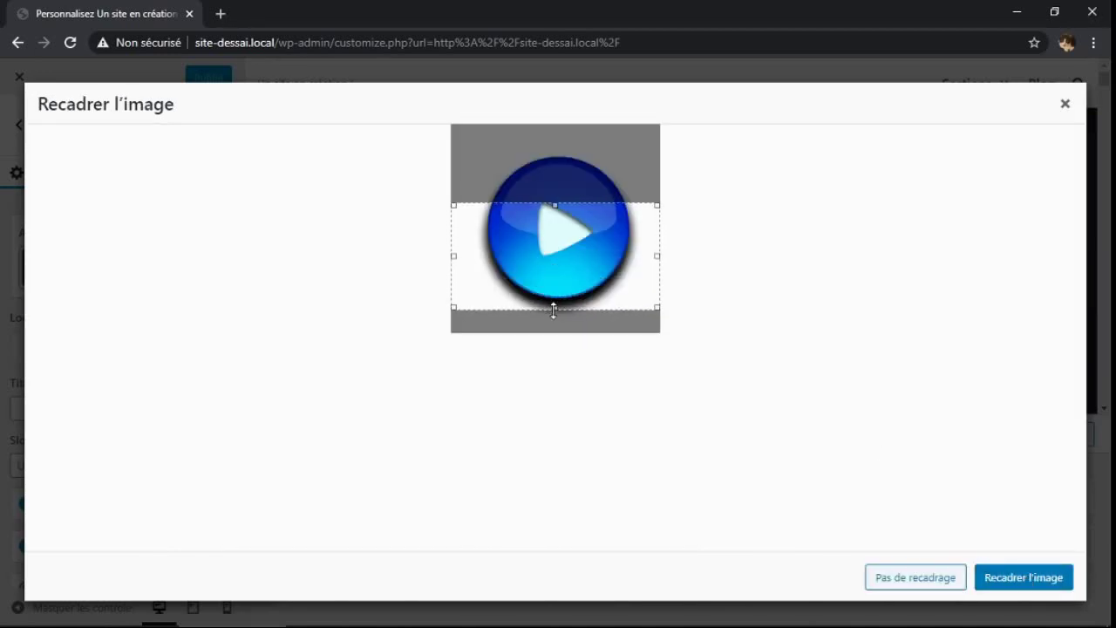
{"action": "left_click_drag", "start_coordinate": [558, 200], "coordinate": [555, 153]}
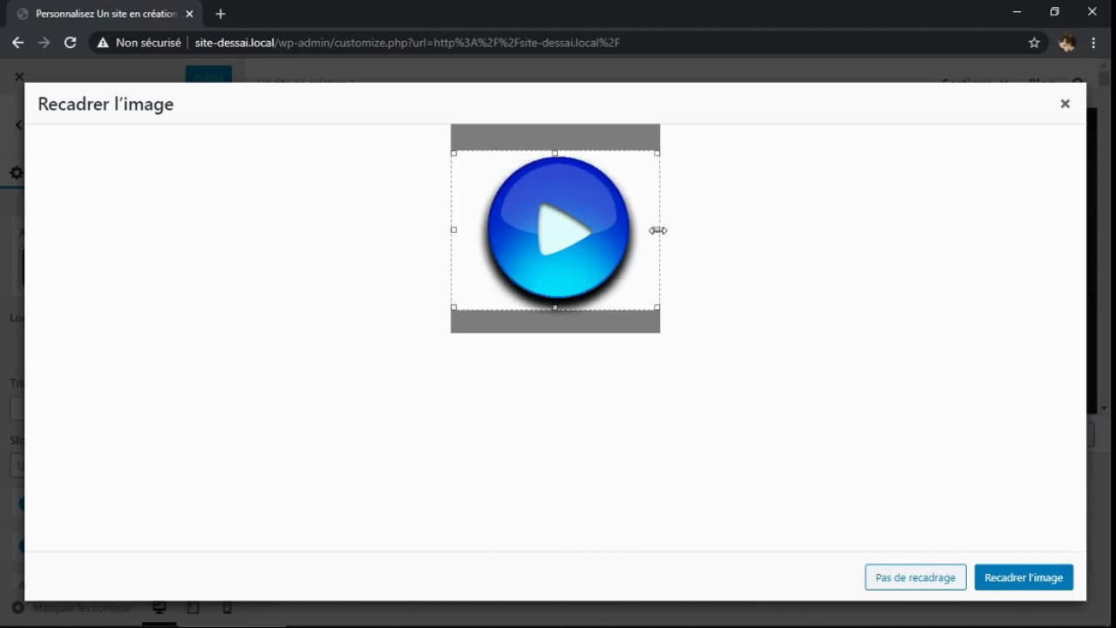
{"action": "left_click_drag", "start_coordinate": [658, 230], "coordinate": [635, 229]}
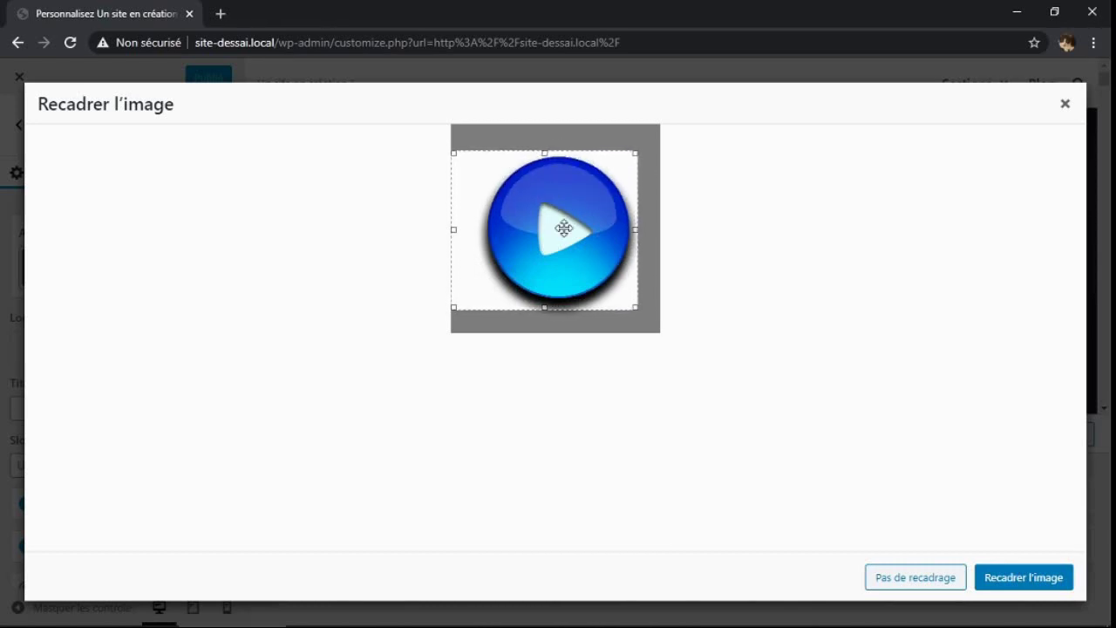
{"action": "left_click_drag", "start_coordinate": [450, 230], "coordinate": [479, 232]}
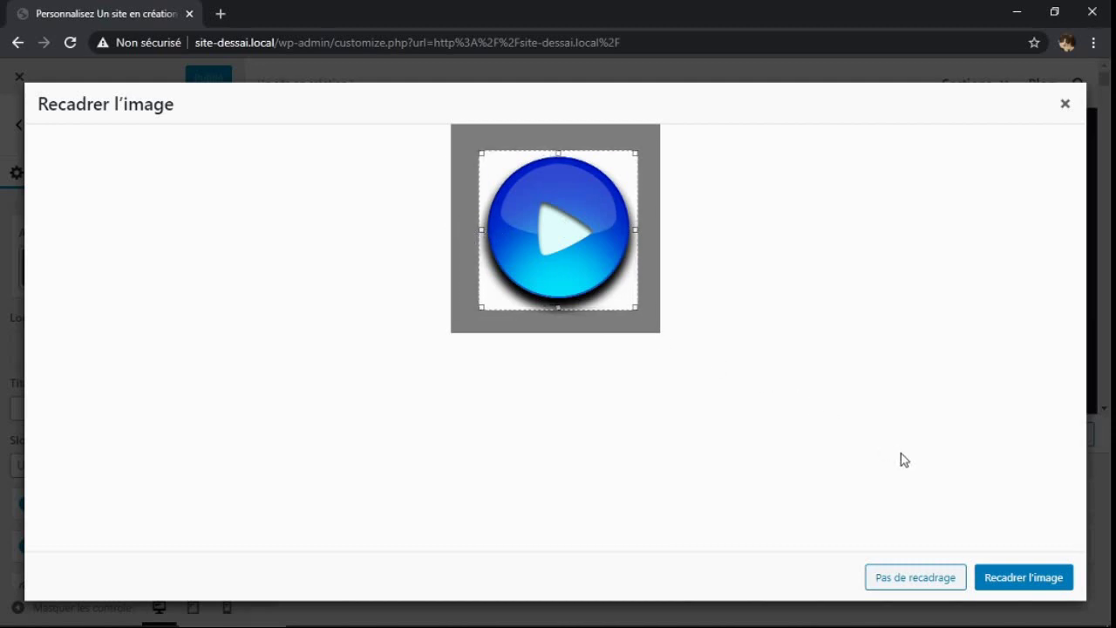
{"action": "left_click", "coordinate": [1005, 580]}
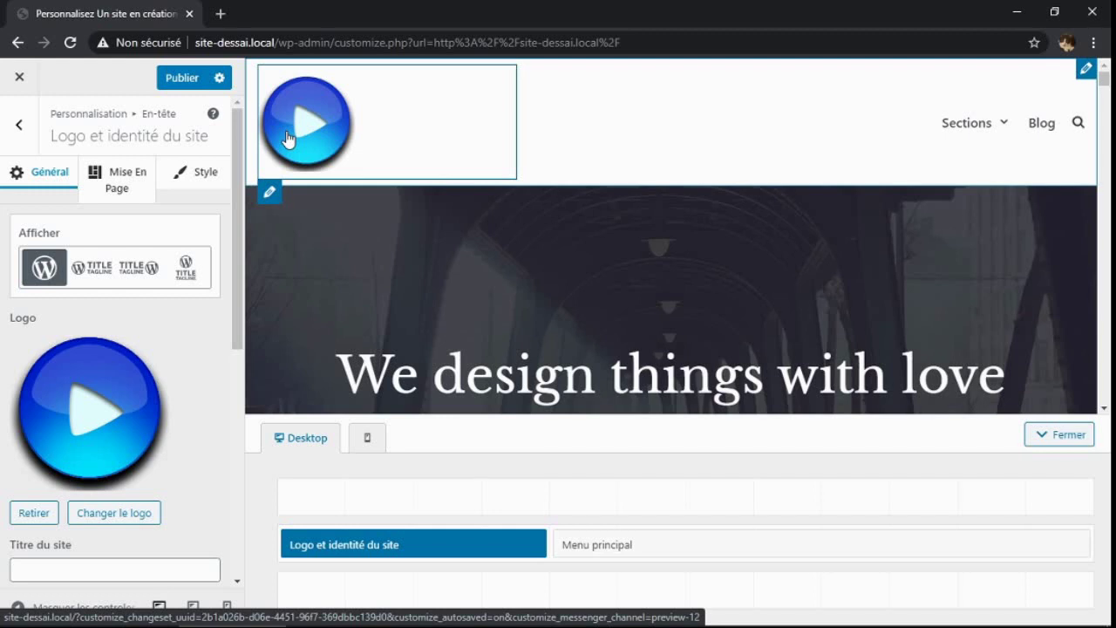
Compare the Afficher layouts, then settle on Logo - Title & Tagline
{"action": "left_click", "coordinate": [94, 272]}
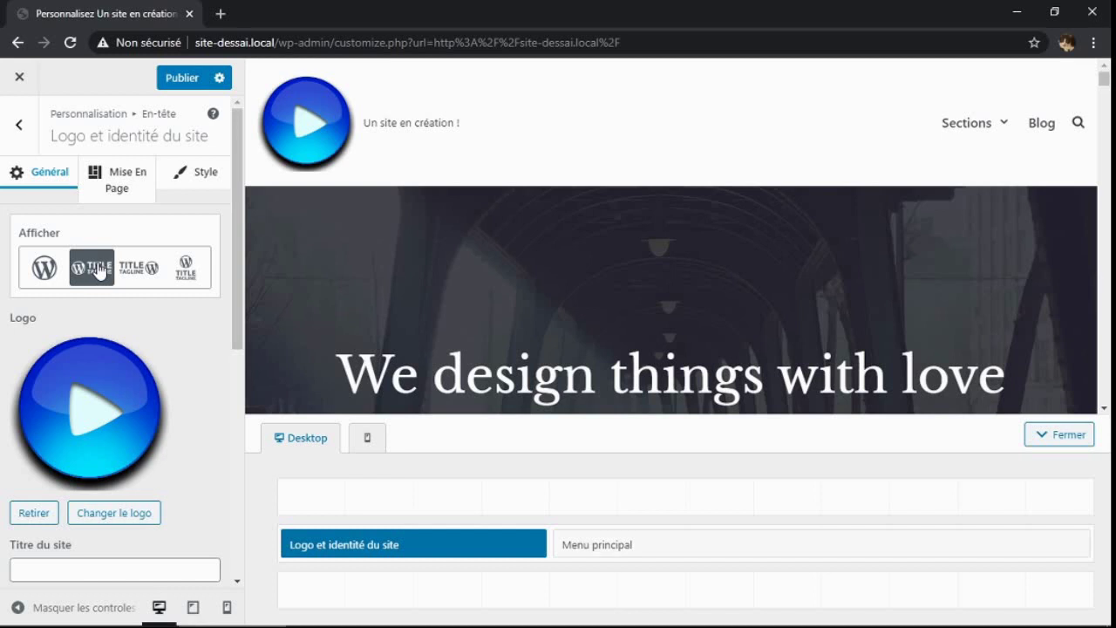
{"action": "left_click", "coordinate": [139, 272]}
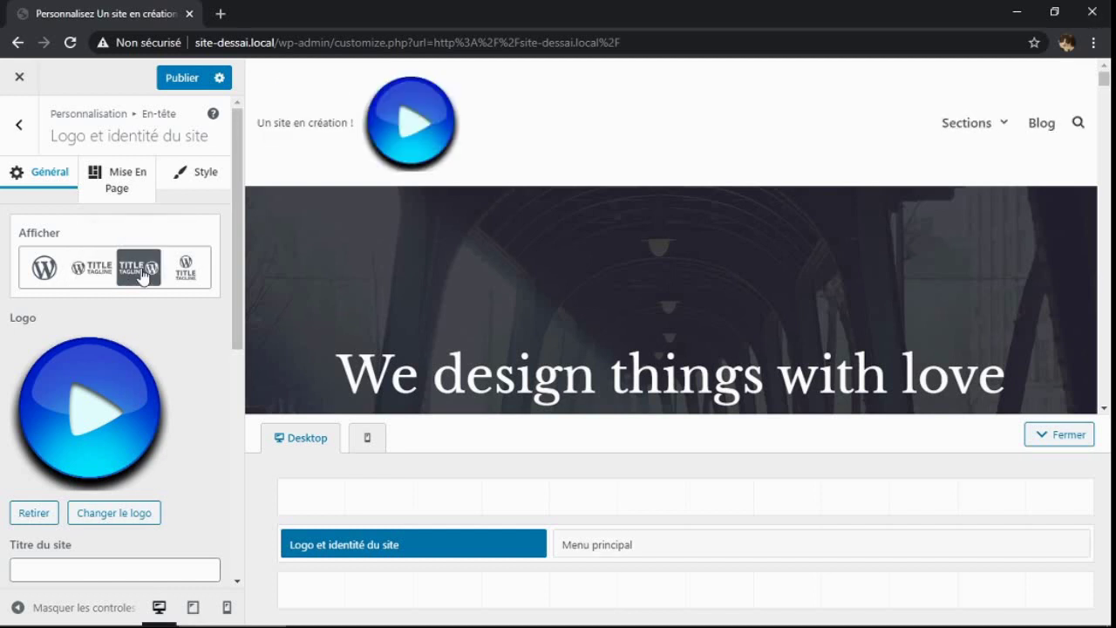
{"action": "left_click", "coordinate": [185, 272]}
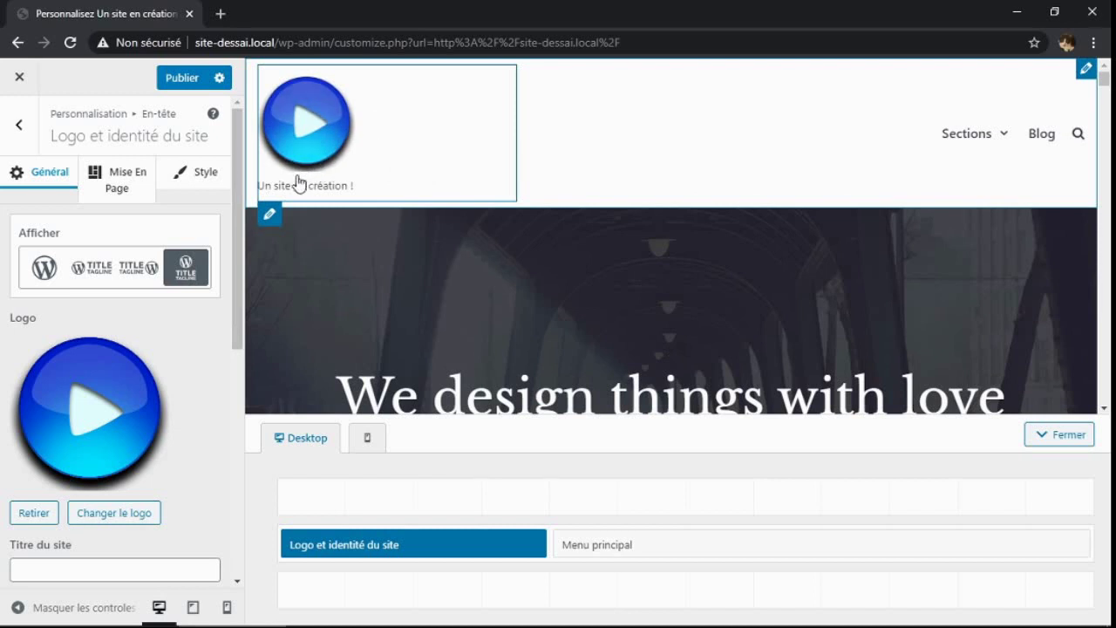
{"action": "left_click", "coordinate": [94, 272]}
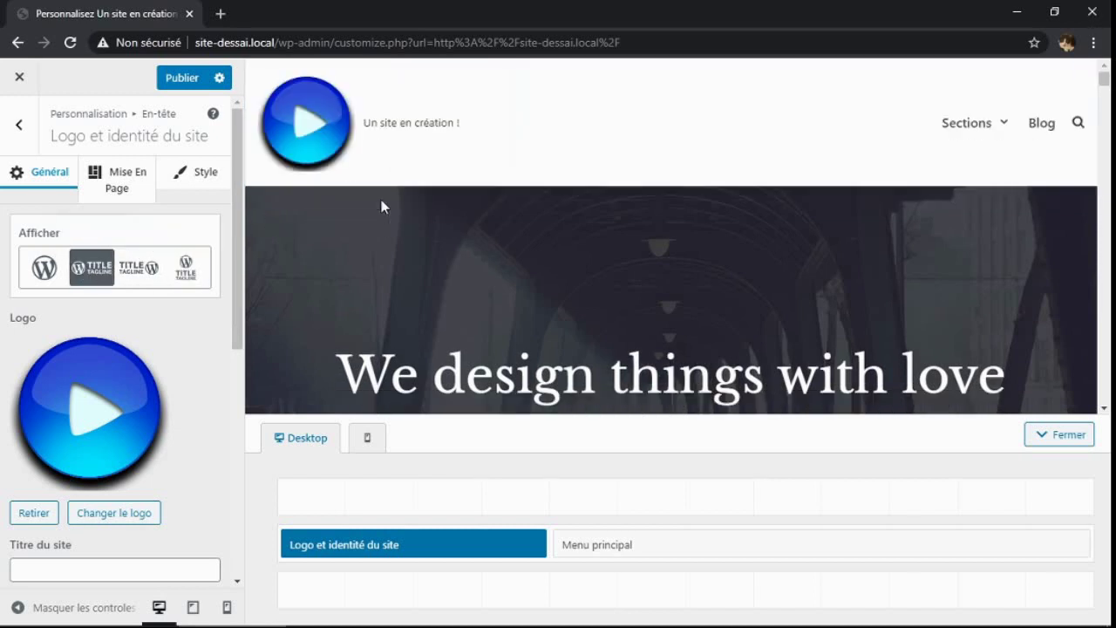
{"action": "left_click_drag", "start_coordinate": [235, 215], "coordinate": [233, 377]}
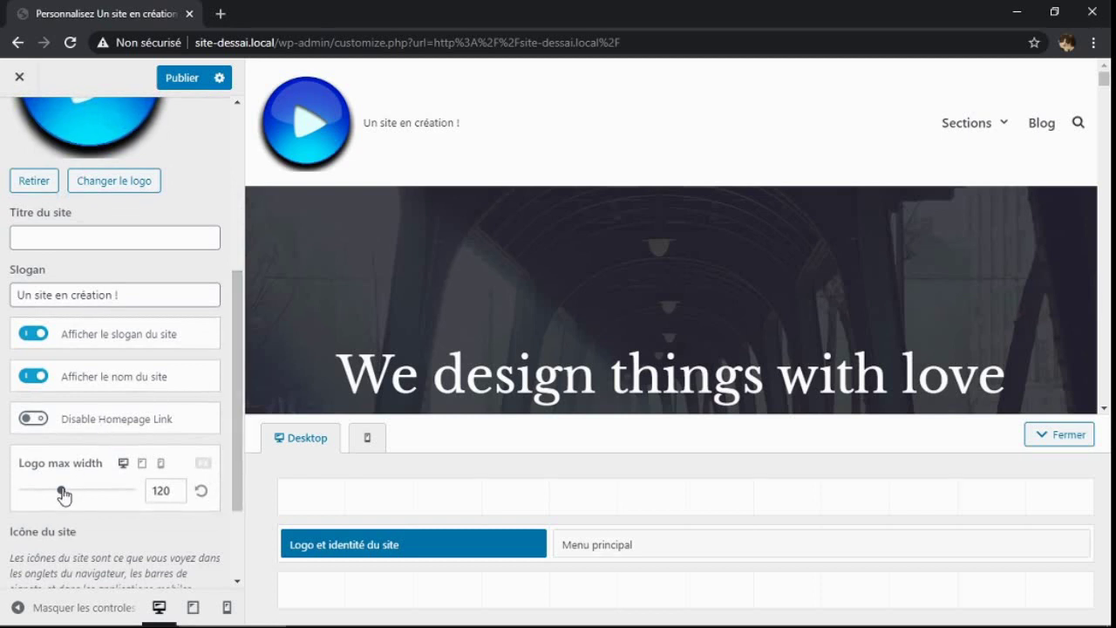
Drag the Logo max width slider to 62 px so the header logo shrinks
{"action": "left_click_drag", "start_coordinate": [61, 490], "coordinate": [112, 491]}
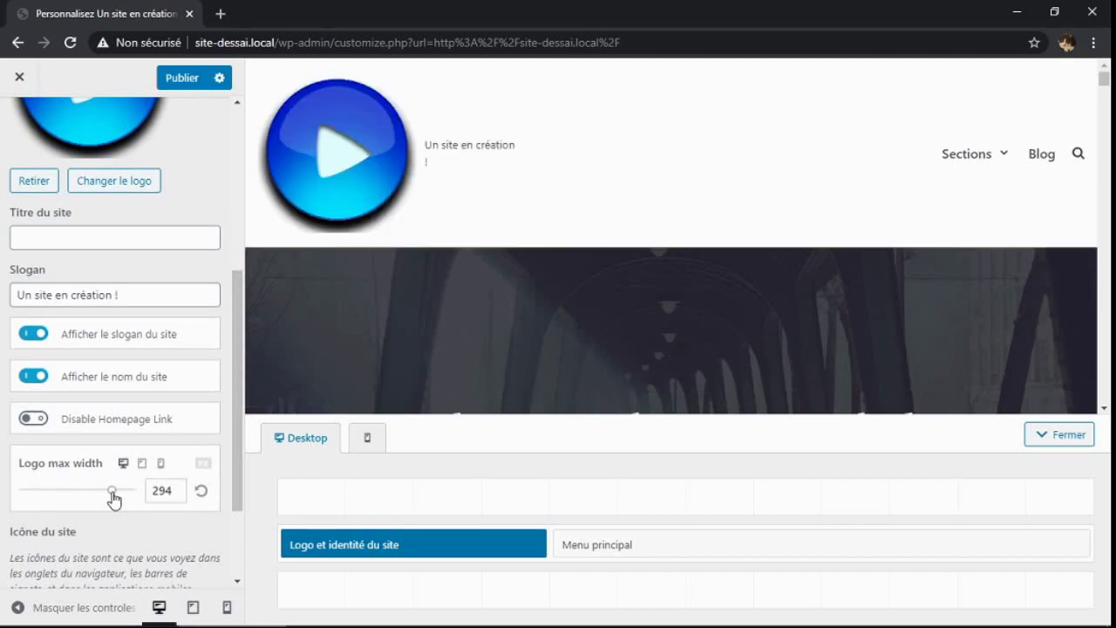
{"action": "left_click_drag", "start_coordinate": [113, 496], "coordinate": [46, 497]}
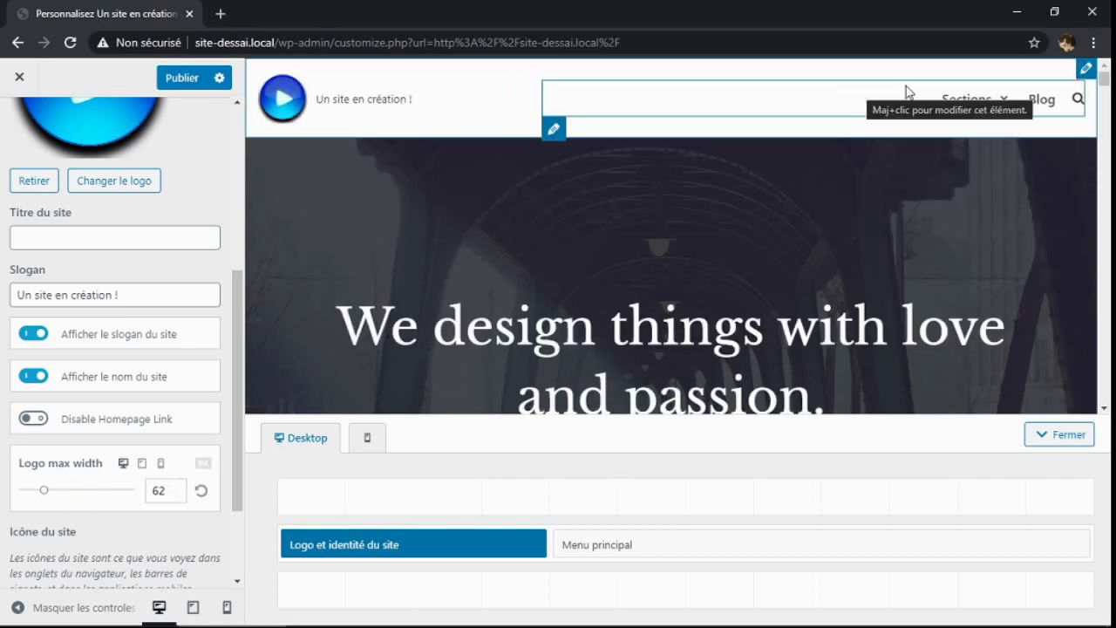
{"action": "mouse_move", "coordinate": [966, 98]}
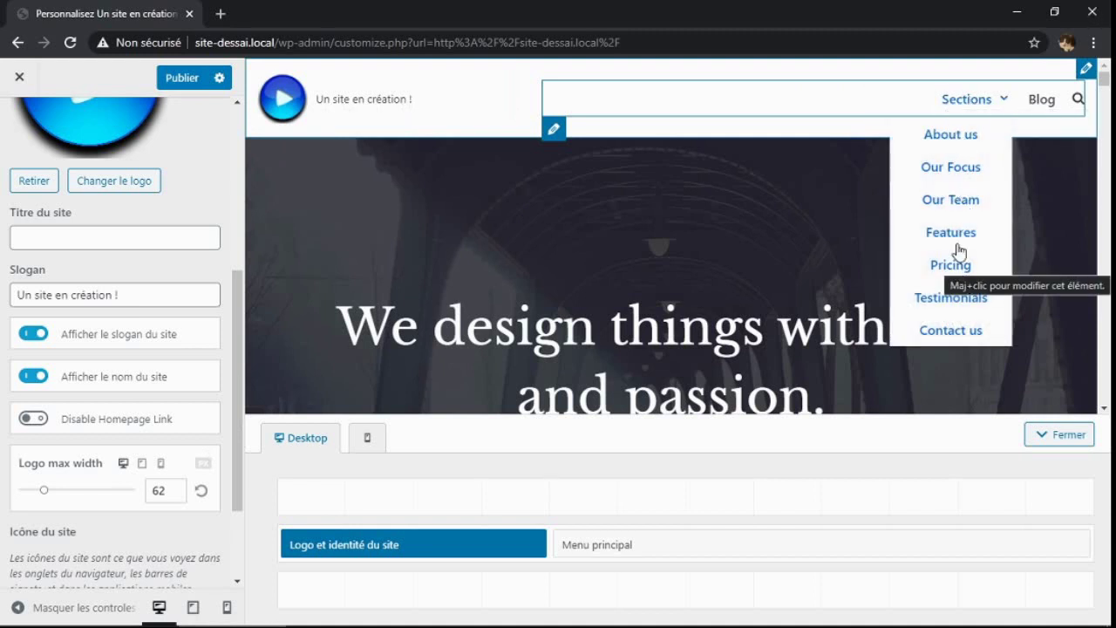
Open the main header row's Style settings and set its row height to 112
{"action": "left_click", "coordinate": [1086, 69]}
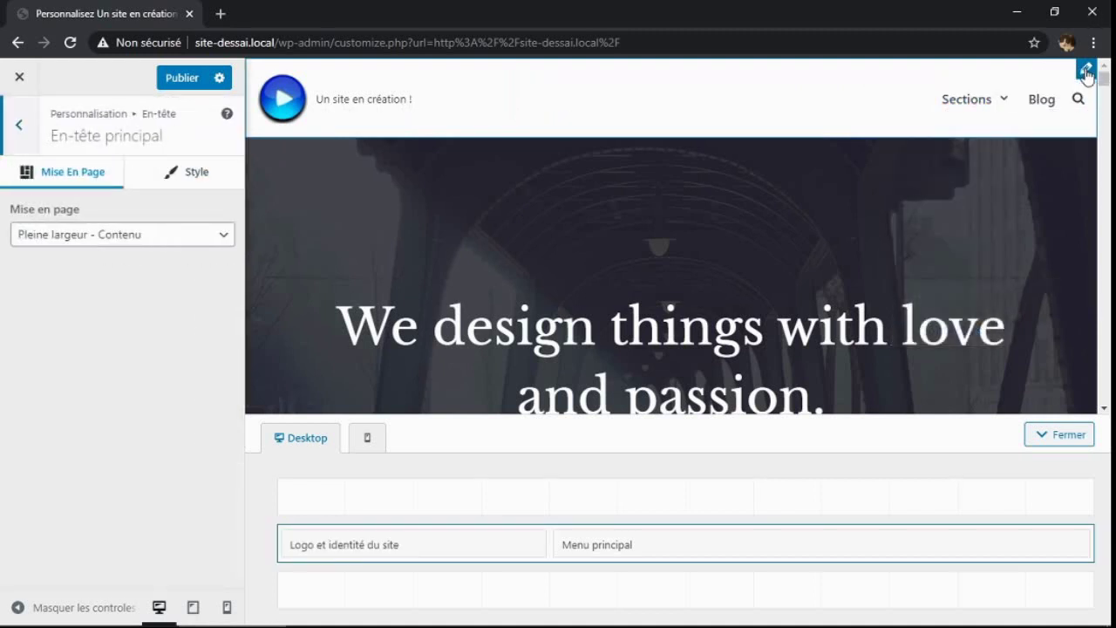
{"action": "left_click", "coordinate": [171, 173]}
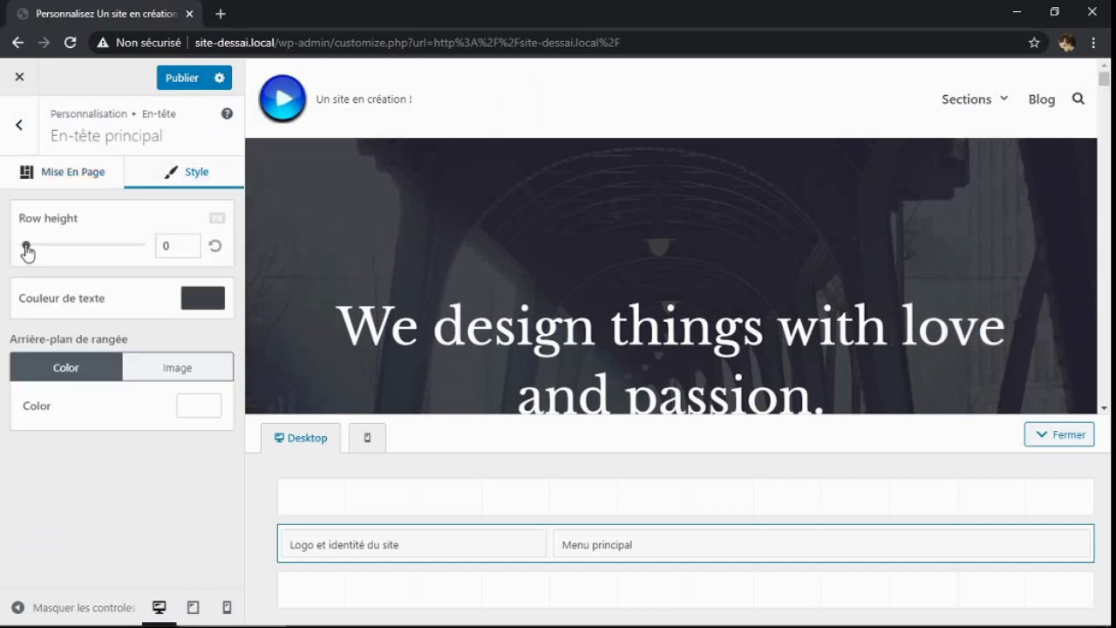
{"action": "left_click_drag", "start_coordinate": [27, 249], "coordinate": [46, 254]}
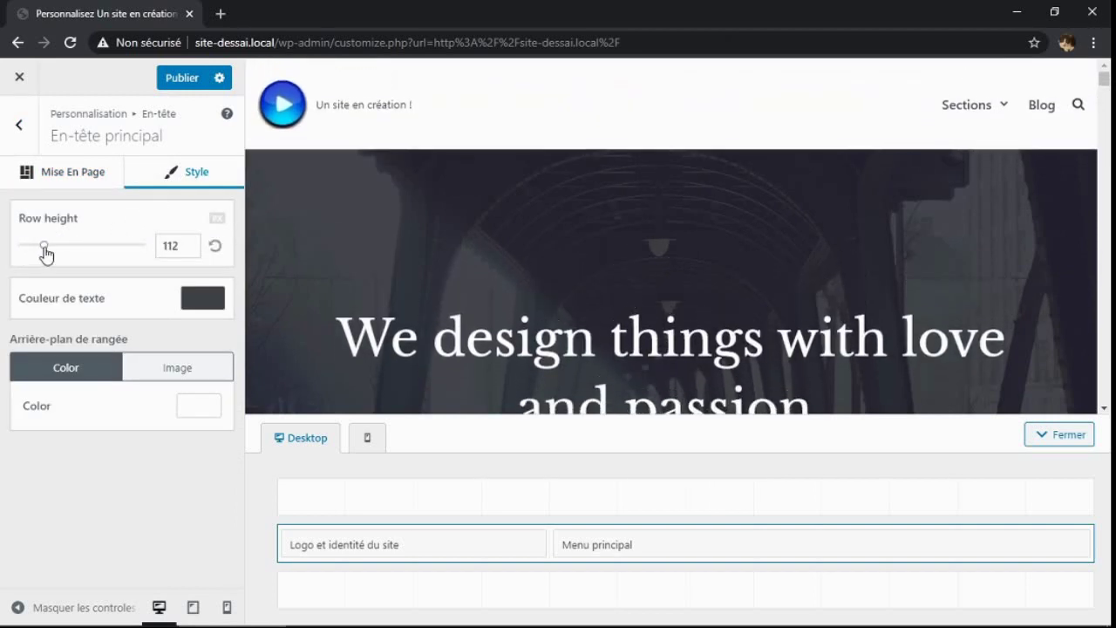
Set the header row text colour to #4d5364 and switch its background to Image
{"action": "left_click", "coordinate": [201, 299]}
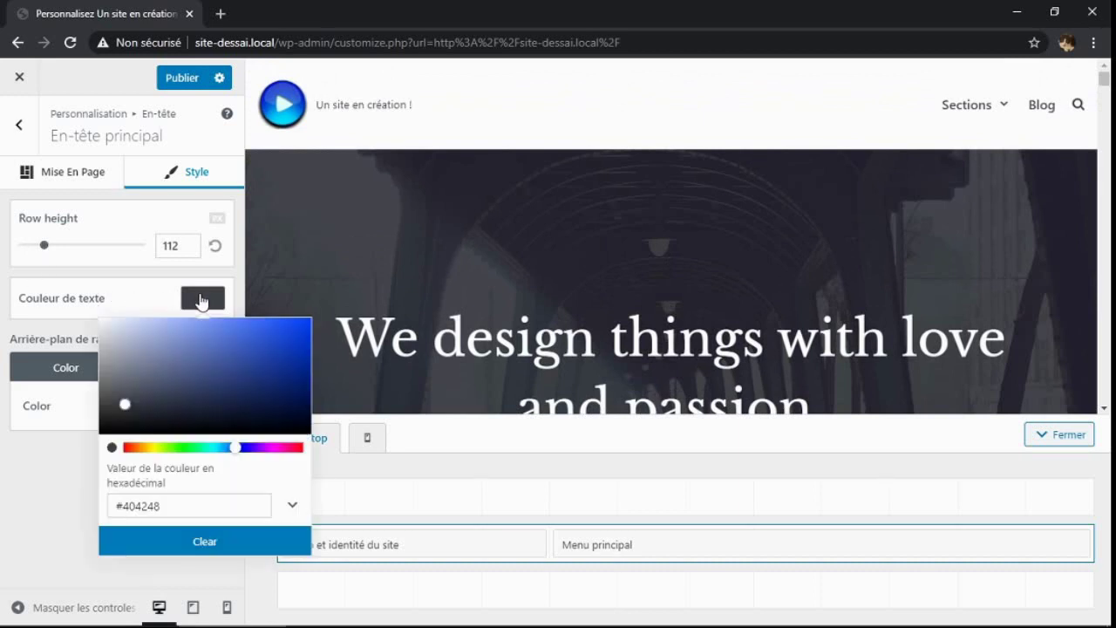
{"action": "left_click", "coordinate": [275, 370]}
{"action": "left_click", "coordinate": [148, 391]}
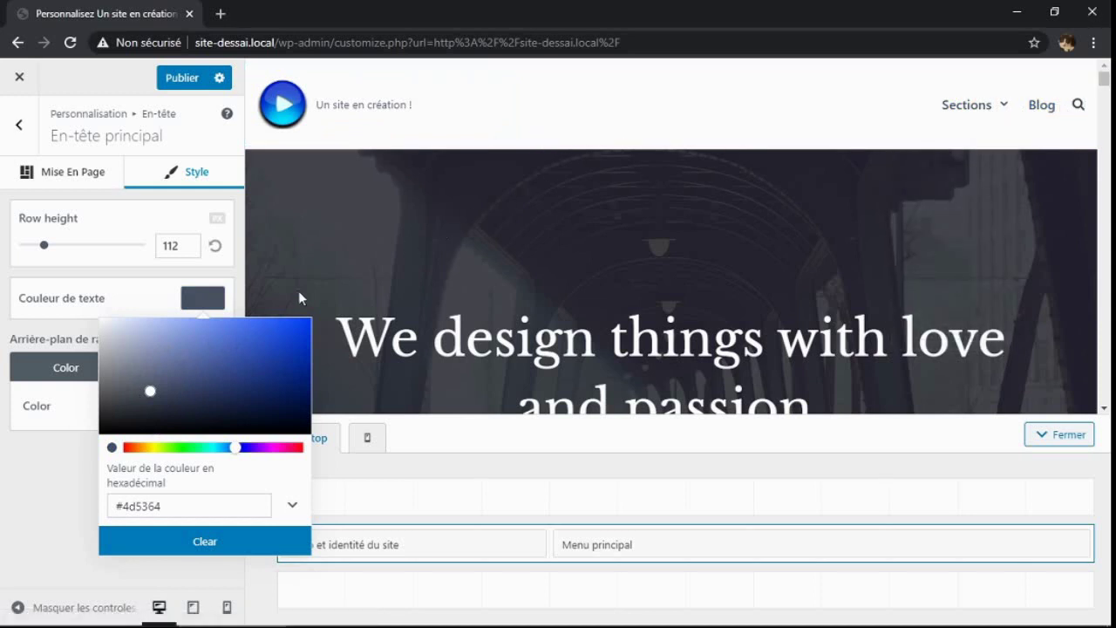
{"action": "left_click", "coordinate": [61, 455]}
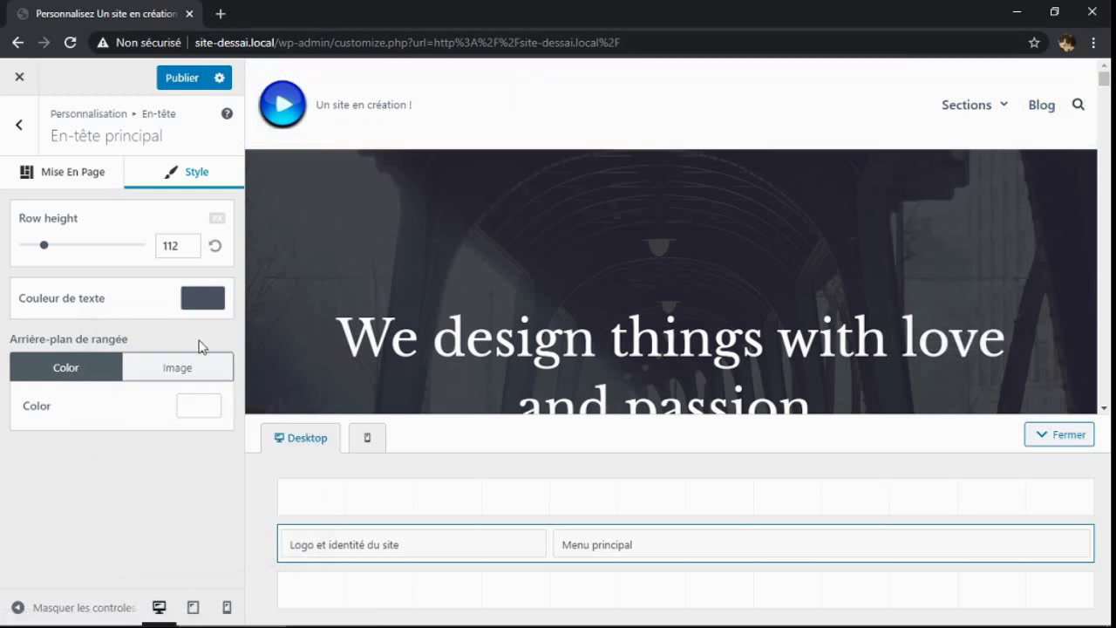
{"action": "left_click", "coordinate": [176, 371]}
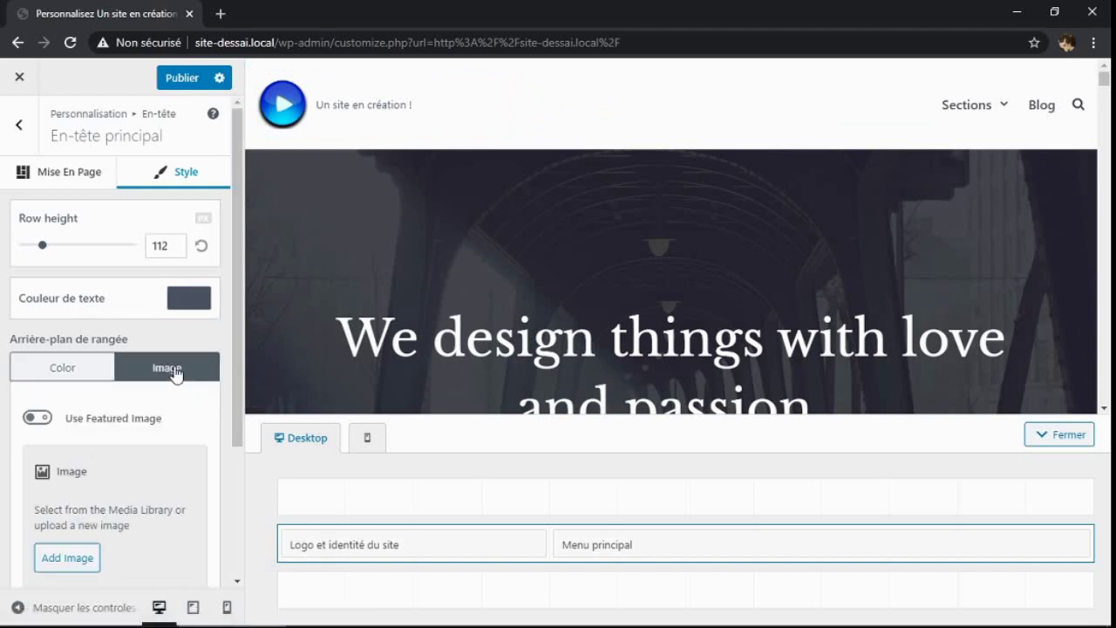
Upload Crayon 2 from Documents > Image > image web and select it as the header row background
{"action": "left_click", "coordinate": [75, 564]}
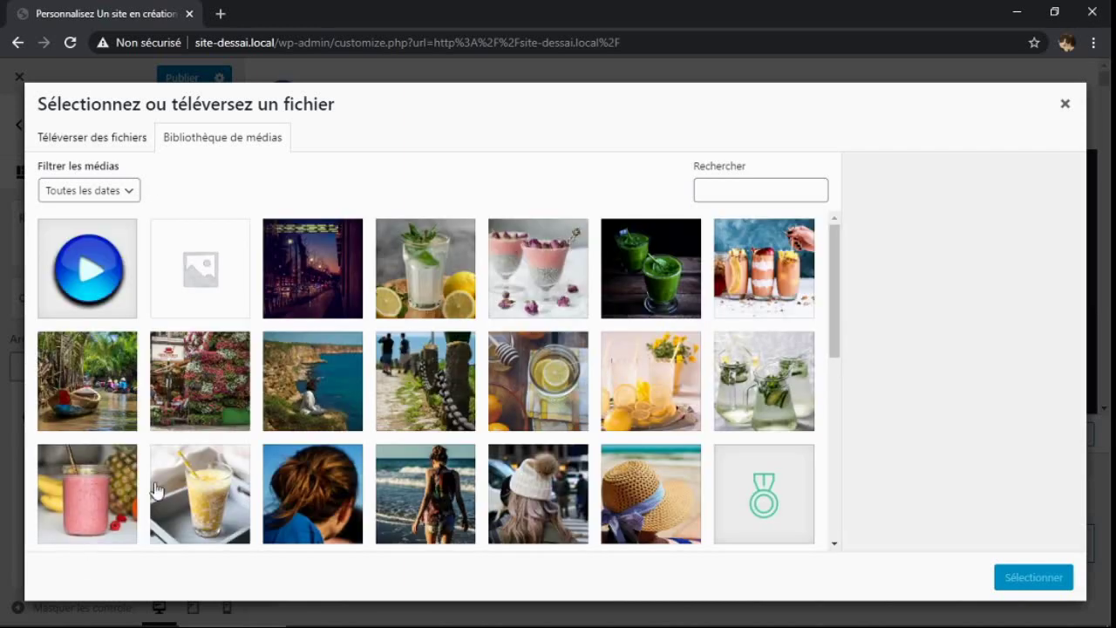
{"action": "left_click", "coordinate": [102, 140]}
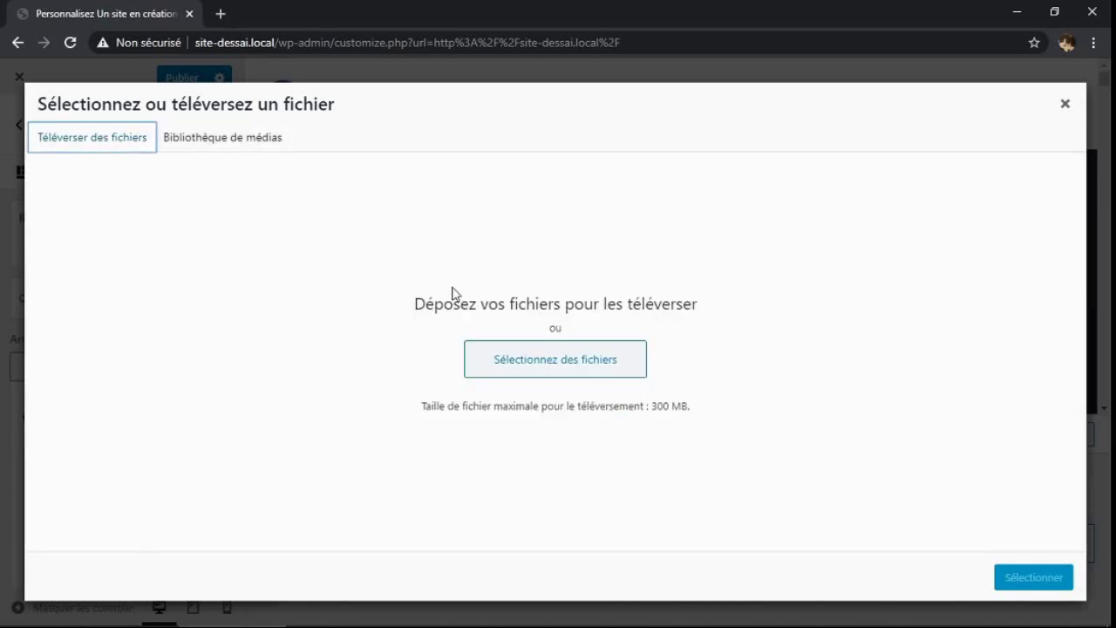
{"action": "left_click", "coordinate": [535, 361]}
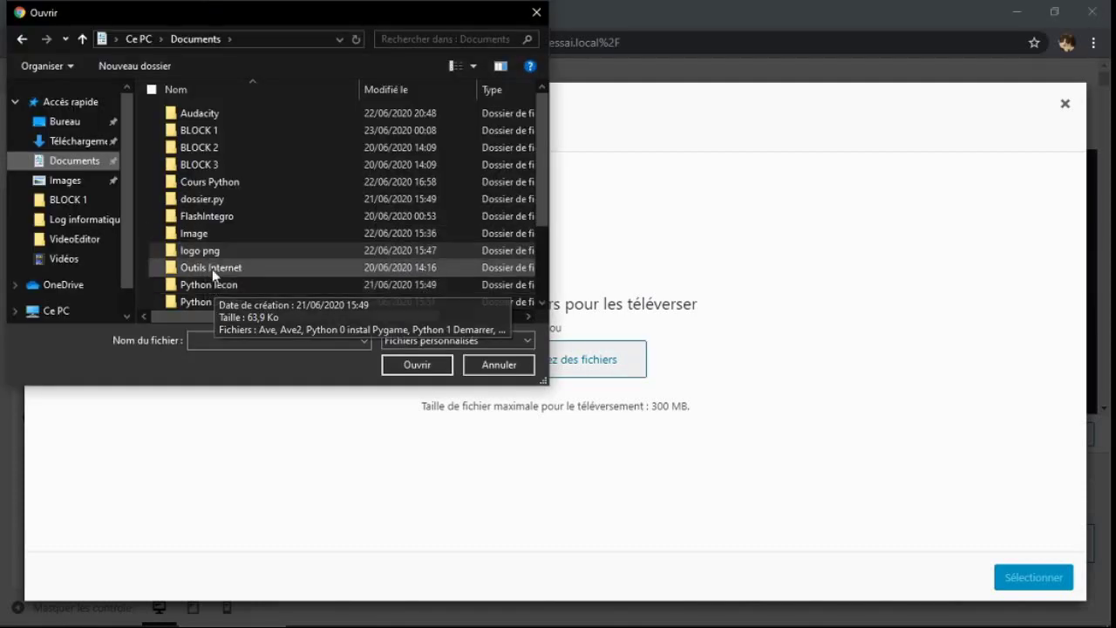
{"action": "left_click", "coordinate": [200, 229]}
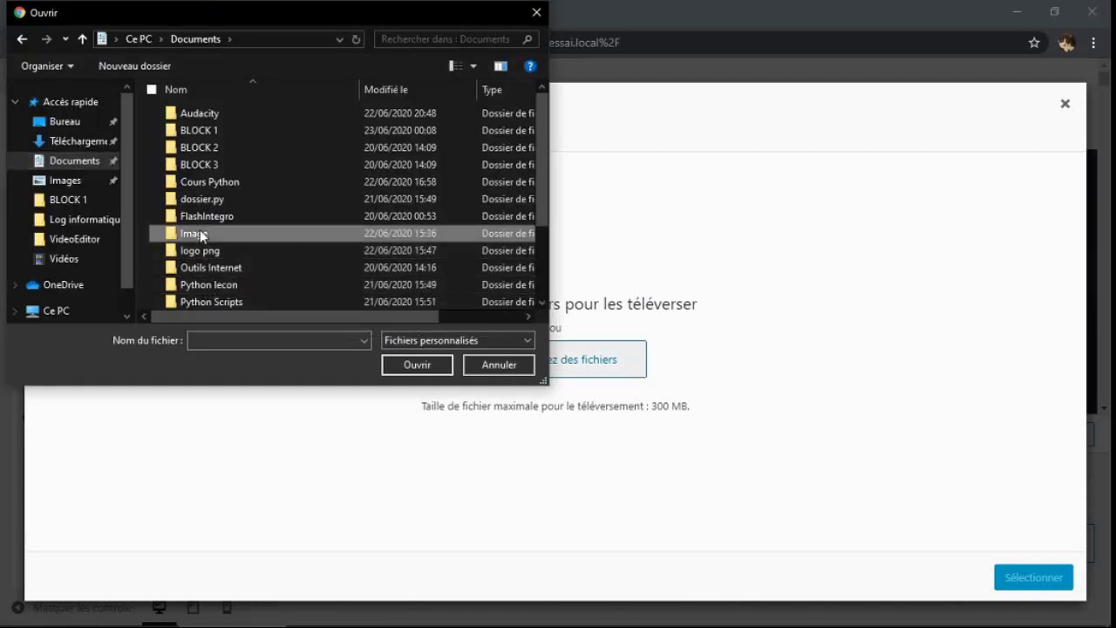
{"action": "double_click", "coordinate": [200, 231]}
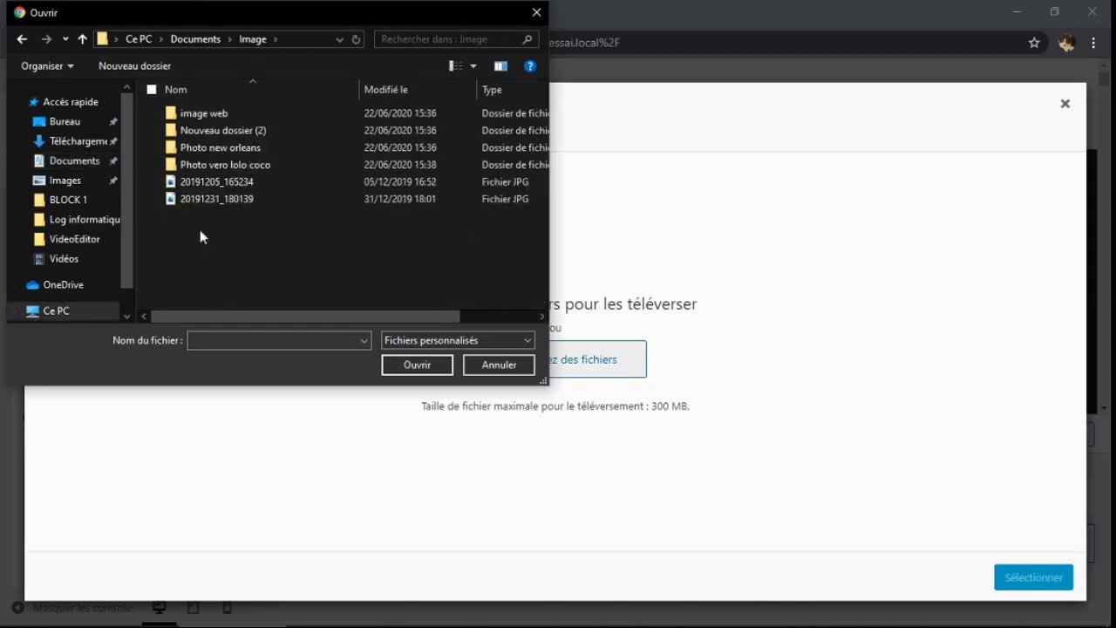
{"action": "double_click", "coordinate": [200, 113]}
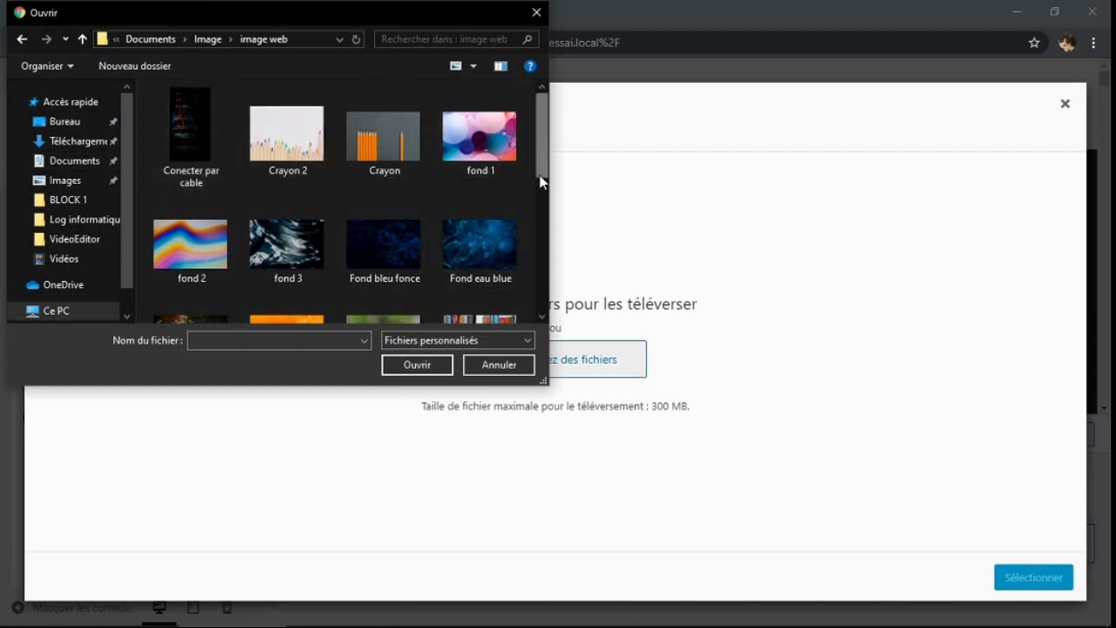
{"action": "left_click", "coordinate": [285, 146]}
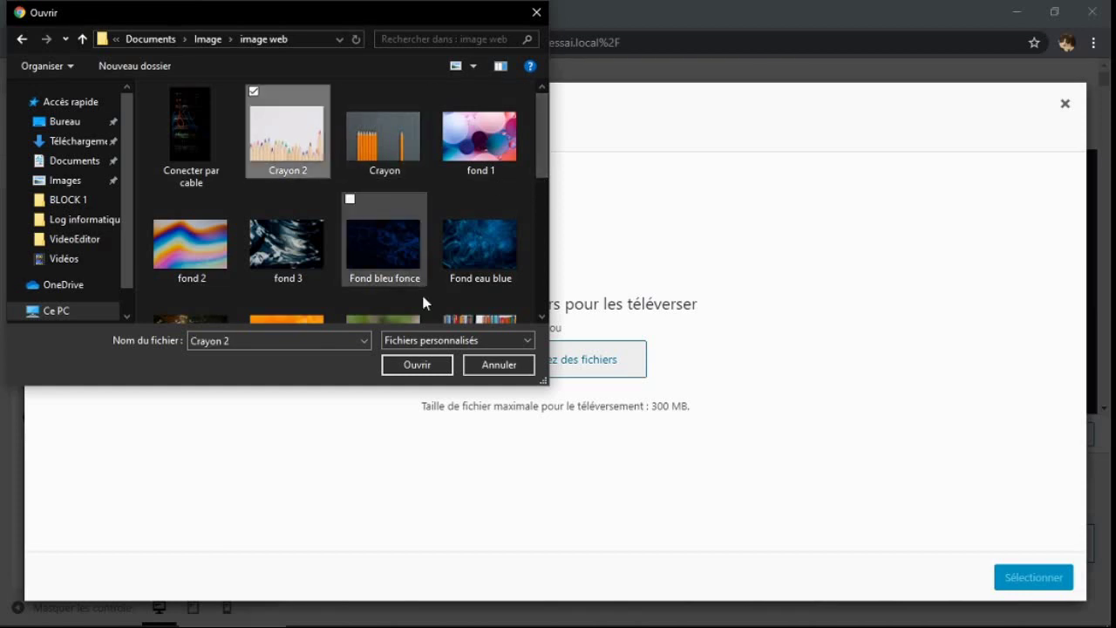
{"action": "left_click", "coordinate": [420, 368]}
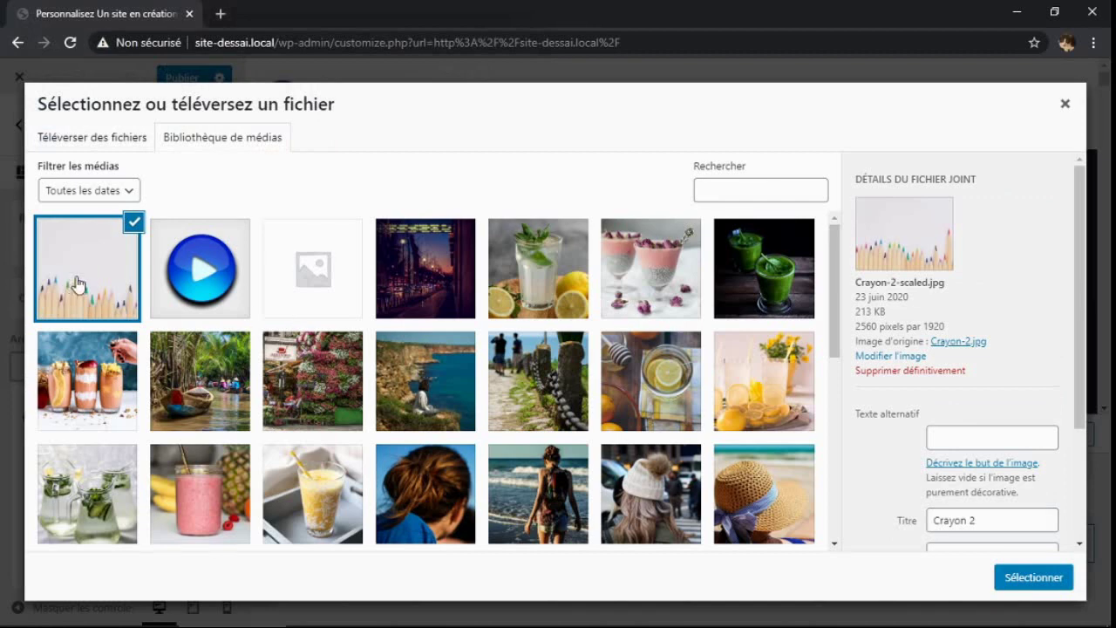
{"action": "left_click", "coordinate": [1030, 580]}
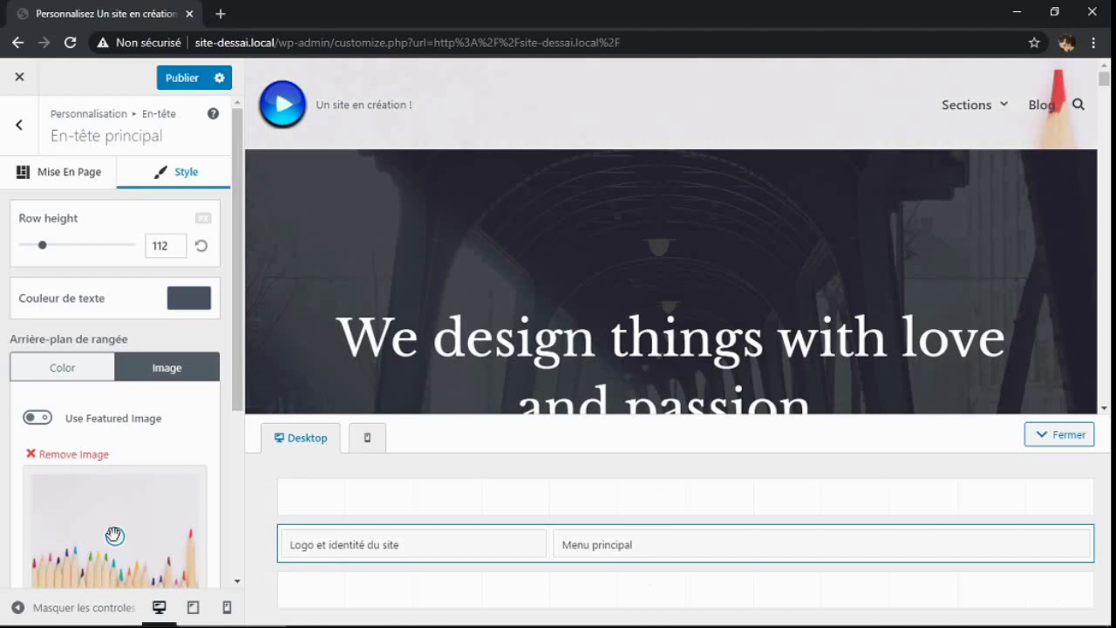
Move the background focal point so the pencil tips show, keeping the image background
{"action": "left_click_drag", "start_coordinate": [115, 536], "coordinate": [110, 573]}
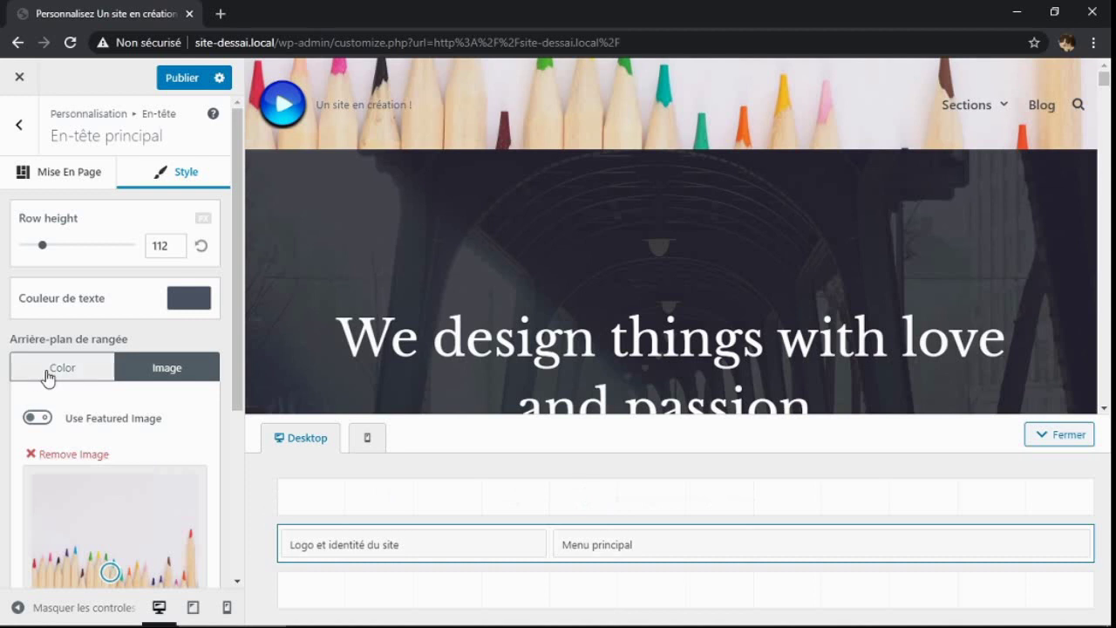
{"action": "left_click", "coordinate": [62, 370]}
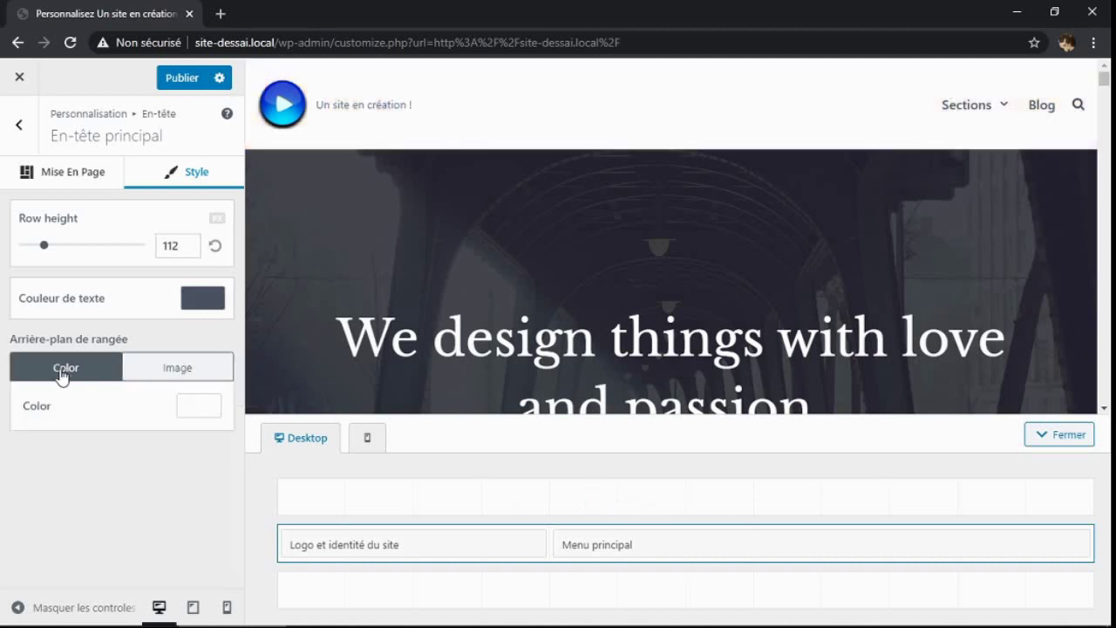
{"action": "left_click", "coordinate": [186, 380]}
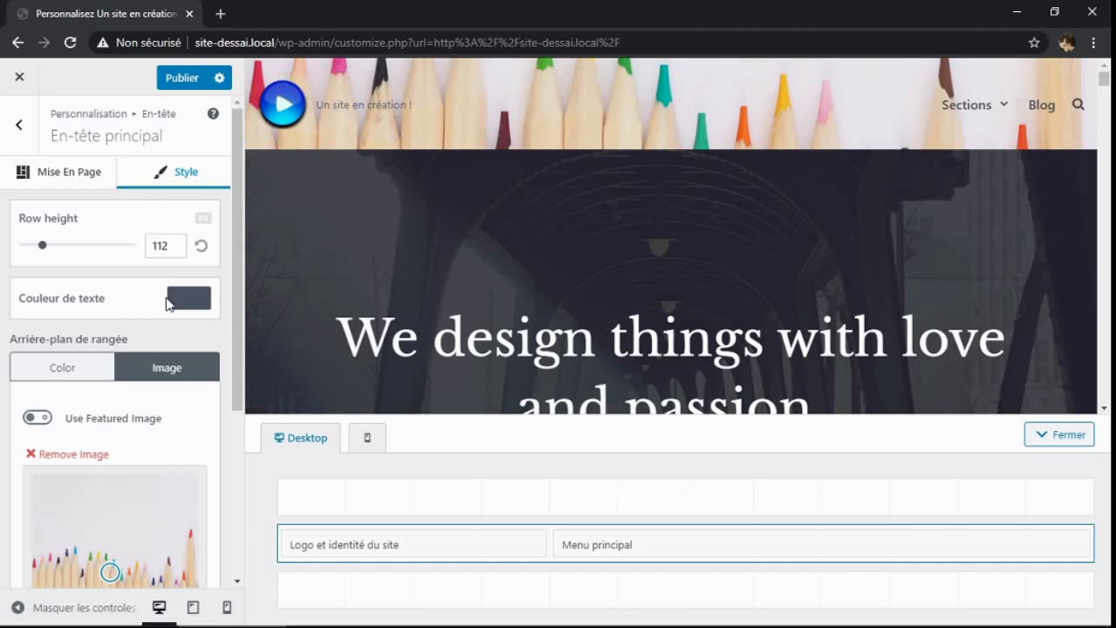
{"action": "left_click_drag", "start_coordinate": [240, 347], "coordinate": [244, 543]}
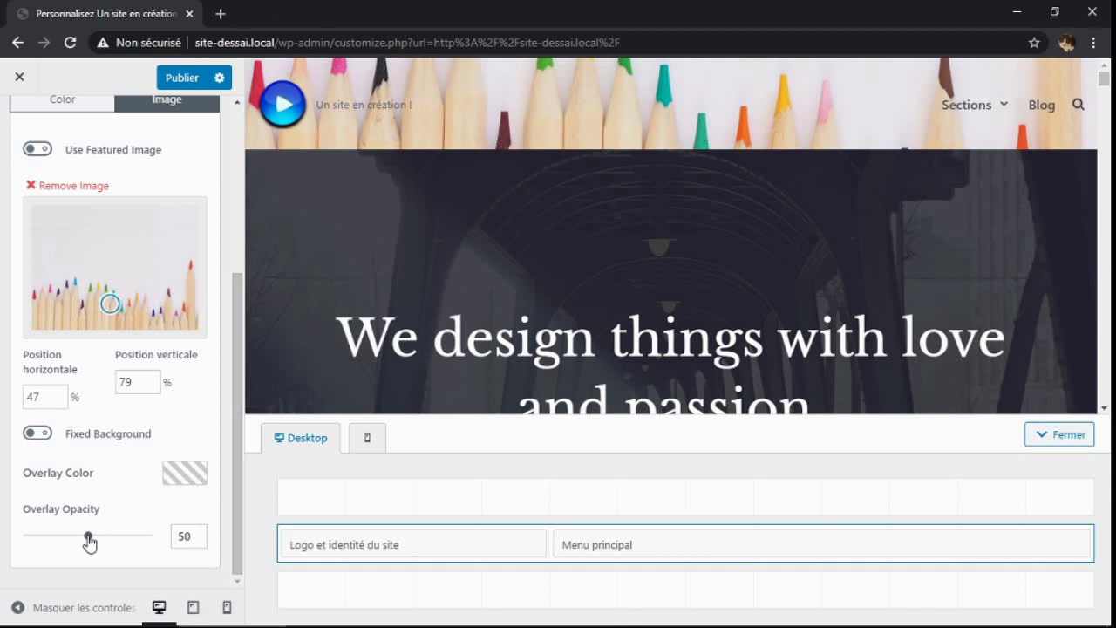
Try an overlay at opacity 13 with colour #523636, clear the overlay colour, and publish
{"action": "left_click_drag", "start_coordinate": [89, 541], "coordinate": [127, 551]}
{"action": "left_click", "coordinate": [181, 476]}
{"action": "left_click", "coordinate": [154, 305]}
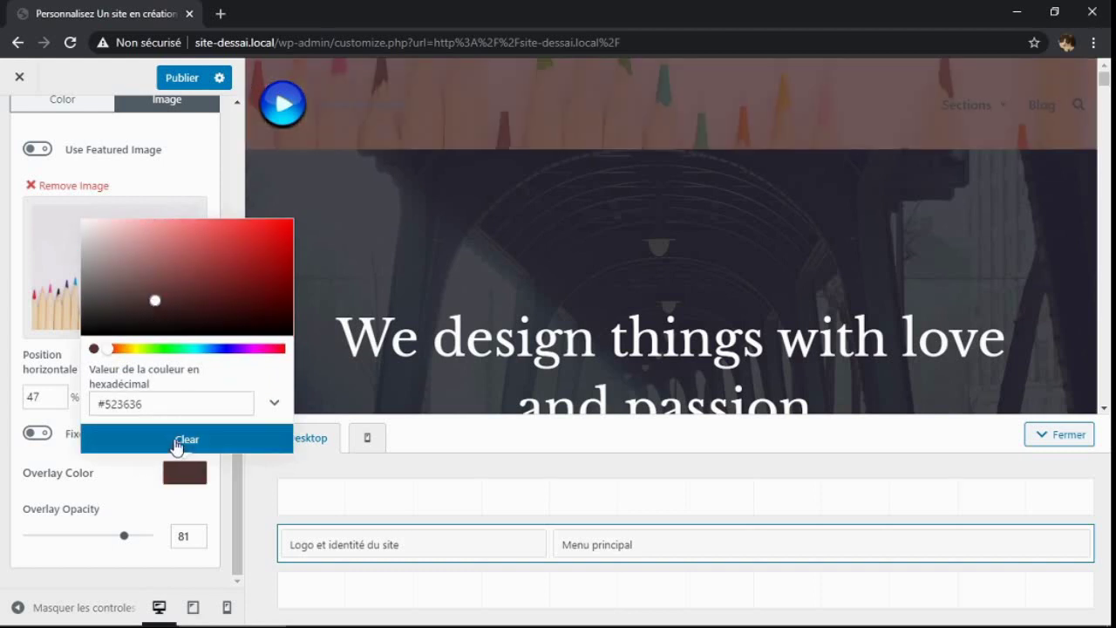
{"action": "mouse_move", "coordinate": [124, 537]}
{"action": "left_mouse_down"}
{"action": "mouse_move", "coordinate": [32, 533]}
{"action": "mouse_move", "coordinate": [102, 545]}
{"action": "mouse_move", "coordinate": [105, 534]}
{"action": "left_mouse_up"}
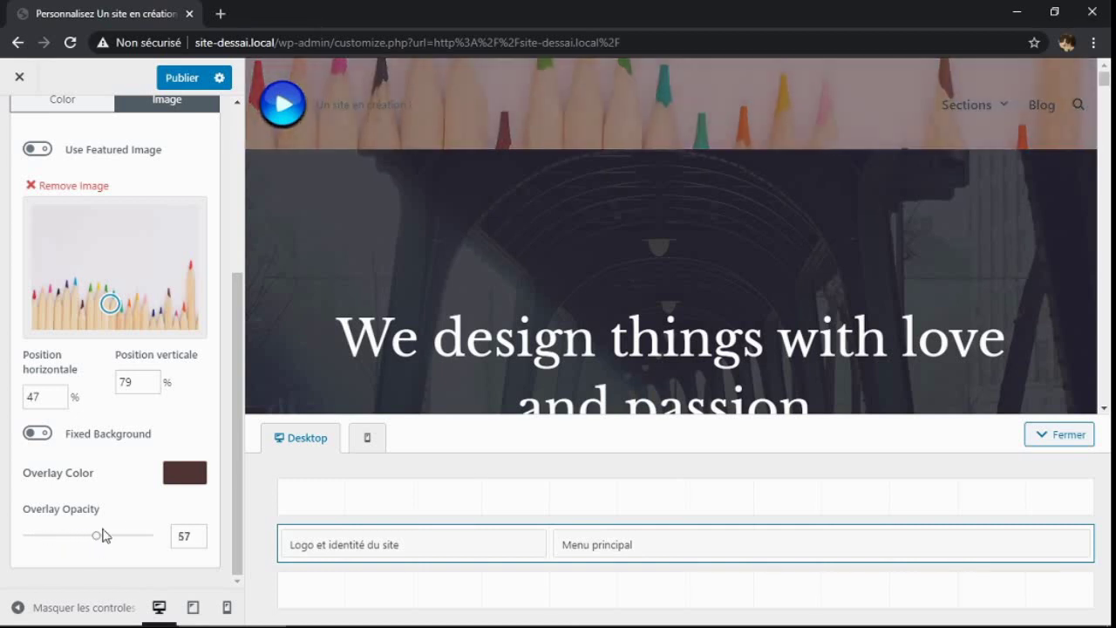
{"action": "left_click", "coordinate": [183, 480]}
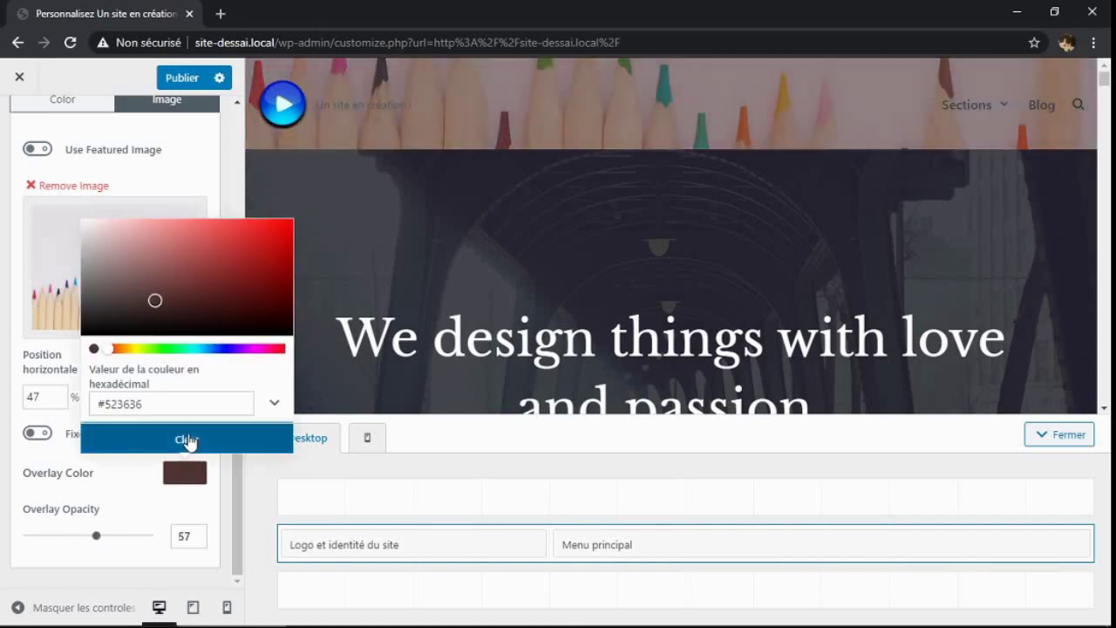
{"action": "left_click", "coordinate": [186, 444]}
{"action": "left_click_drag", "start_coordinate": [241, 428], "coordinate": [264, 194]}
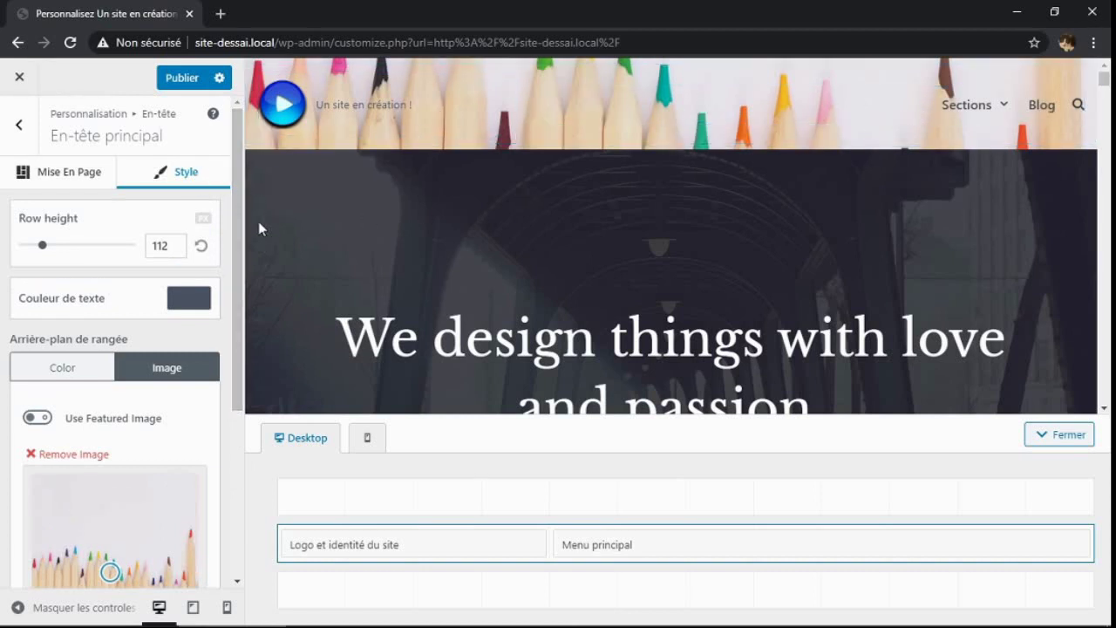
{"action": "left_click", "coordinate": [189, 81]}
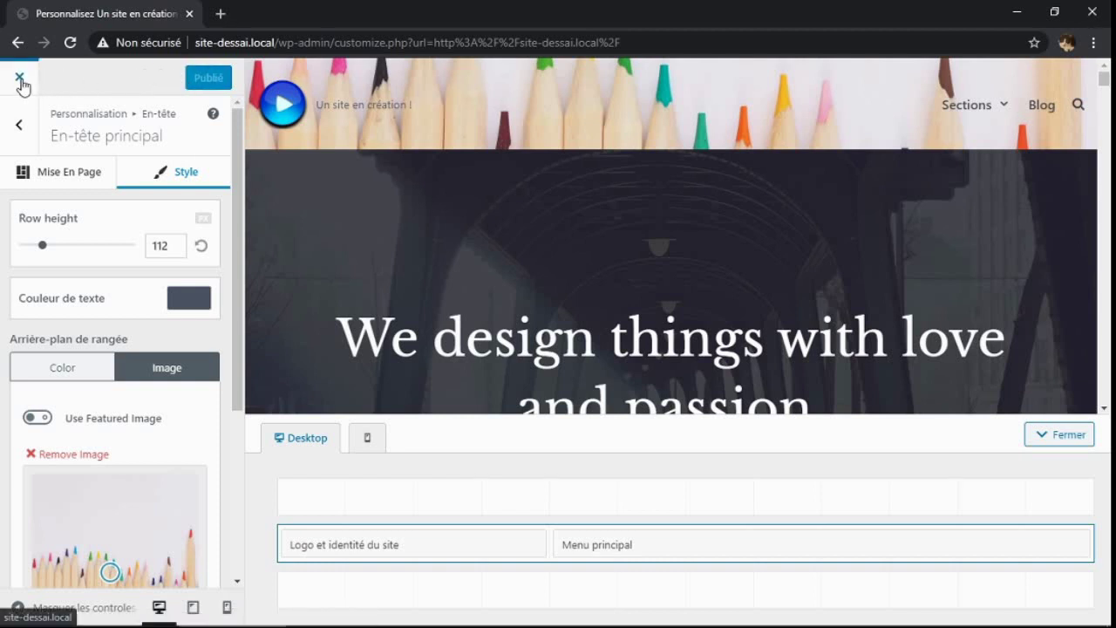
{"action": "left_click", "coordinate": [20, 129]}
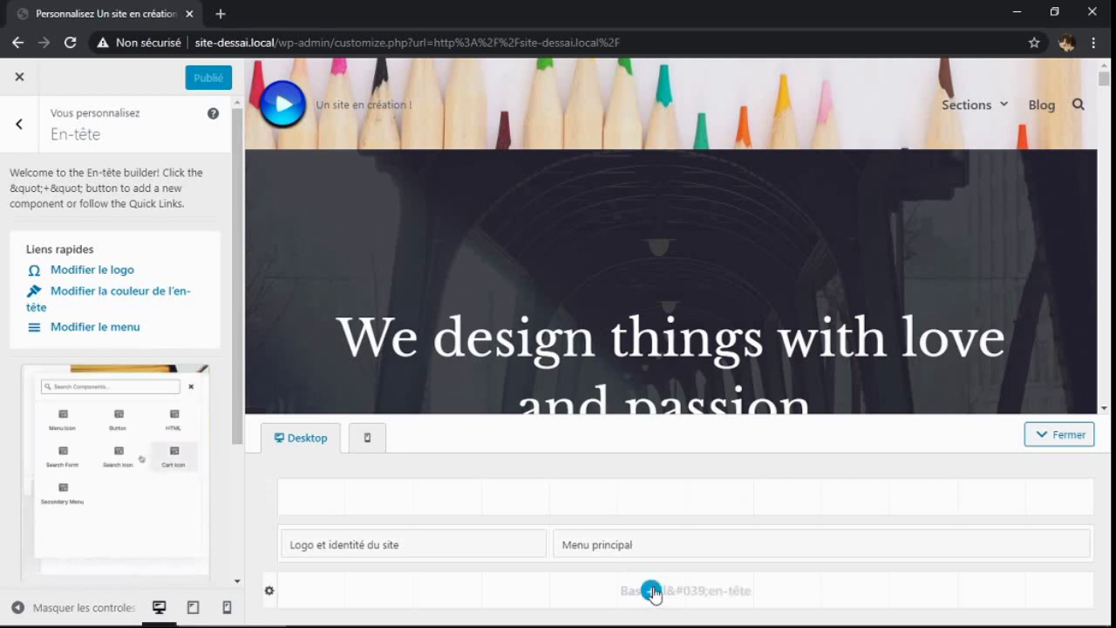
Add the Icône du menu element to the bottom header row and drag it to the left slot
{"action": "left_click", "coordinate": [651, 592]}
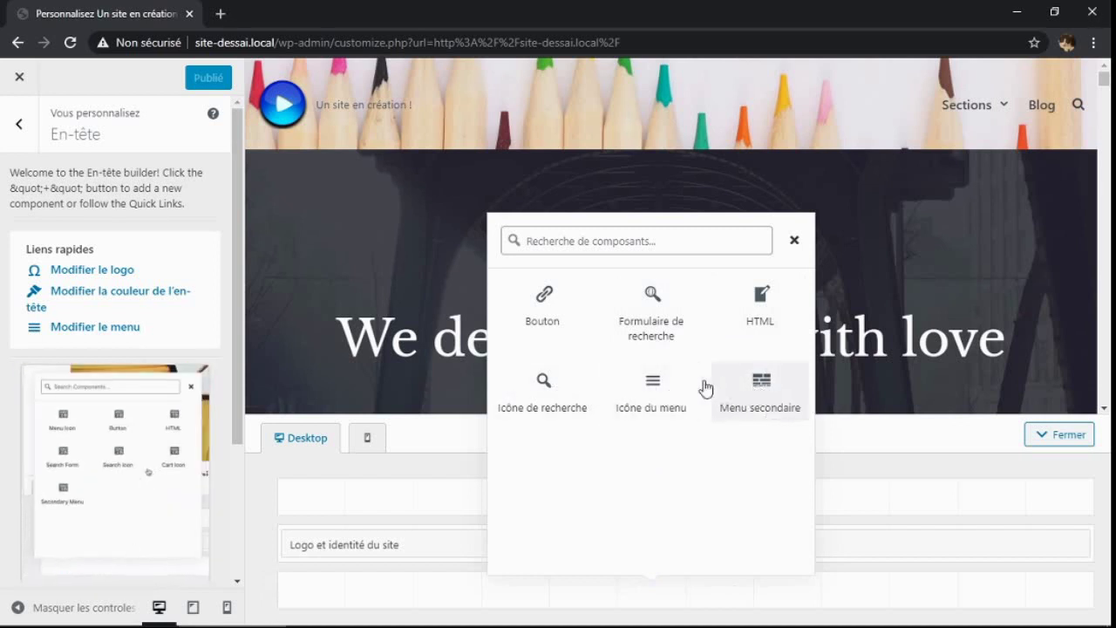
{"action": "left_click", "coordinate": [653, 391]}
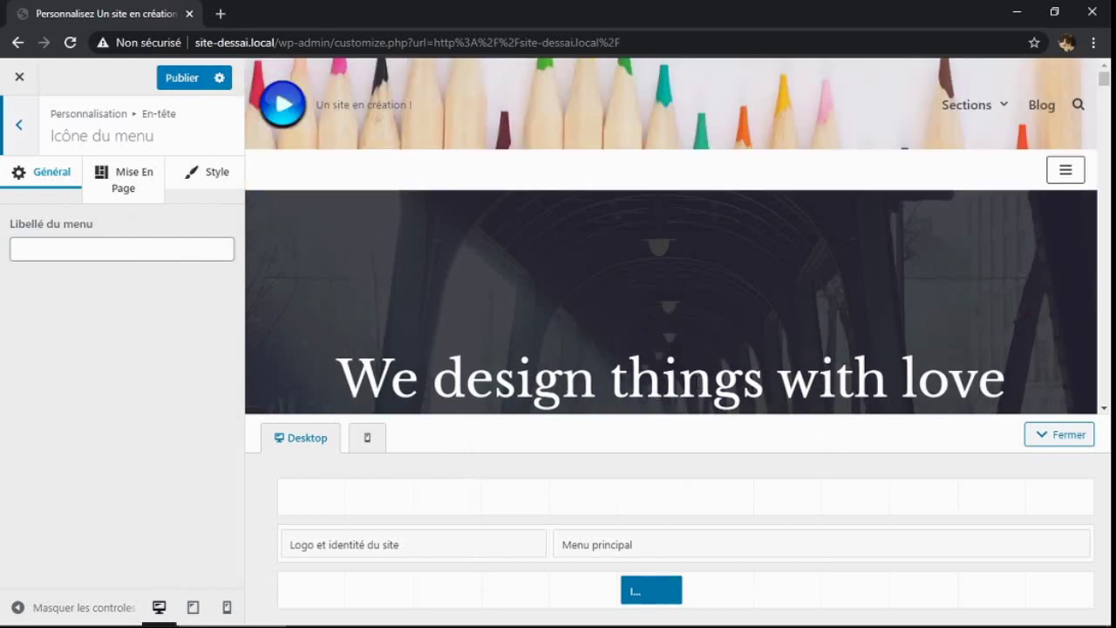
{"action": "left_click", "coordinate": [1064, 170]}
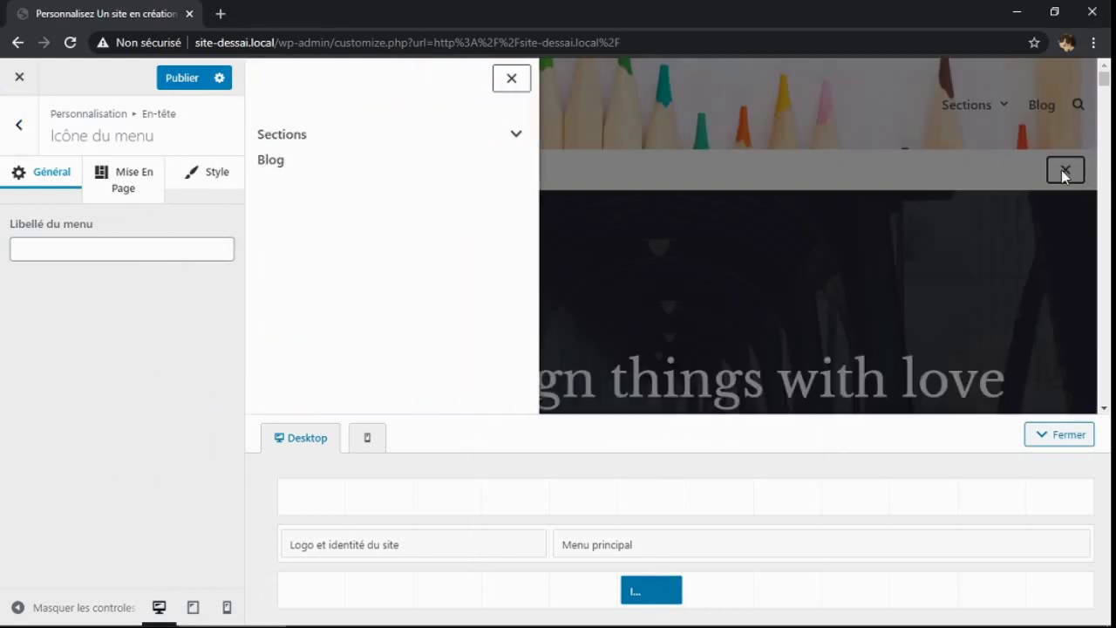
{"action": "left_click", "coordinate": [1062, 171]}
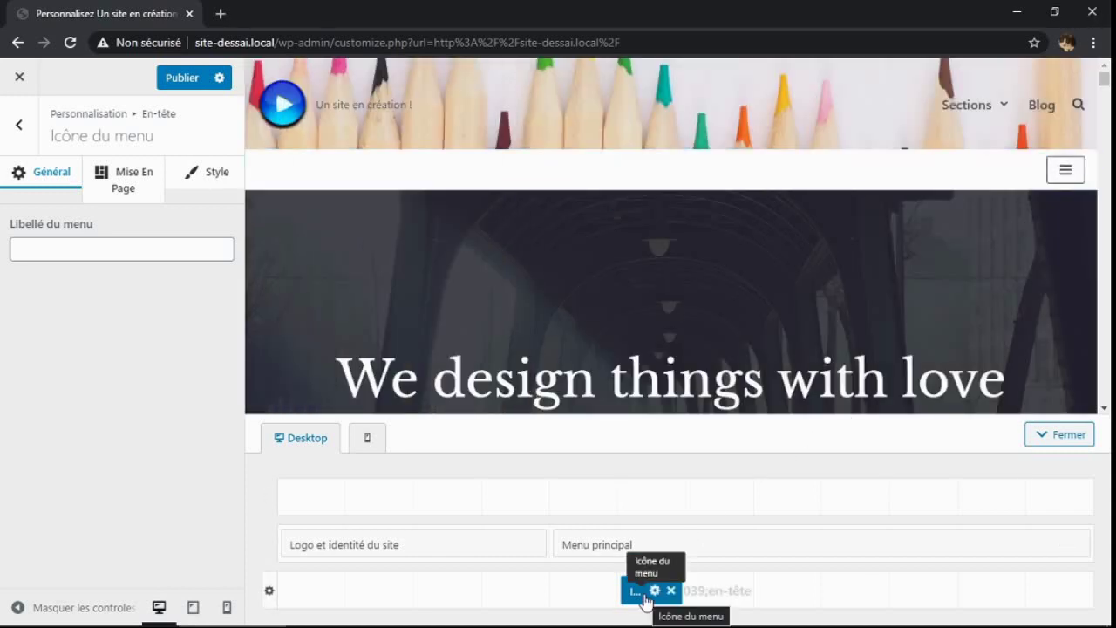
{"action": "left_click_drag", "start_coordinate": [634, 598], "coordinate": [292, 593]}
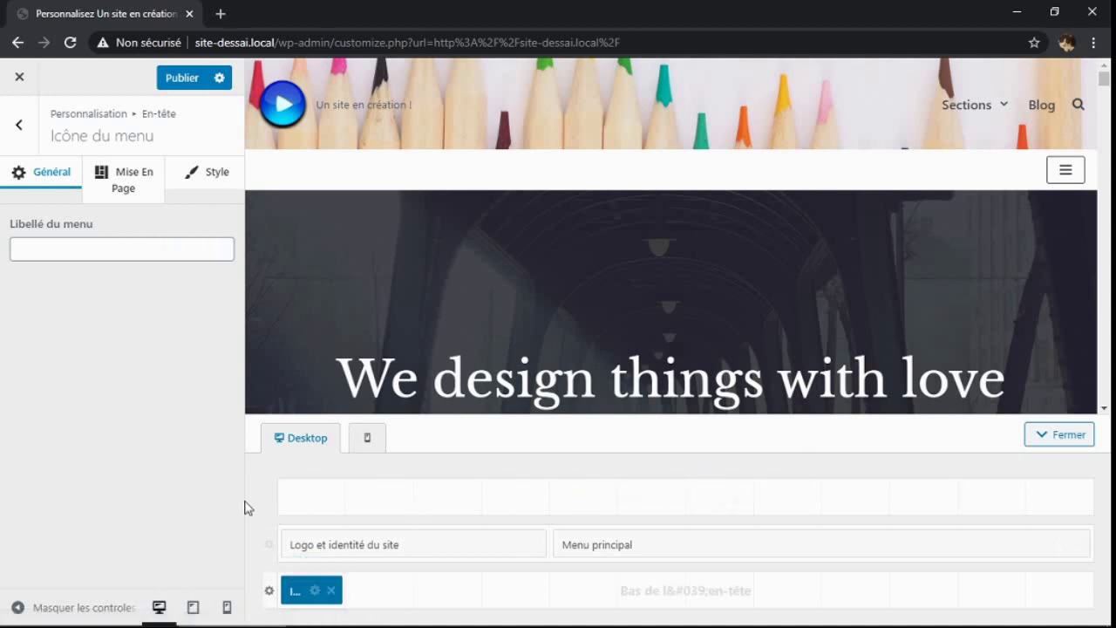
Set the menu icon's Mise En Page alignment to left and test its off-canvas menu
{"action": "left_click", "coordinate": [210, 187]}
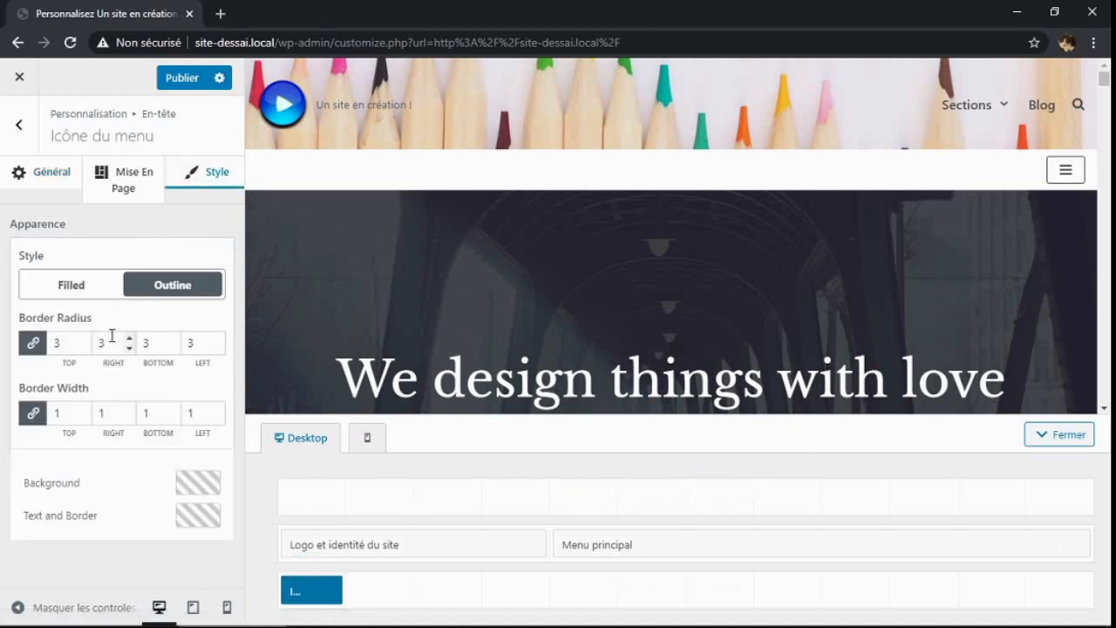
{"action": "left_click", "coordinate": [51, 180]}
{"action": "left_click", "coordinate": [128, 181]}
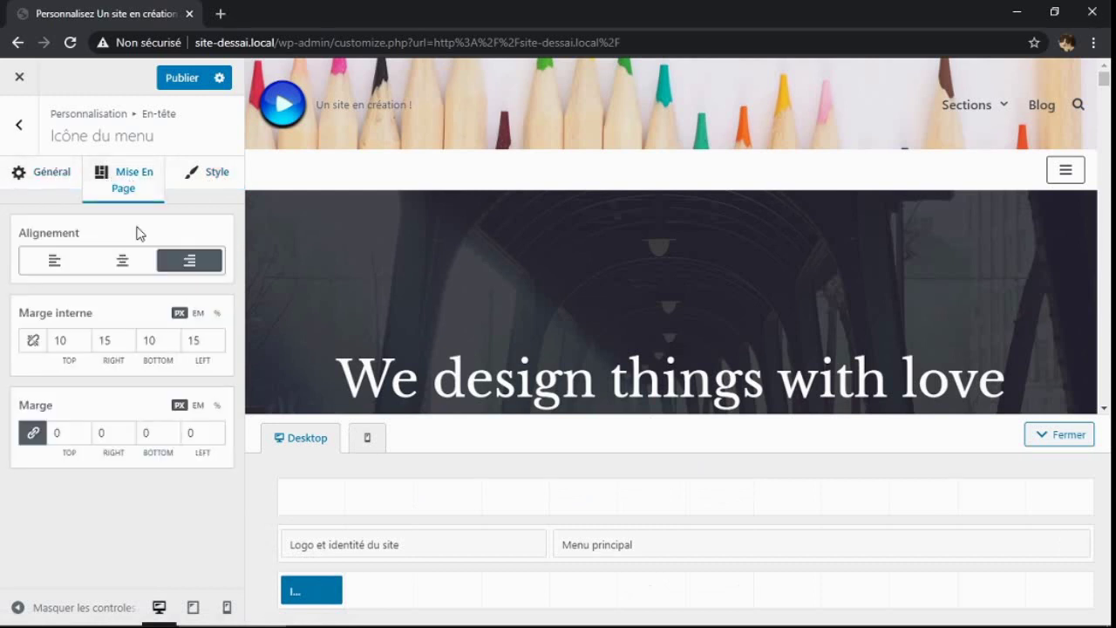
{"action": "left_click", "coordinate": [52, 263]}
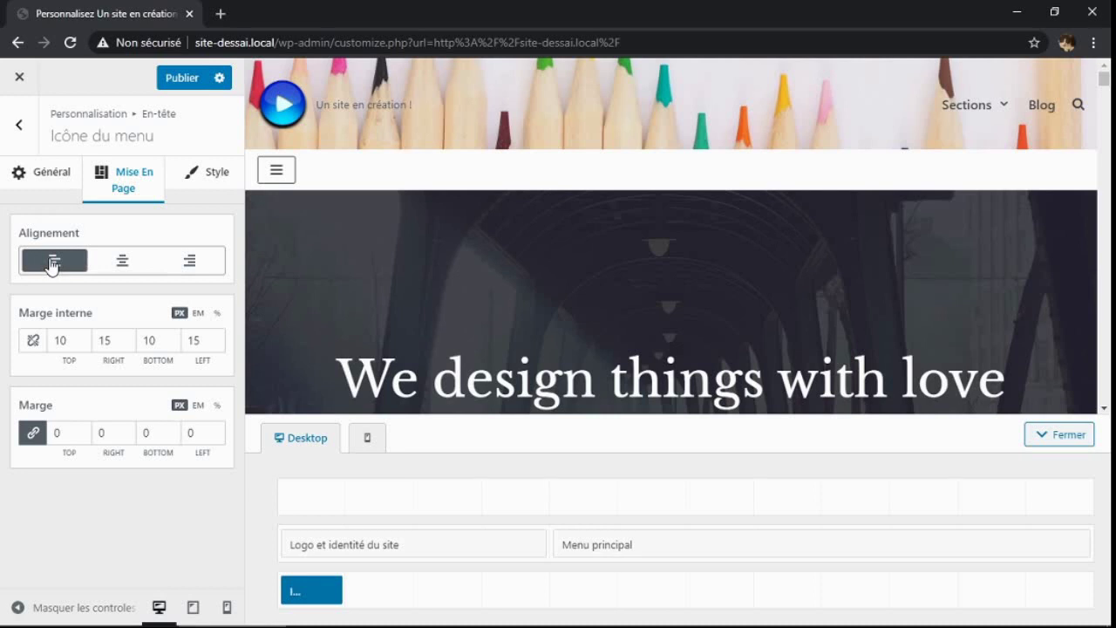
{"action": "left_click", "coordinate": [121, 263]}
{"action": "left_click", "coordinate": [70, 265]}
{"action": "left_click", "coordinate": [278, 173]}
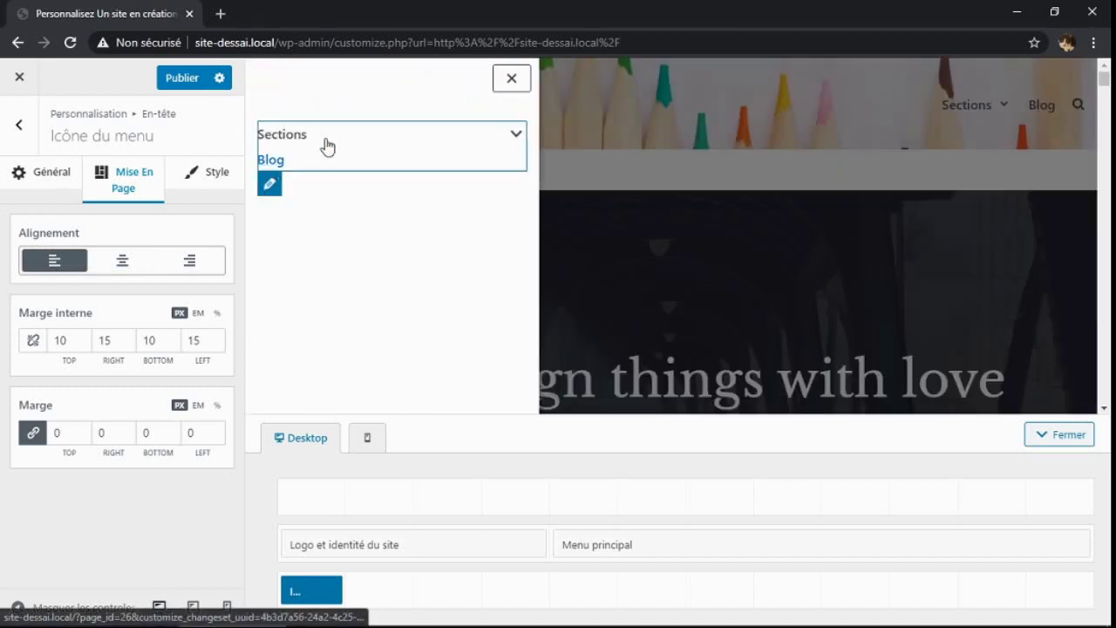
{"action": "left_click", "coordinate": [512, 79]}
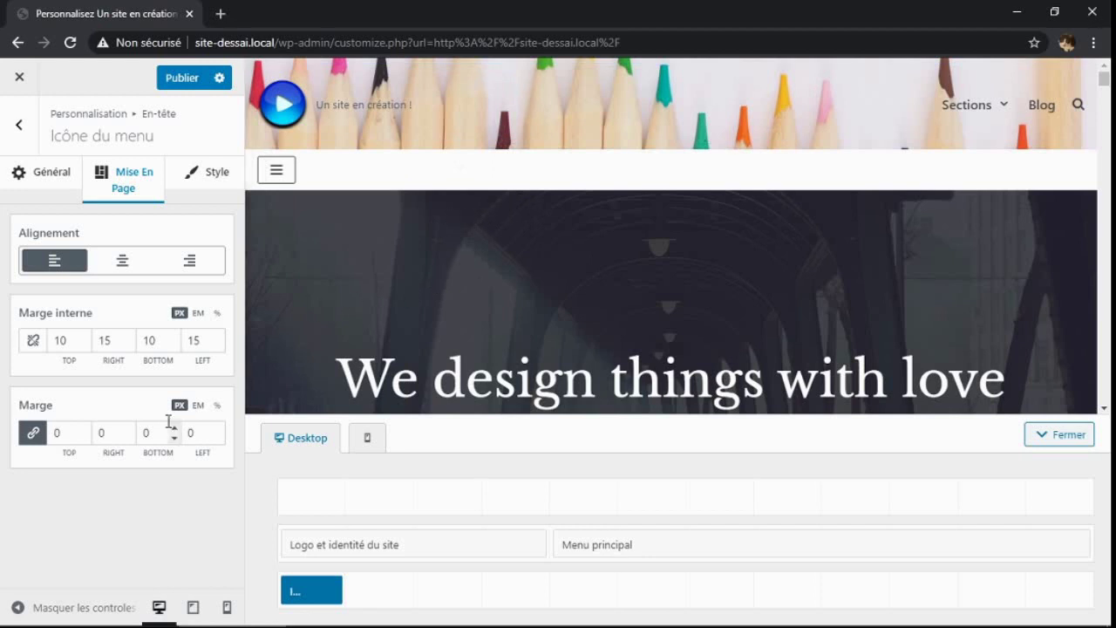
{"action": "left_click", "coordinate": [207, 172]}
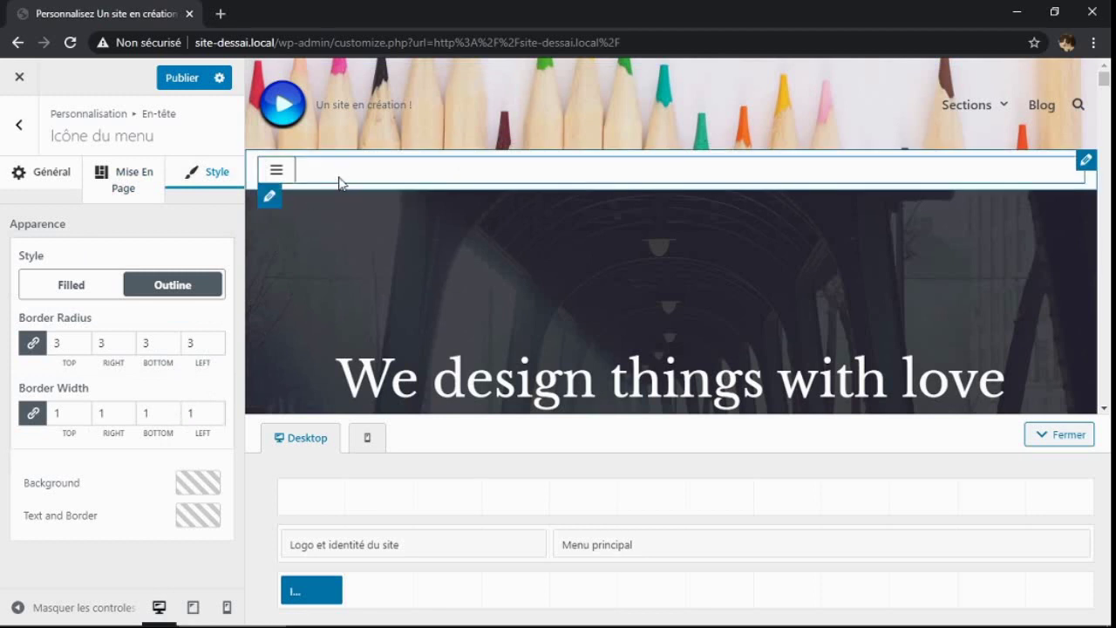
Set the menu icon's background colour to light grey #d7d8dd
{"action": "left_click", "coordinate": [192, 488]}
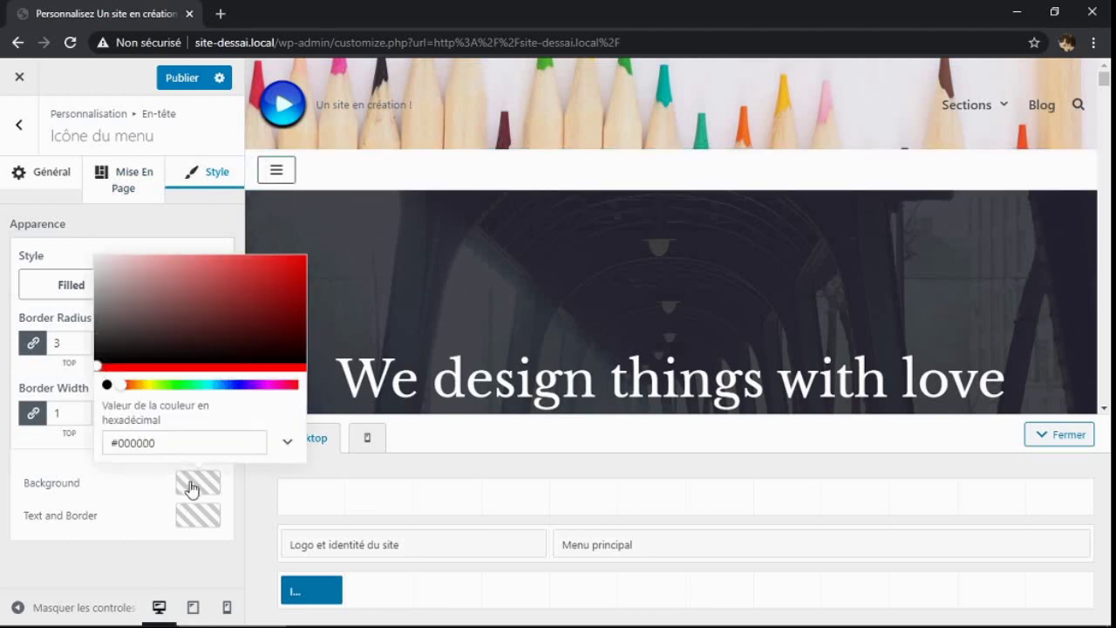
{"action": "left_click", "coordinate": [276, 271]}
{"action": "left_click", "coordinate": [218, 280]}
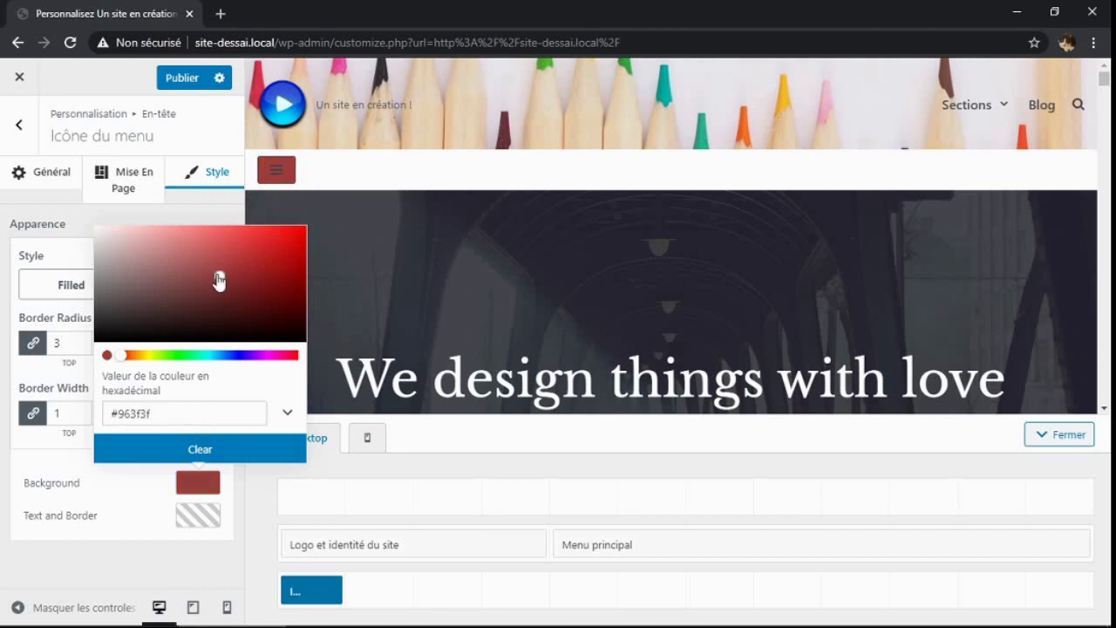
{"action": "left_click", "coordinate": [179, 266]}
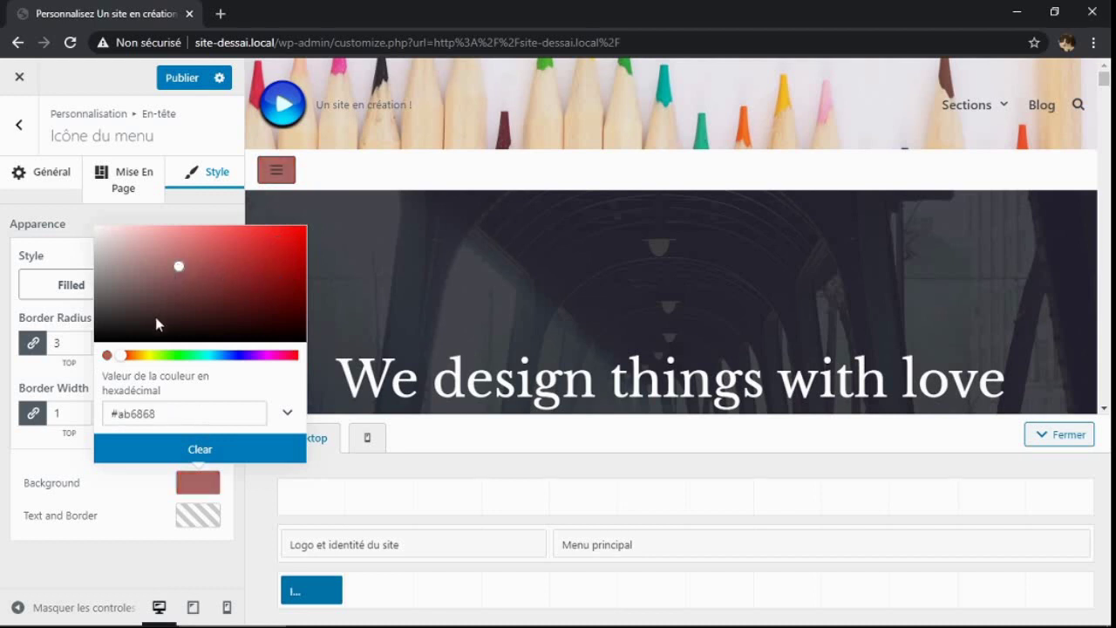
{"action": "left_click", "coordinate": [236, 355]}
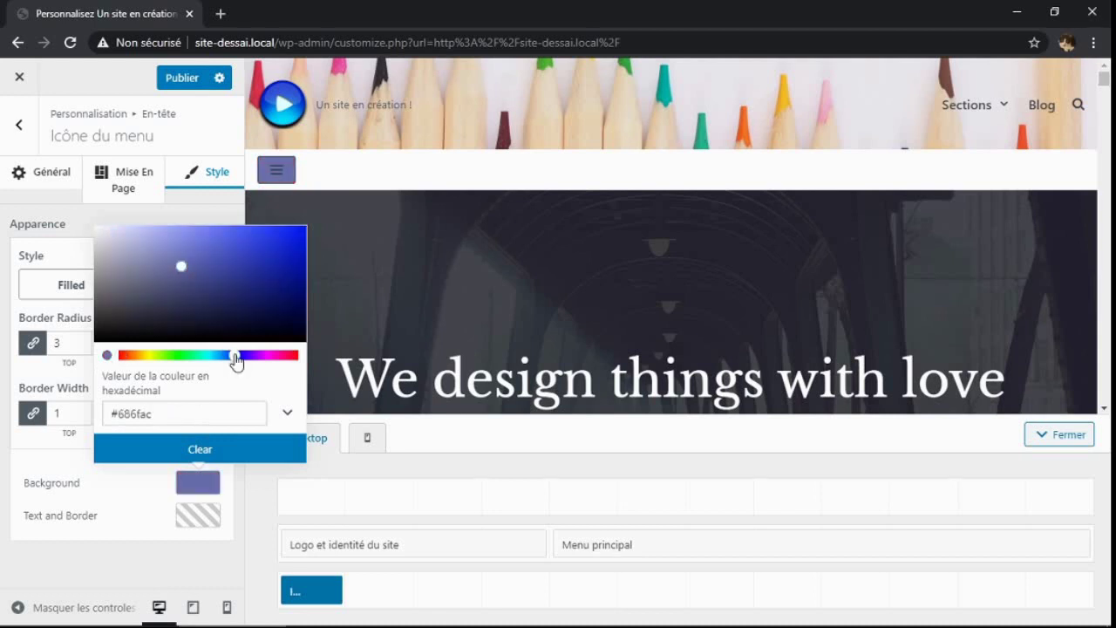
{"action": "left_click", "coordinate": [287, 276]}
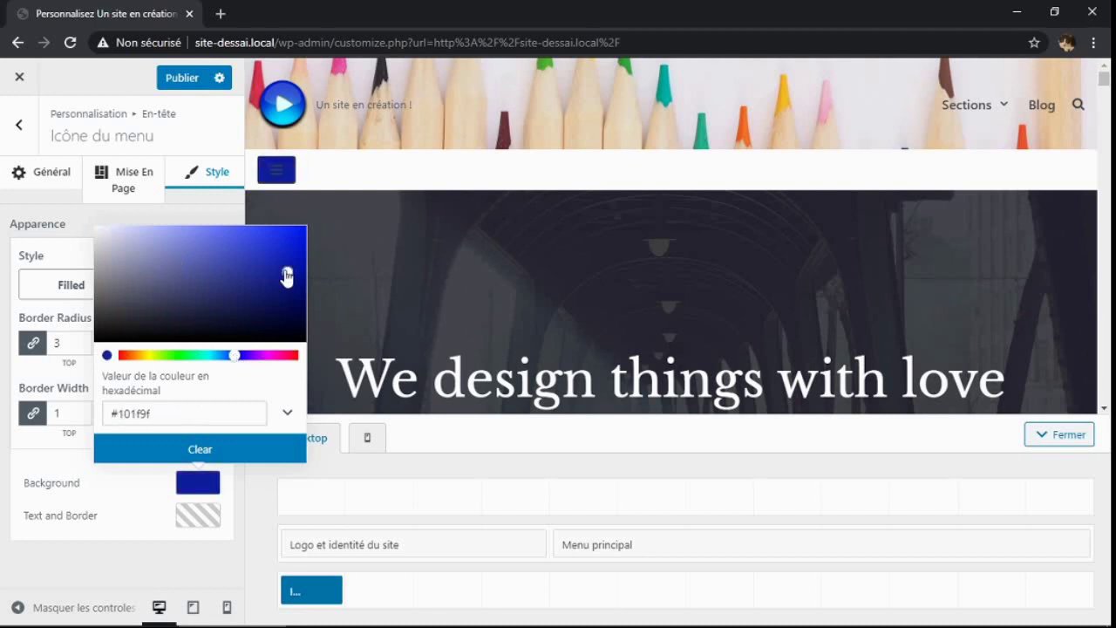
{"action": "left_click", "coordinate": [197, 278]}
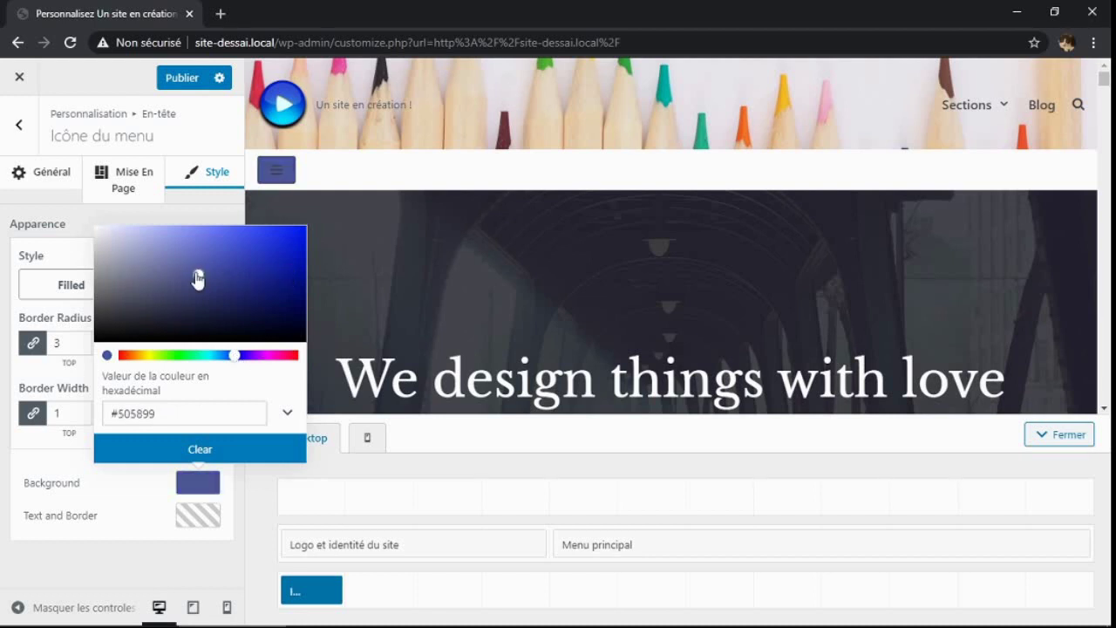
{"action": "left_click", "coordinate": [118, 297]}
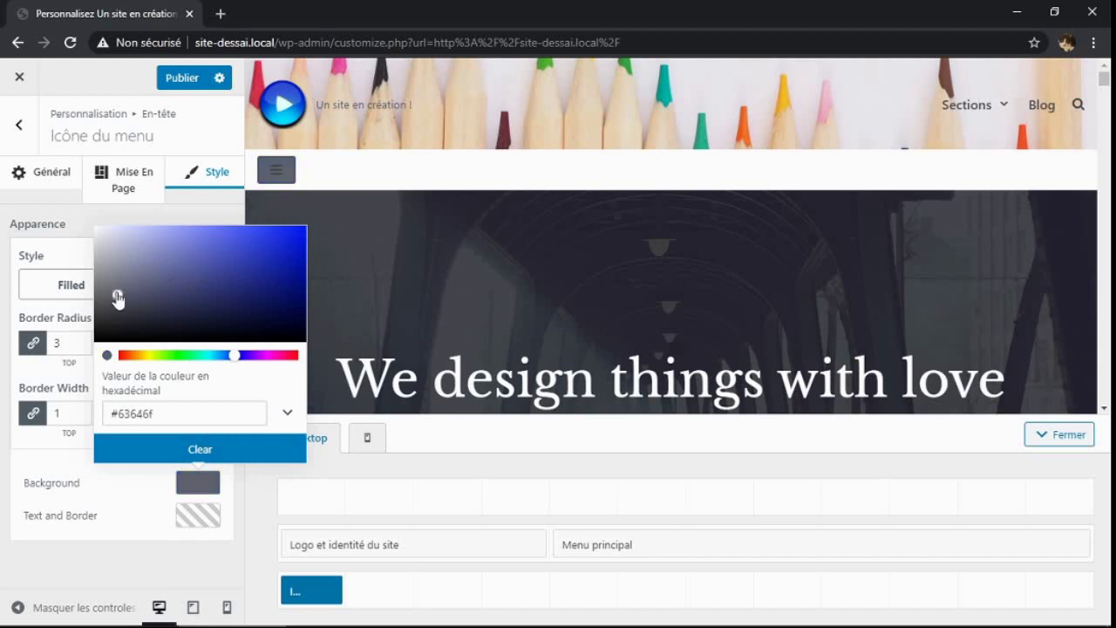
{"action": "left_click", "coordinate": [102, 243]}
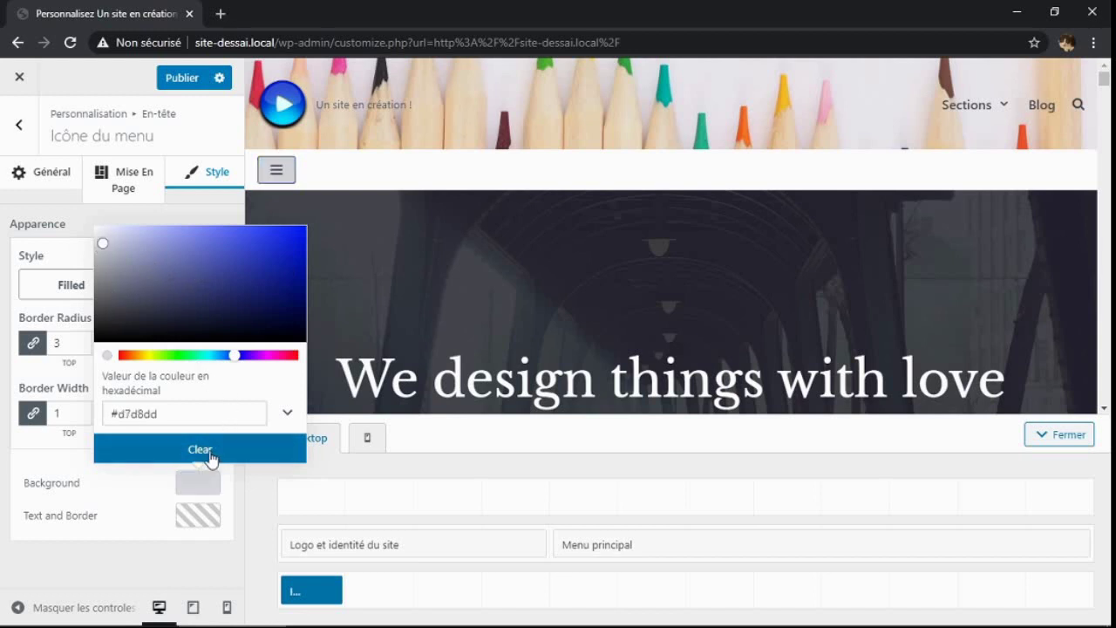
{"action": "left_click", "coordinate": [166, 563]}
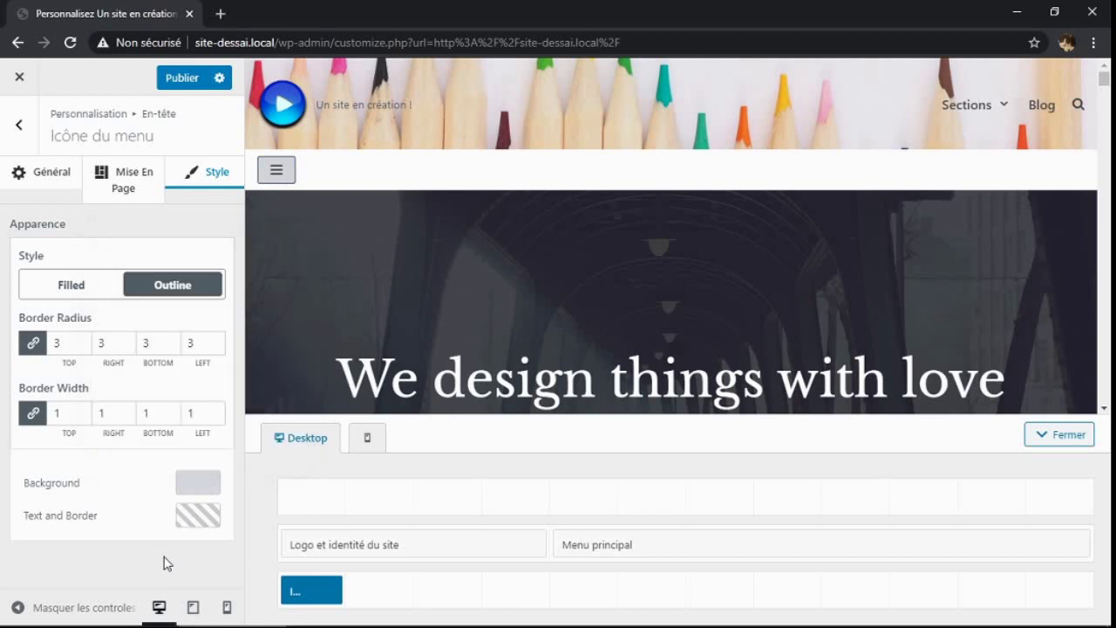
Set the menu icon's text and border colour to near-black #170202
{"action": "left_click", "coordinate": [198, 515]}
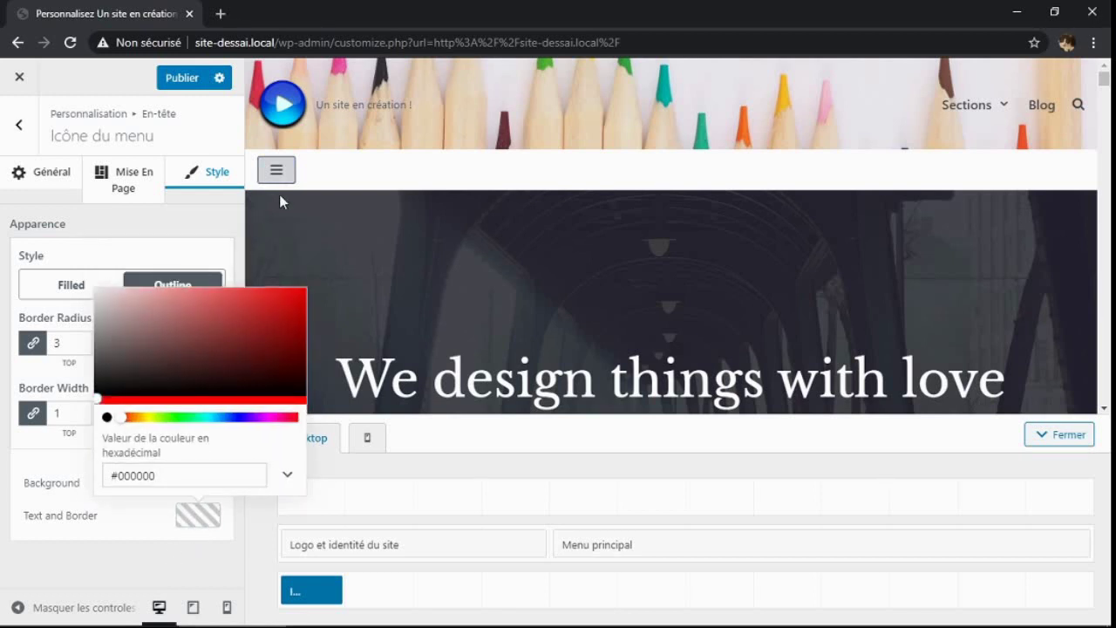
{"action": "left_click", "coordinate": [156, 352]}
{"action": "left_click", "coordinate": [207, 336]}
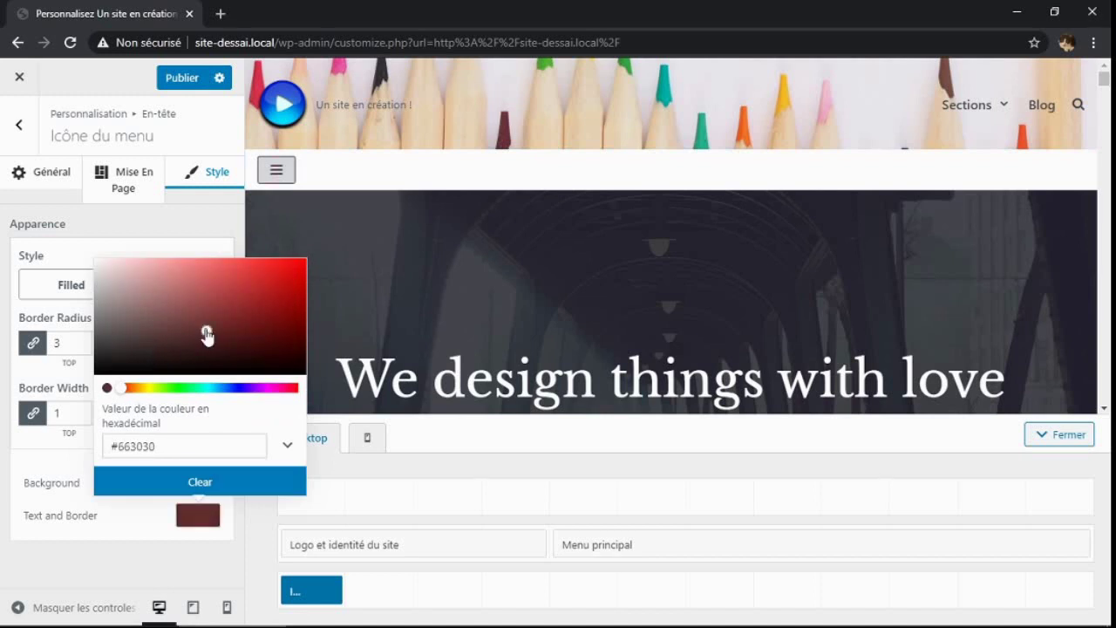
{"action": "left_click", "coordinate": [233, 311]}
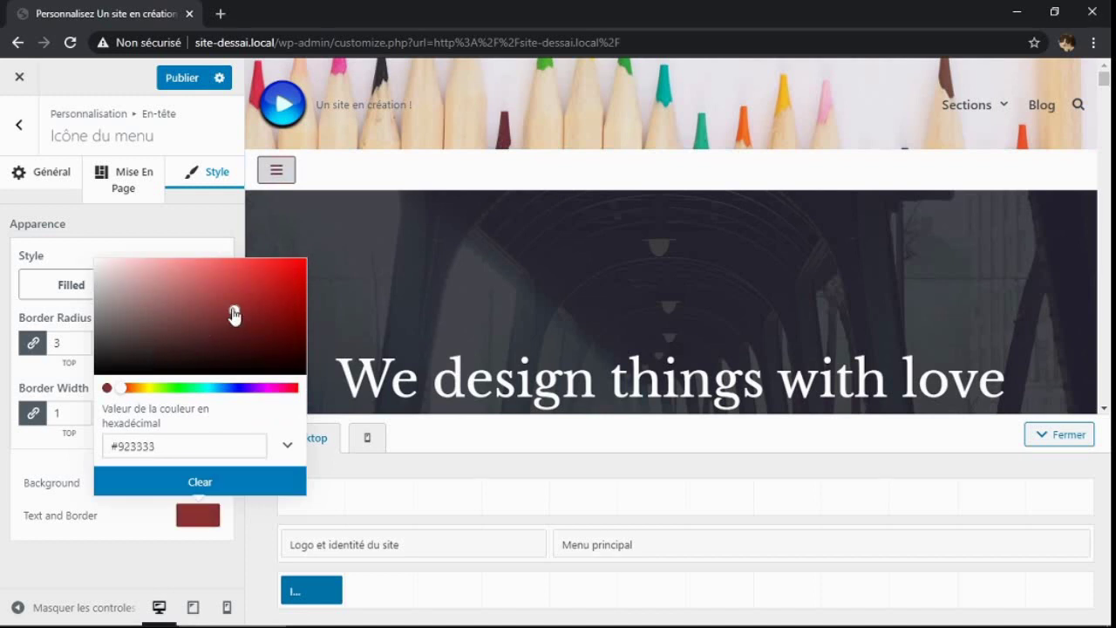
{"action": "left_click", "coordinate": [159, 300]}
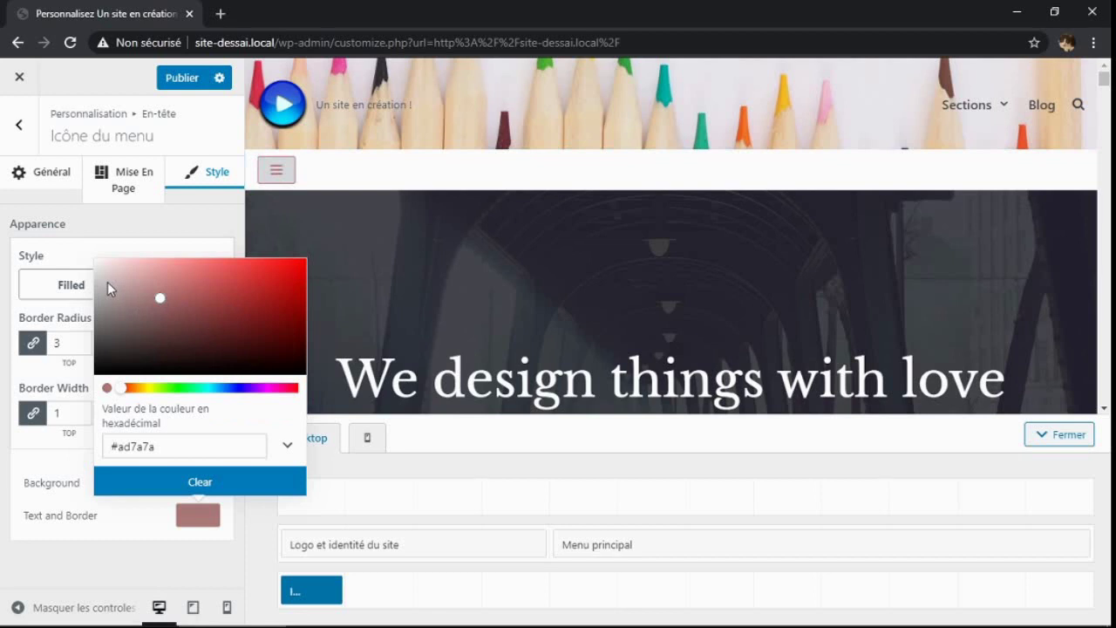
{"action": "left_click", "coordinate": [121, 294]}
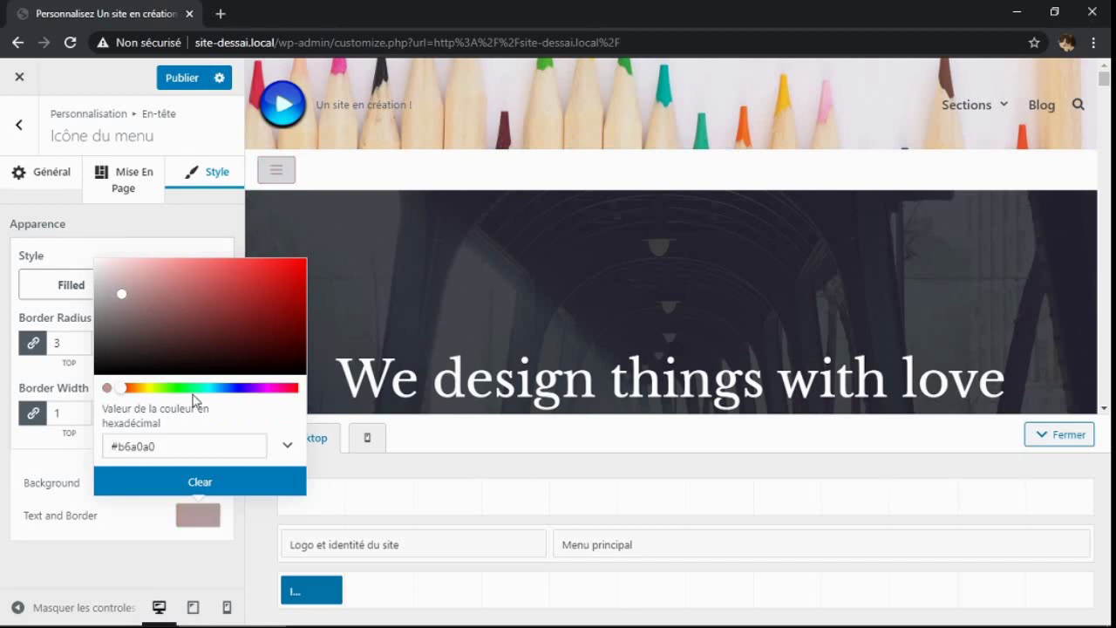
{"action": "left_click", "coordinate": [289, 371]}
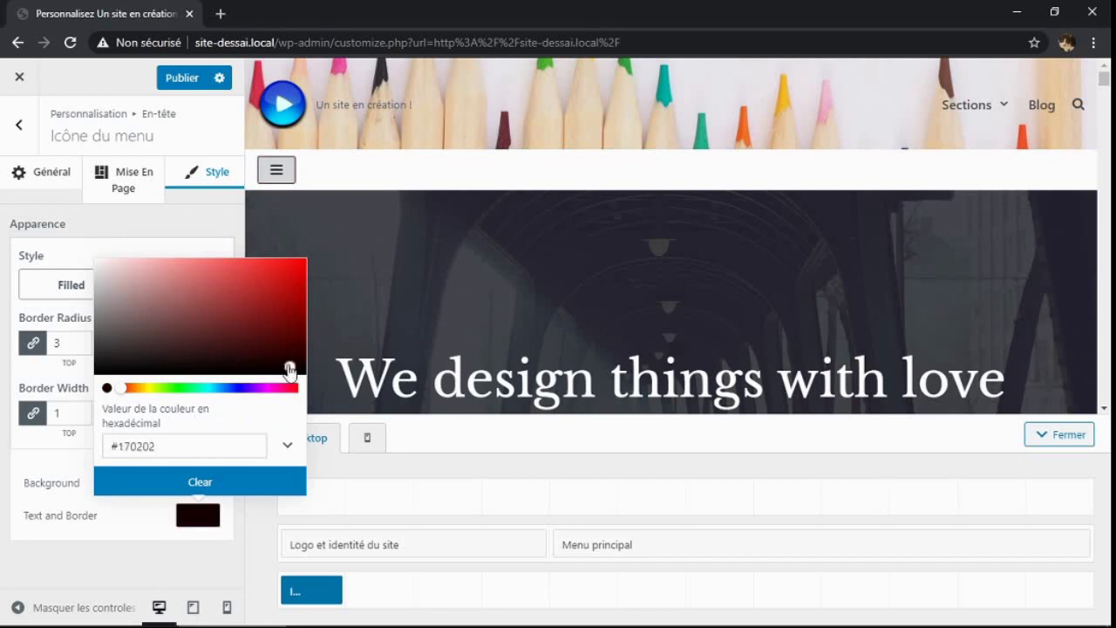
{"action": "left_click", "coordinate": [153, 552]}
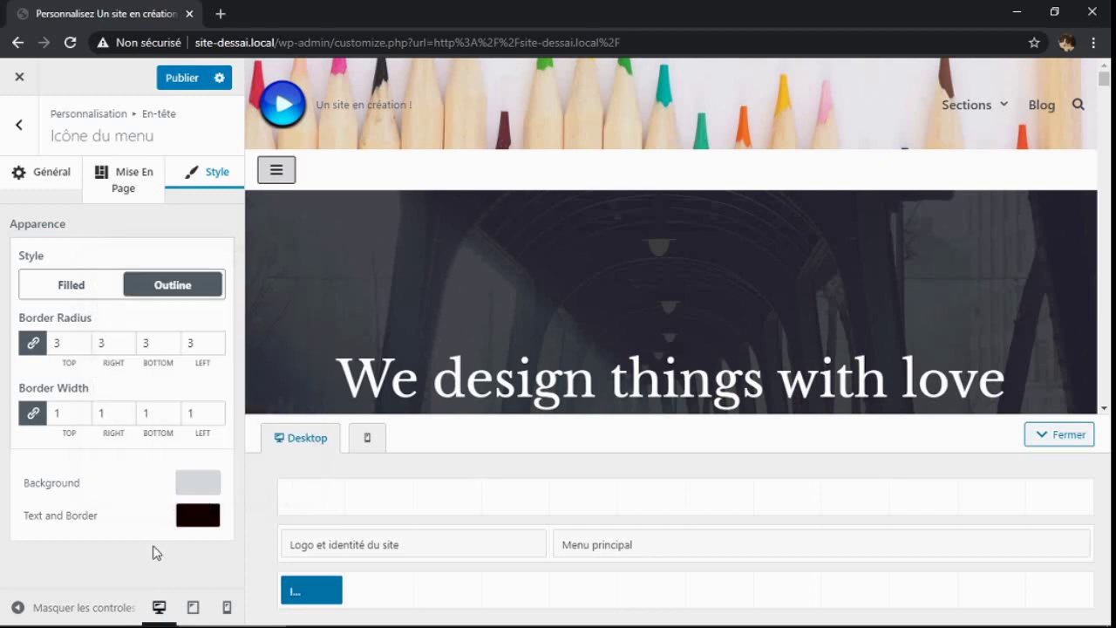
{"action": "mouse_move", "coordinate": [516, 605]}
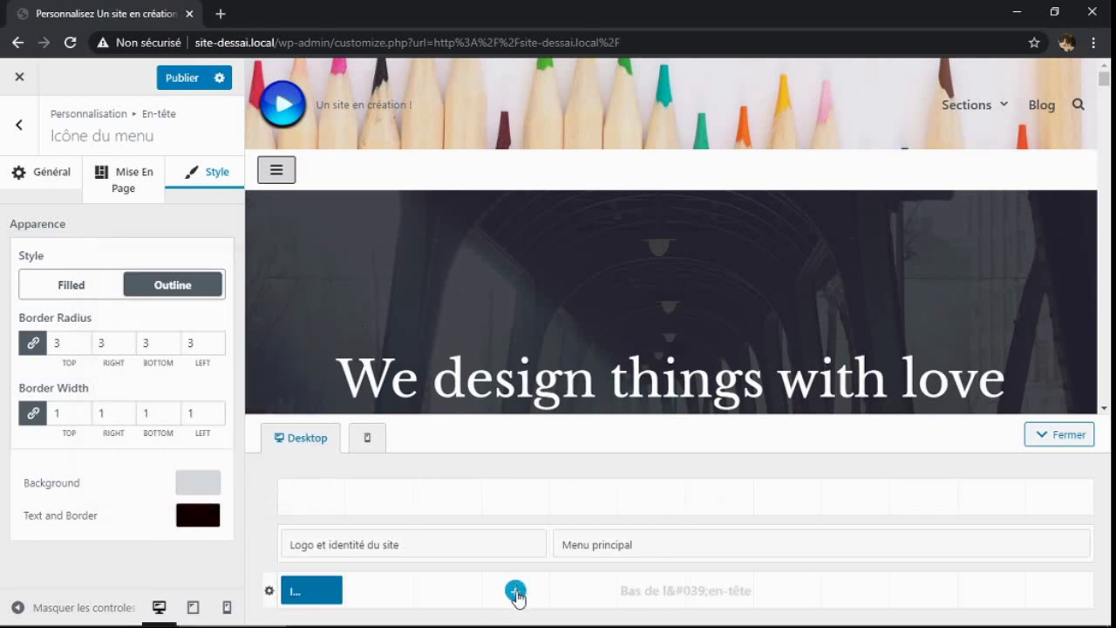
Close the component picker, view the live site down to its footer, and return to Personnaliser
{"action": "left_click", "coordinate": [515, 592]}
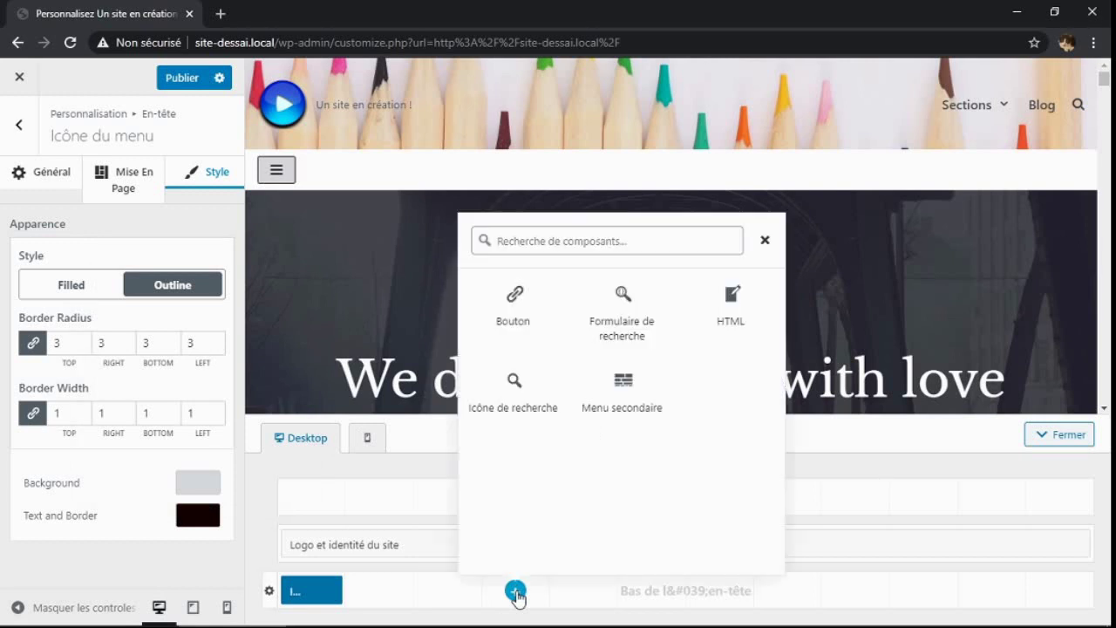
{"action": "left_click", "coordinate": [18, 78]}
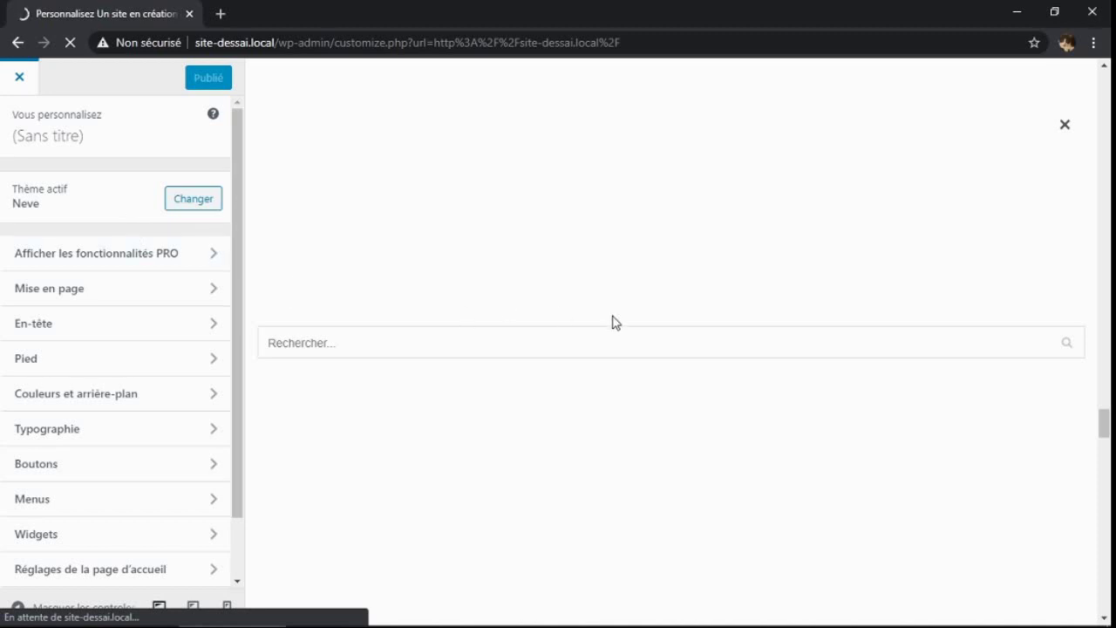
{"action": "left_click", "coordinate": [1072, 343]}
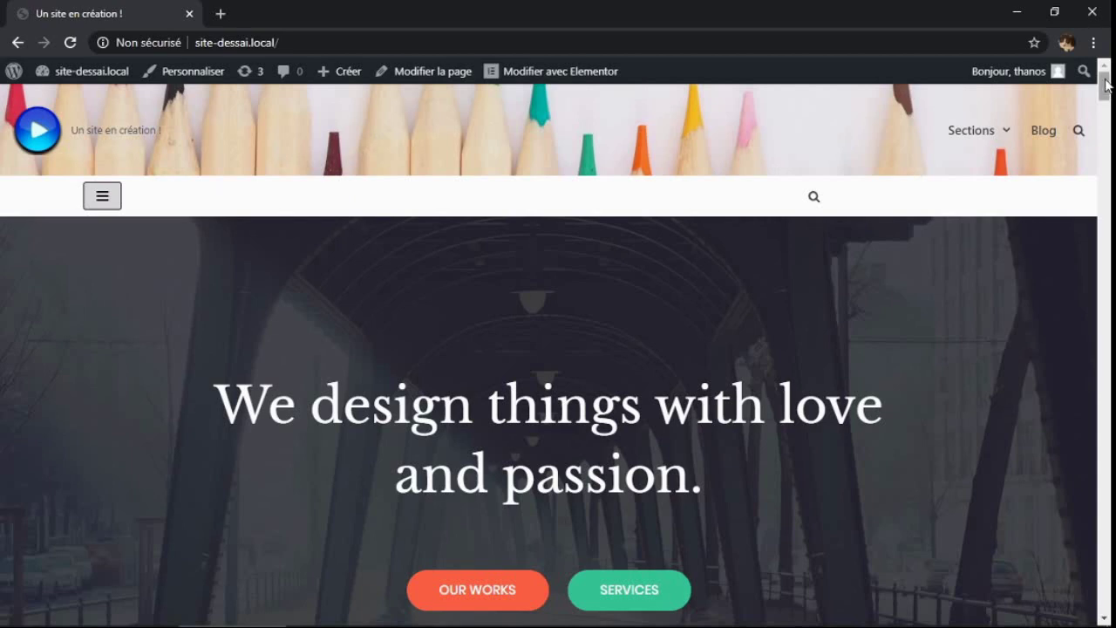
{"action": "left_click_drag", "start_coordinate": [1106, 84], "coordinate": [1110, 613]}
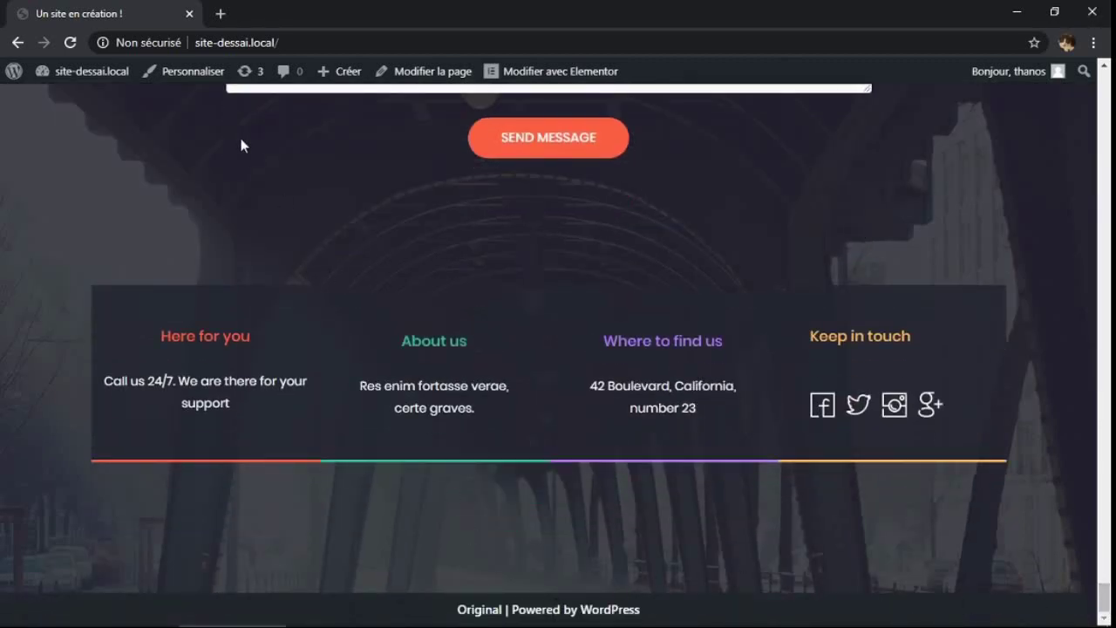
{"action": "left_click", "coordinate": [194, 78]}
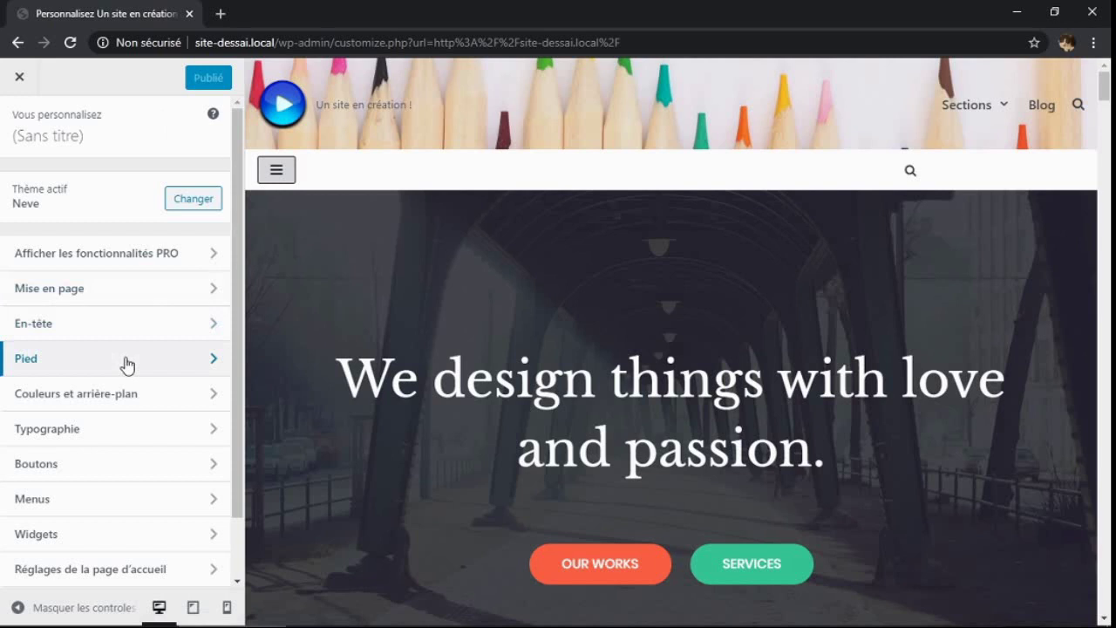
Open Pied, go to the Modifier le copyright settings, and select the word Original
{"action": "left_click", "coordinate": [212, 361]}
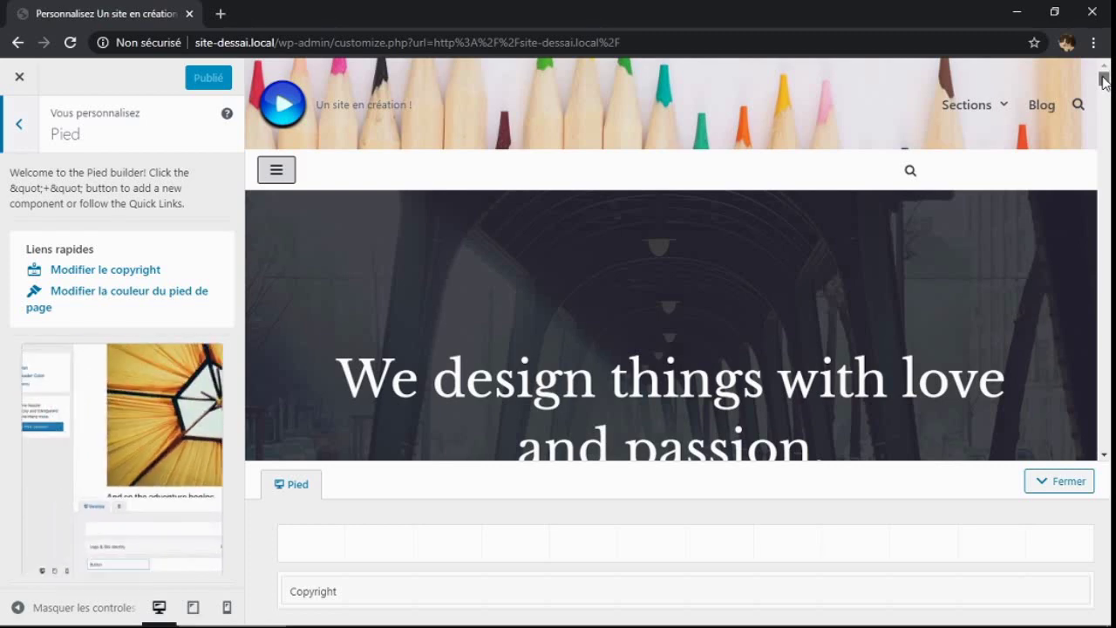
{"action": "left_click_drag", "start_coordinate": [1105, 78], "coordinate": [1110, 528]}
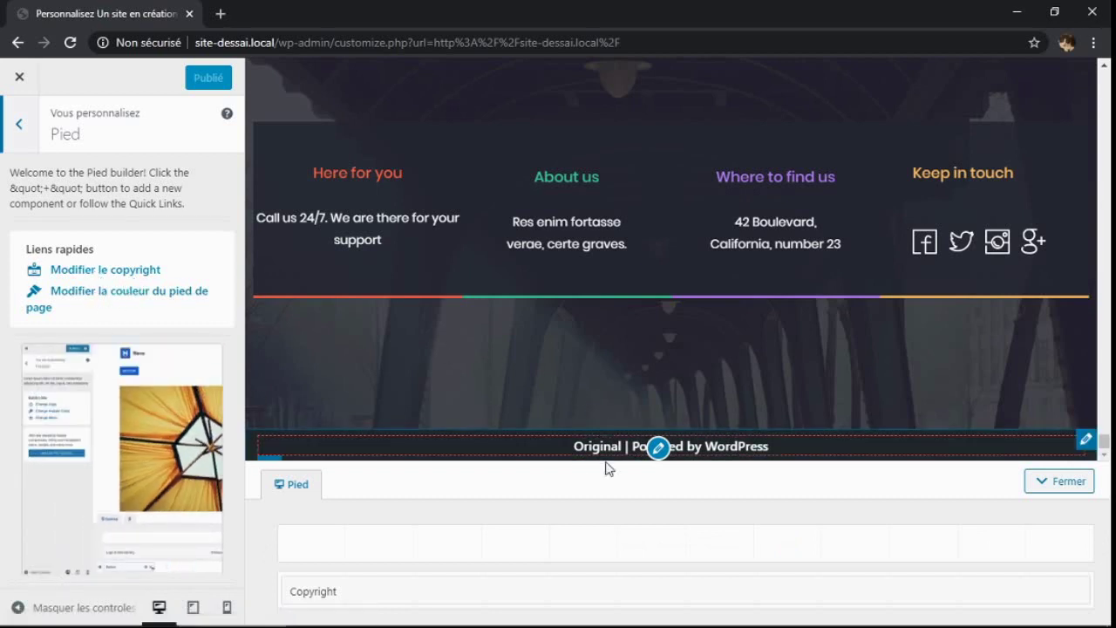
{"action": "left_click", "coordinate": [102, 269]}
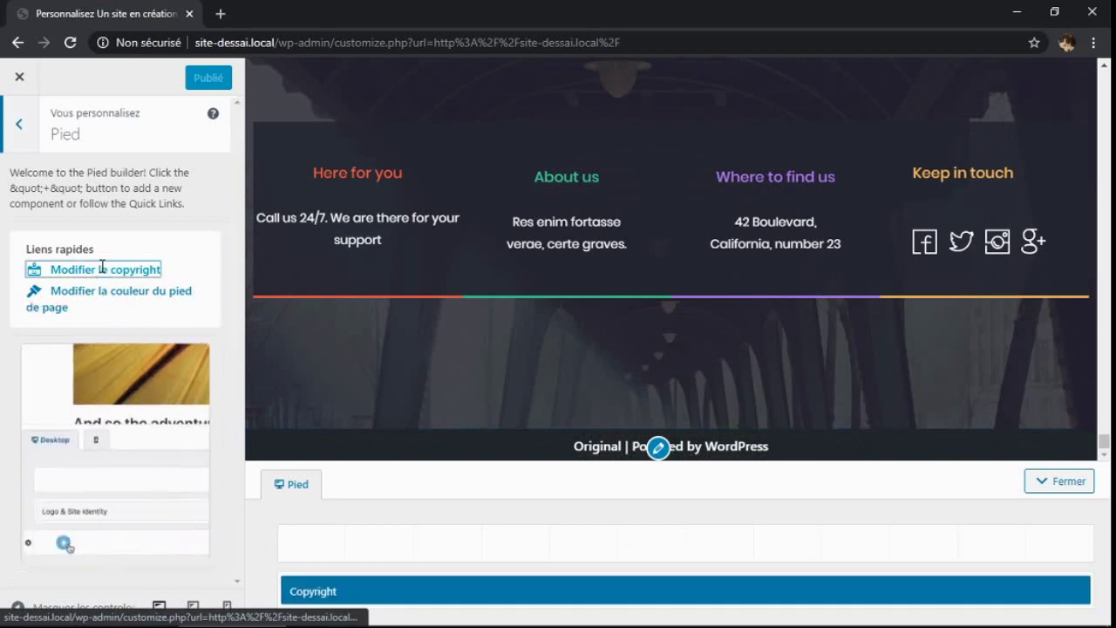
{"action": "left_click_drag", "start_coordinate": [77, 248], "coordinate": [38, 250]}
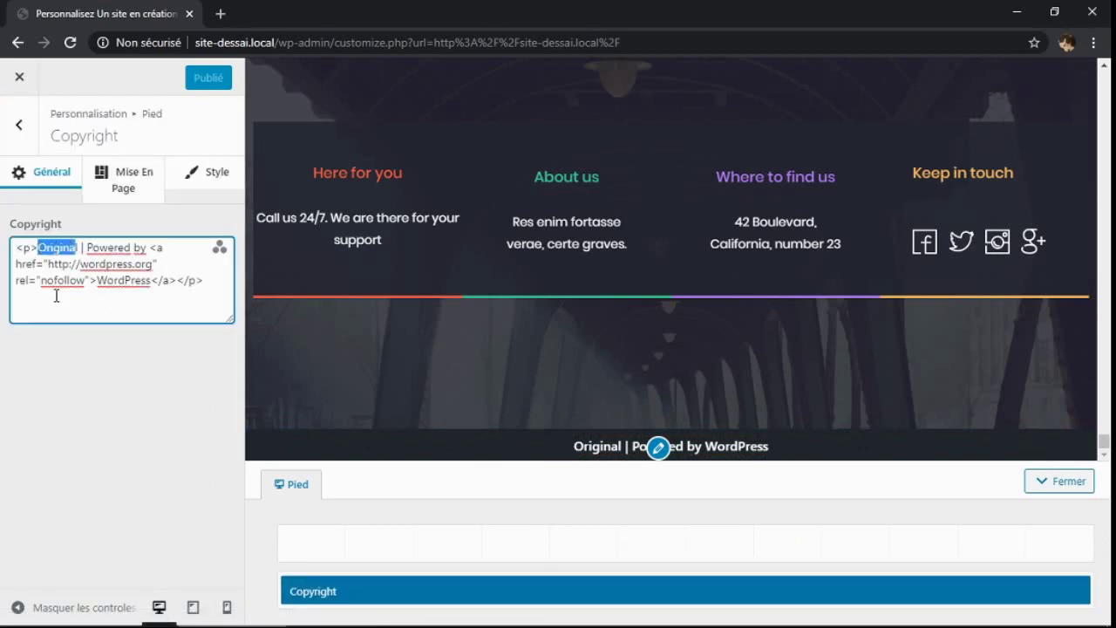
Replace 'Original' with 'Site' and the Powered by WordPress link with 'En création'
{"action": "key", "text": "BackSpace"}
{"action": "type", "text": "Ite"}
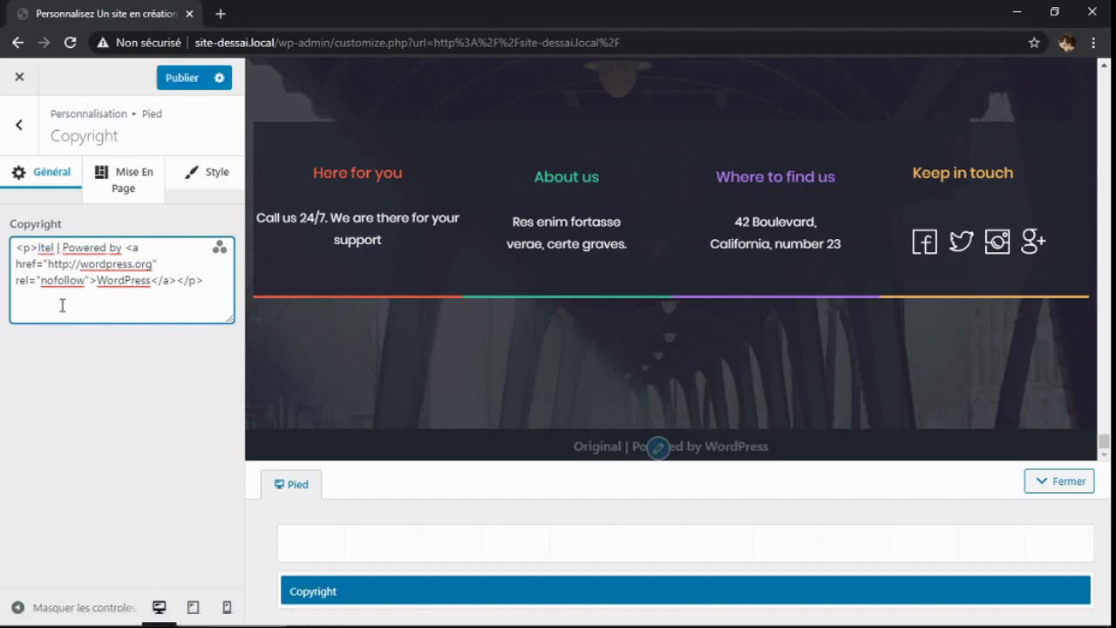
{"action": "key", "text": "BackSpace"}
{"action": "key", "text": "BackSpace"}
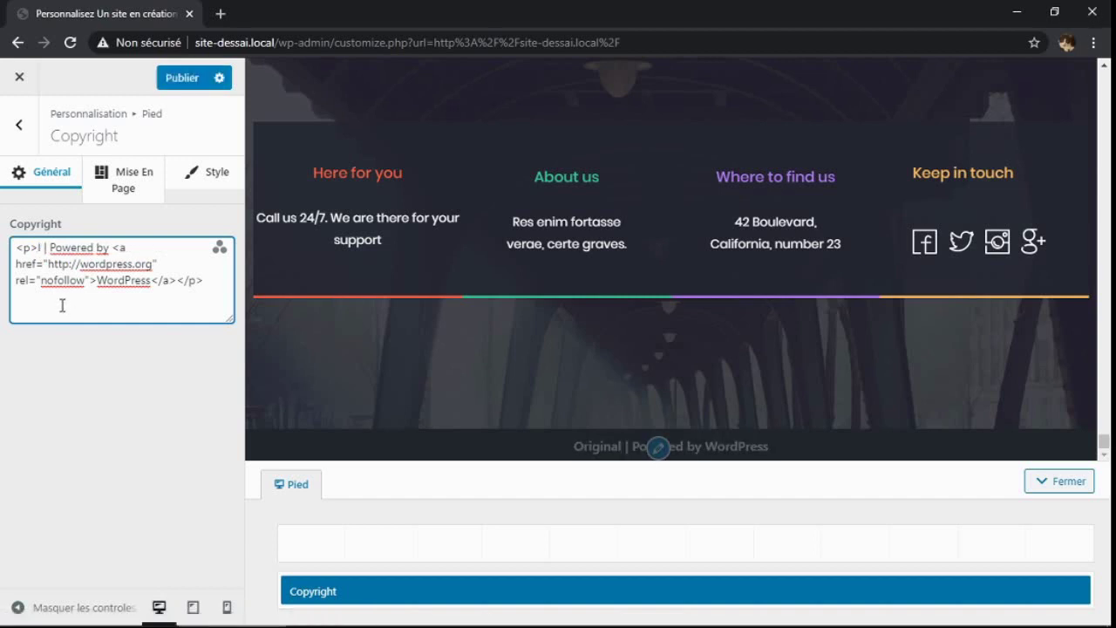
{"action": "key", "text": "BackSpace"}
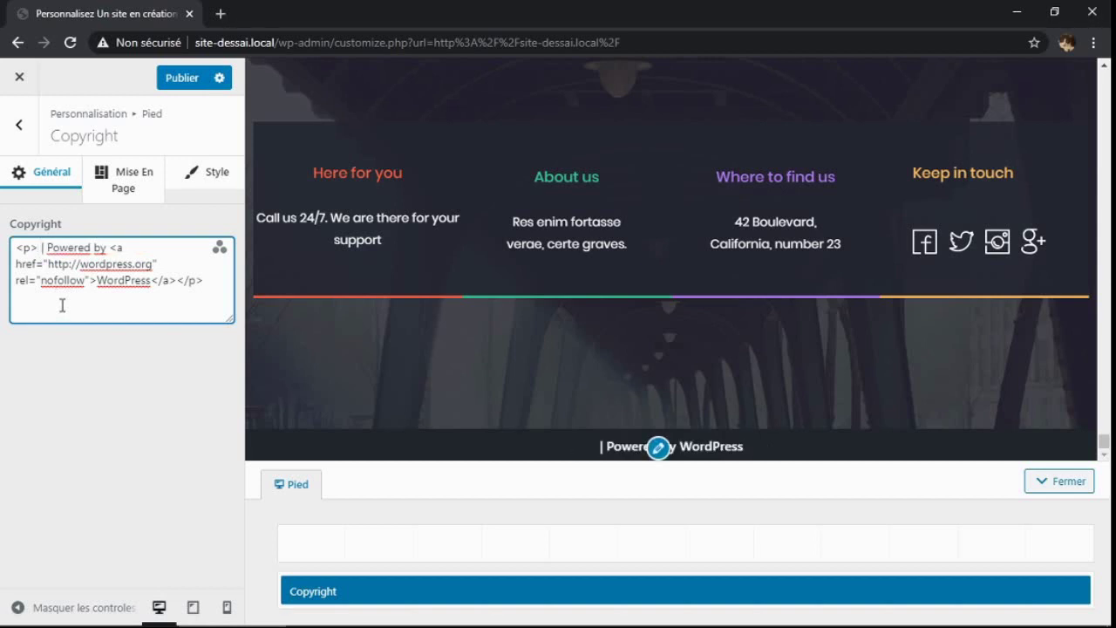
{"action": "type", "text": "Site"}
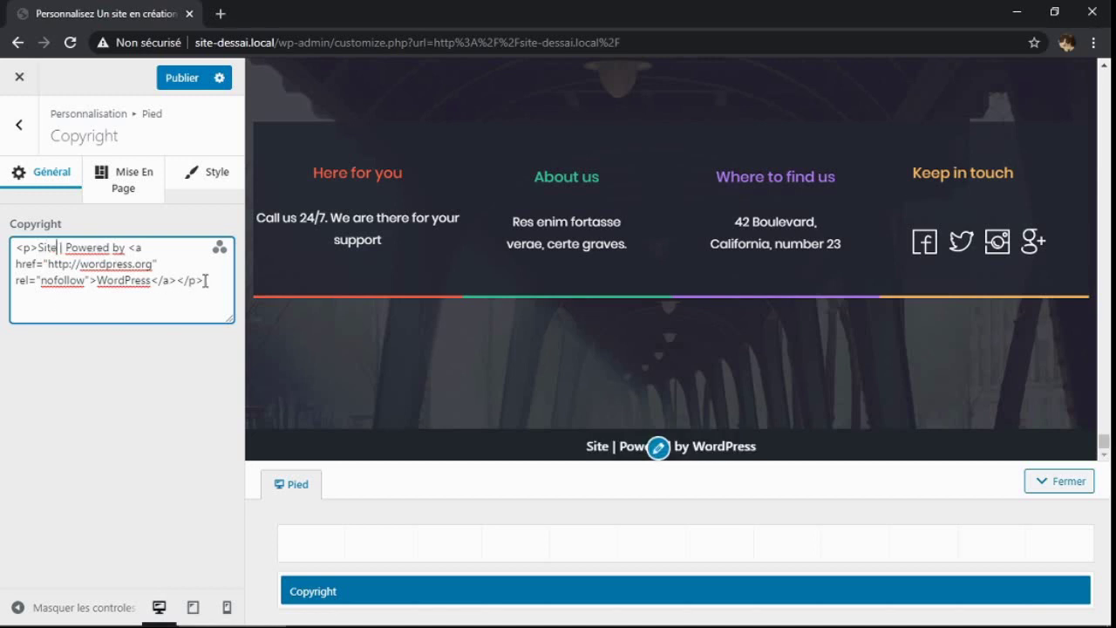
{"action": "left_click_drag", "start_coordinate": [205, 280], "coordinate": [67, 251]}
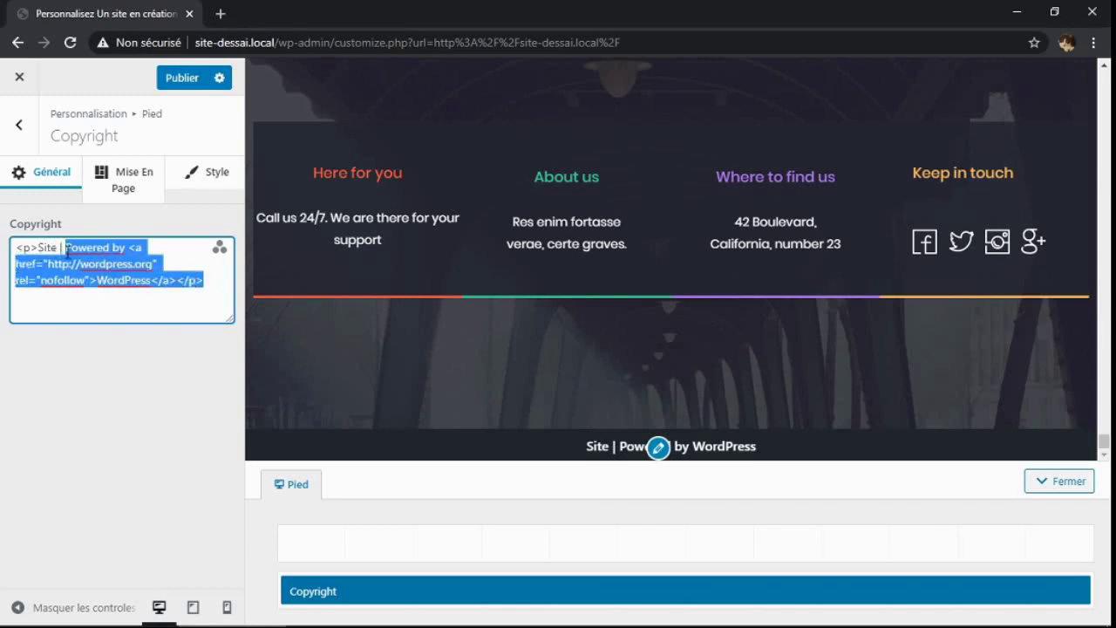
{"action": "type", "text": "En création"}
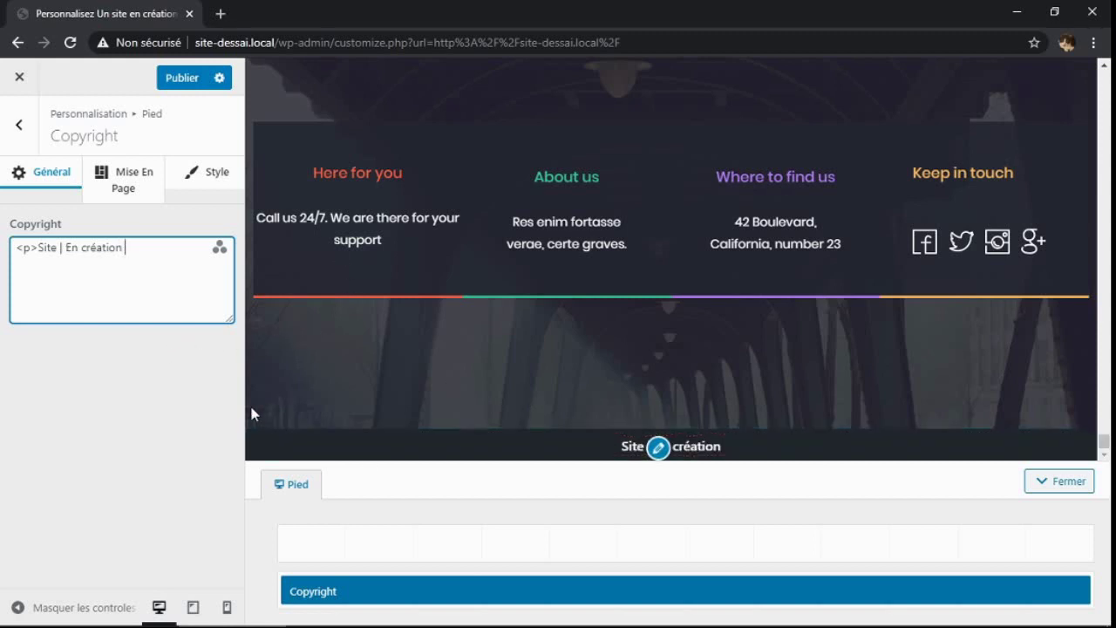
Try dark grey, greyish pink and pink on the copyright text, then reset it to default
{"action": "left_click", "coordinate": [197, 180]}
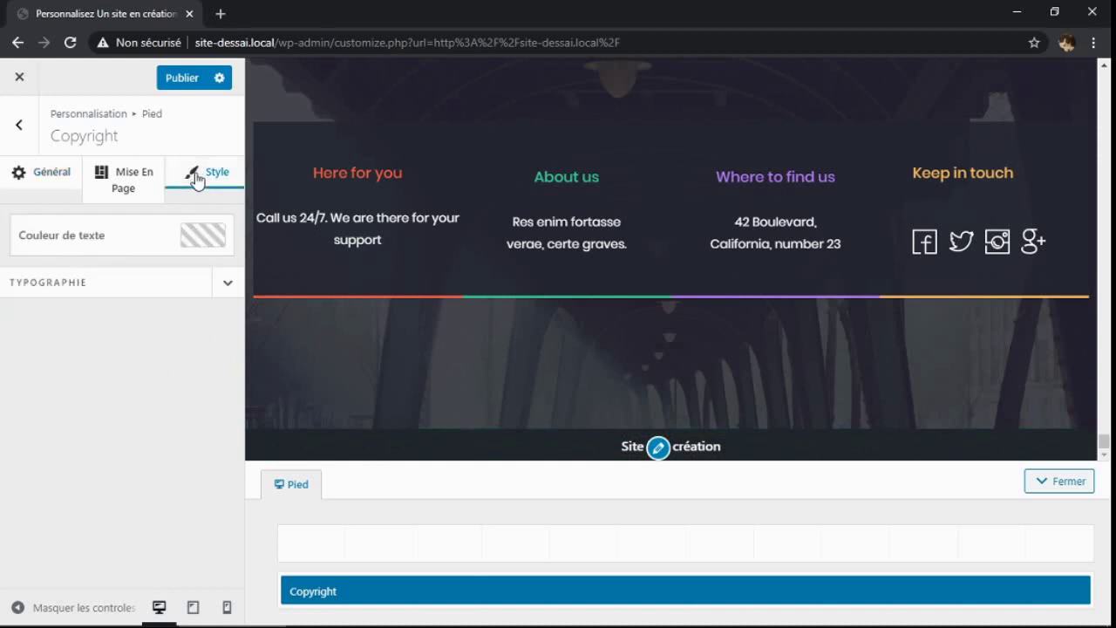
{"action": "left_click", "coordinate": [201, 241]}
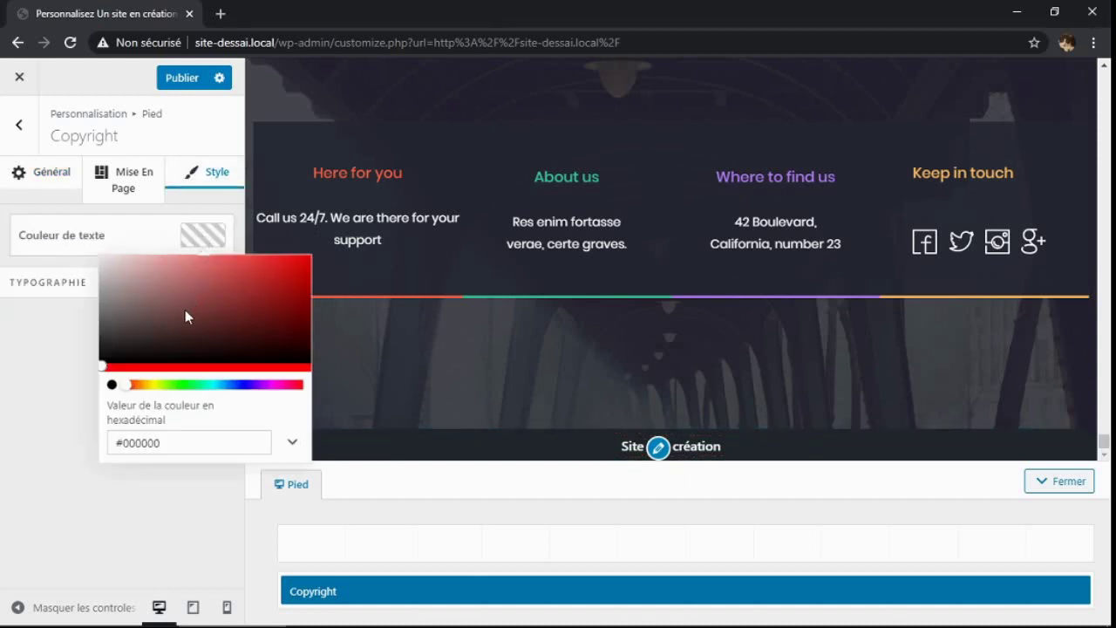
{"action": "left_click", "coordinate": [121, 321]}
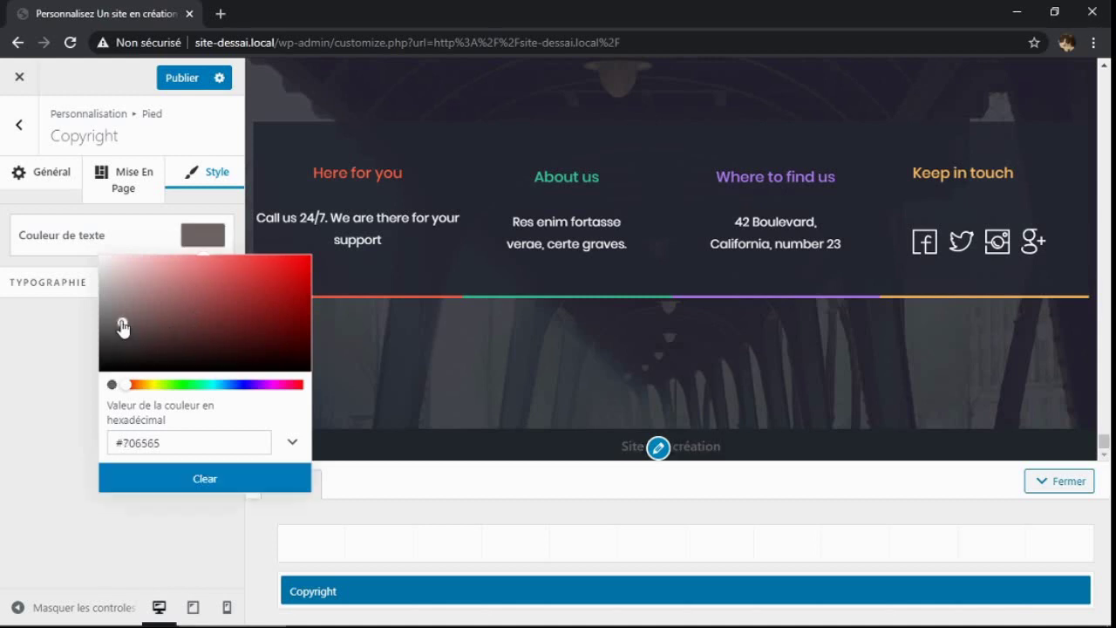
{"action": "left_click", "coordinate": [124, 298]}
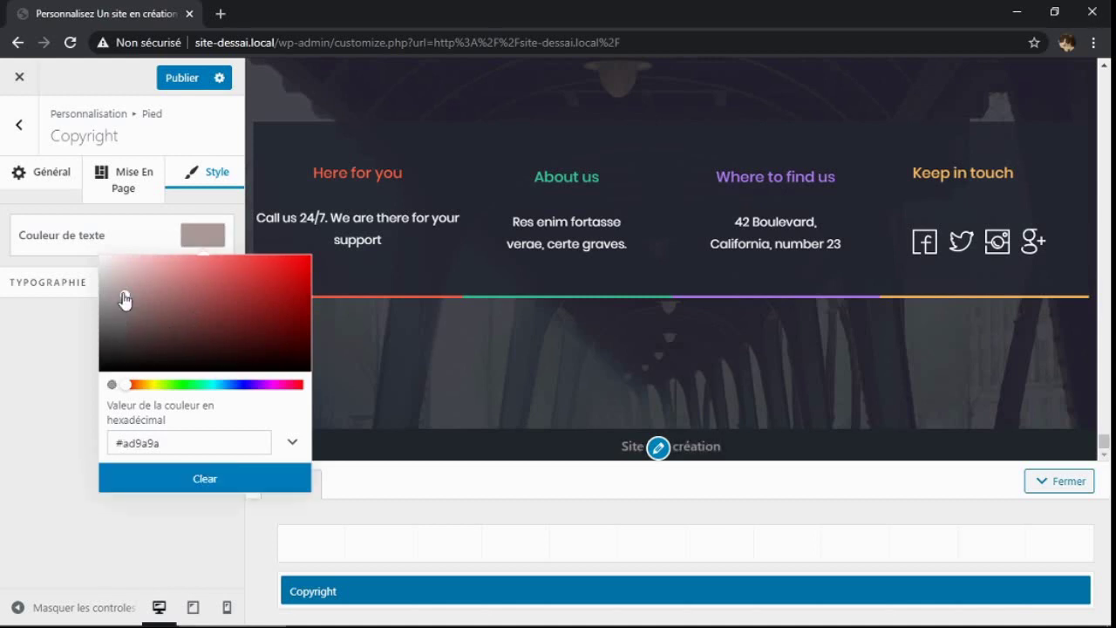
{"action": "left_click", "coordinate": [180, 269]}
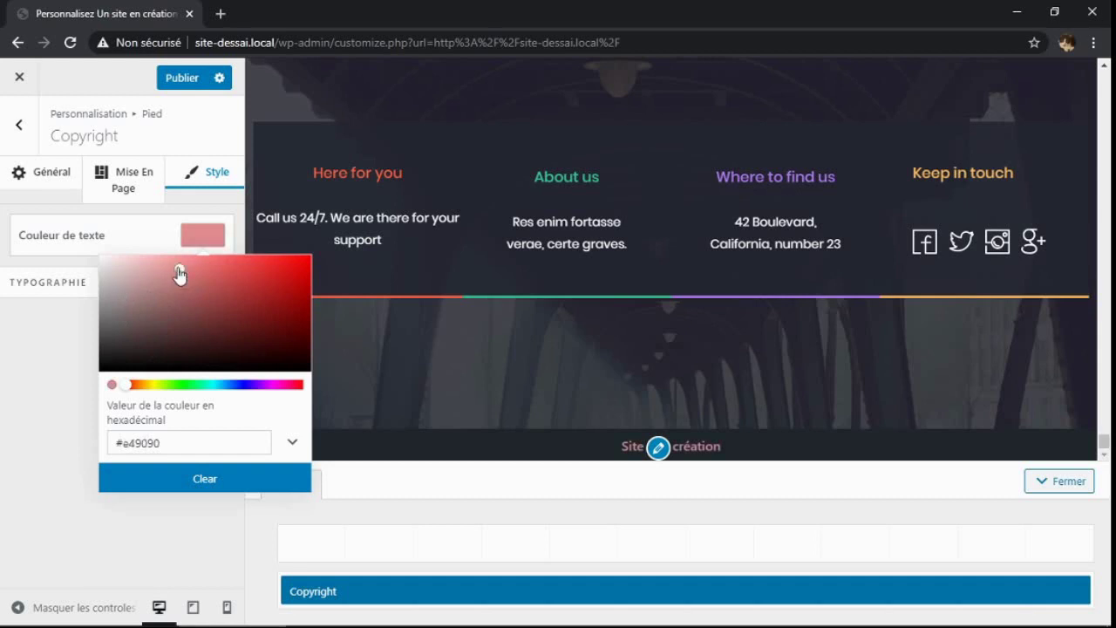
{"action": "left_click", "coordinate": [180, 481]}
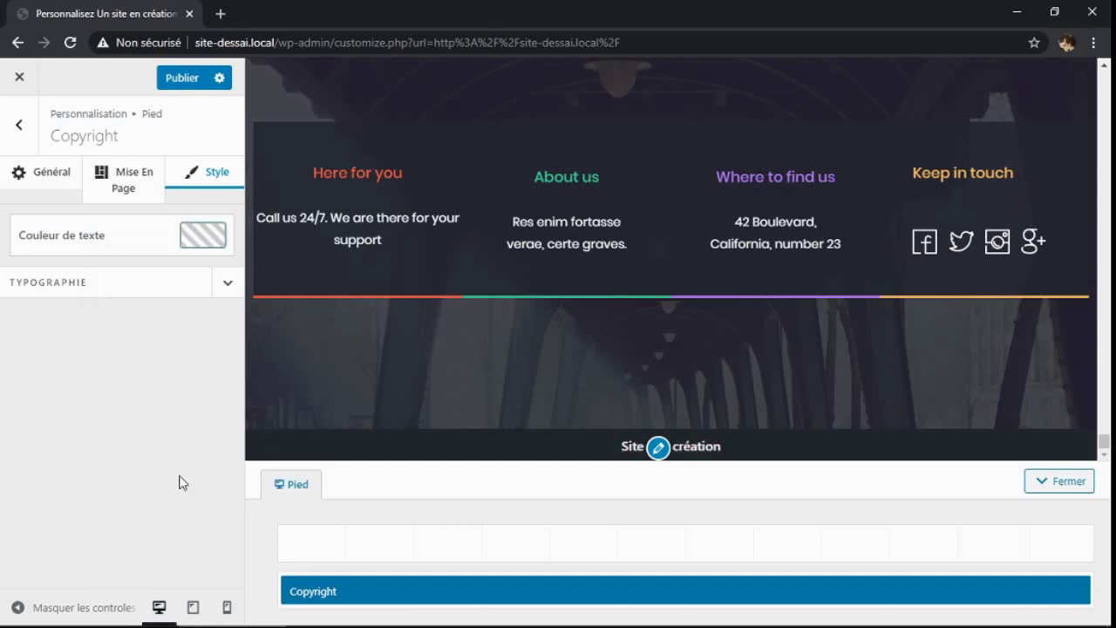
Set the copyright typography to Capitalize transform and font weight 700
{"action": "left_click", "coordinate": [225, 288]}
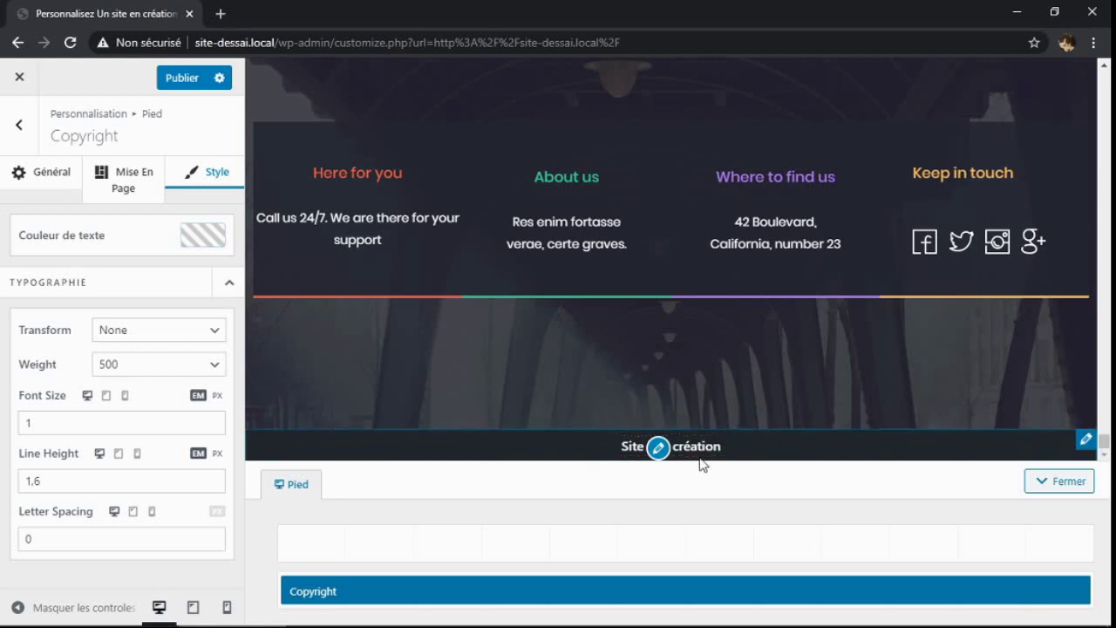
{"action": "left_click", "coordinate": [217, 331]}
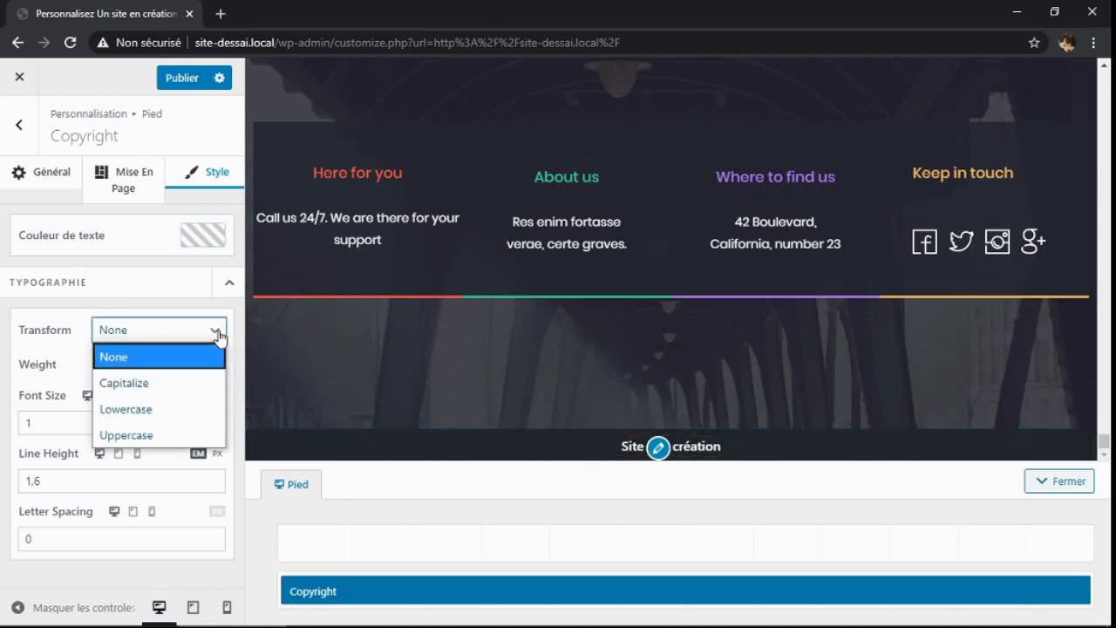
{"action": "left_click", "coordinate": [179, 389]}
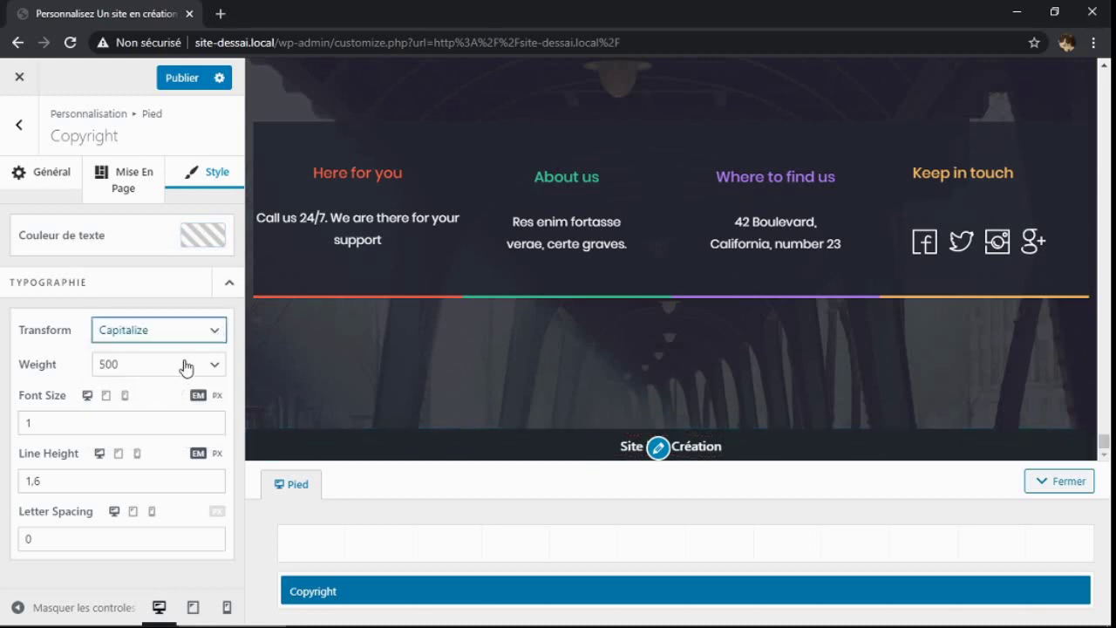
{"action": "left_click", "coordinate": [223, 333]}
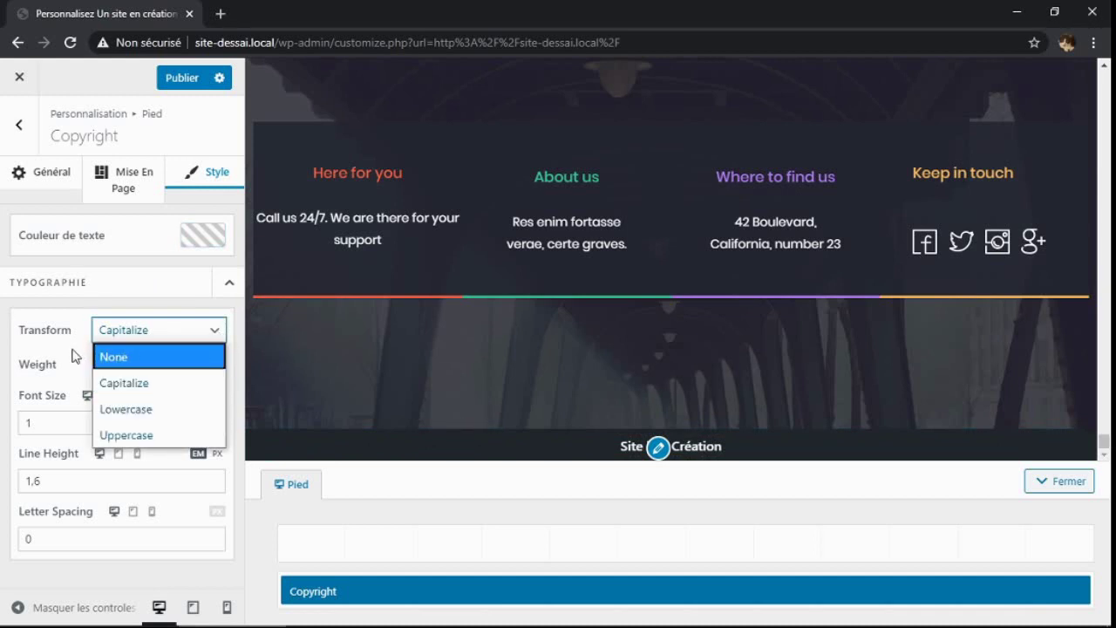
{"action": "left_click", "coordinate": [77, 353]}
{"action": "left_click", "coordinate": [215, 368]}
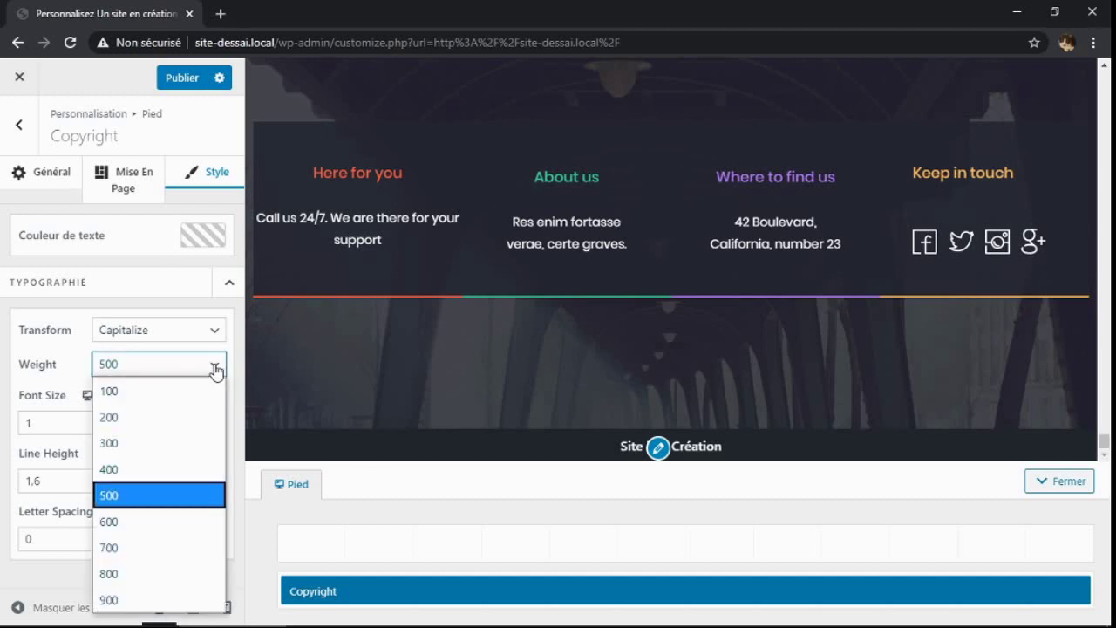
{"action": "left_click", "coordinate": [164, 522]}
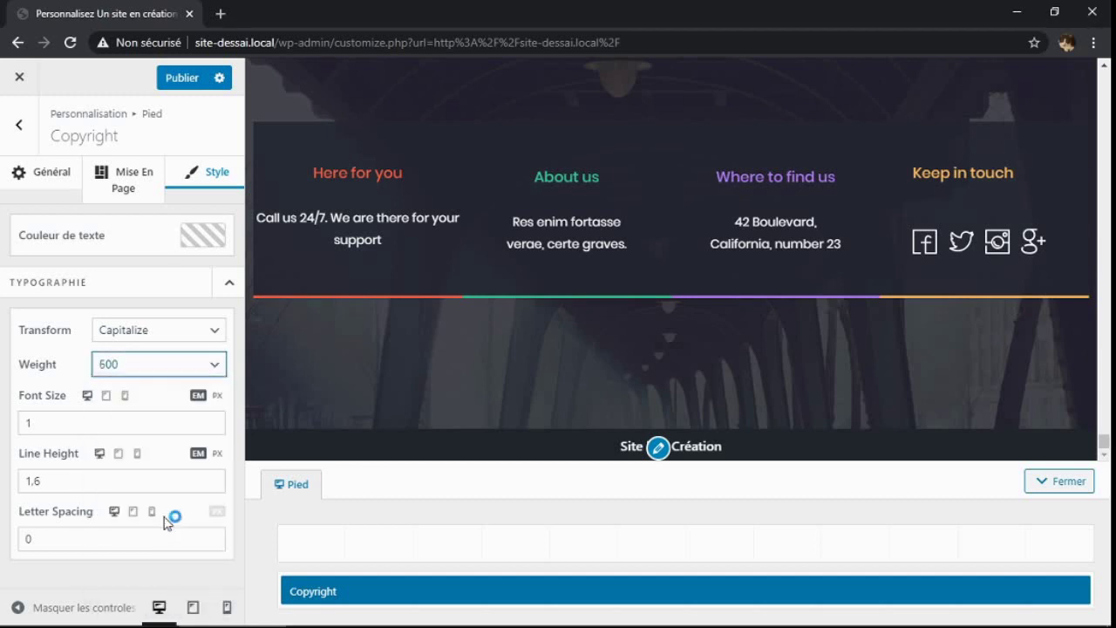
{"action": "left_click", "coordinate": [214, 364]}
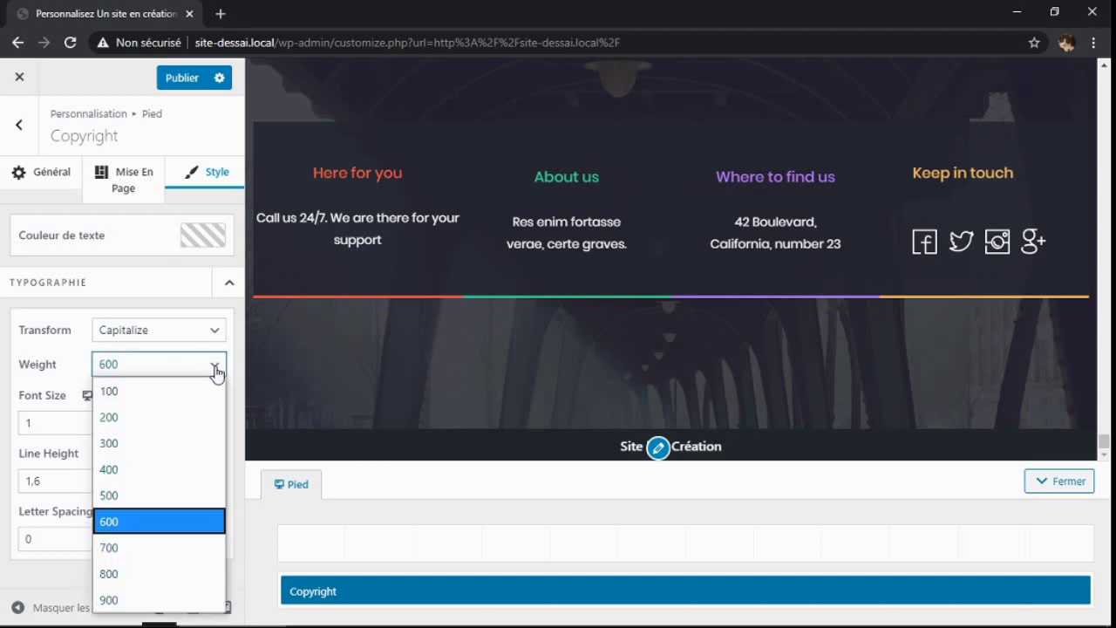
{"action": "left_click", "coordinate": [178, 551]}
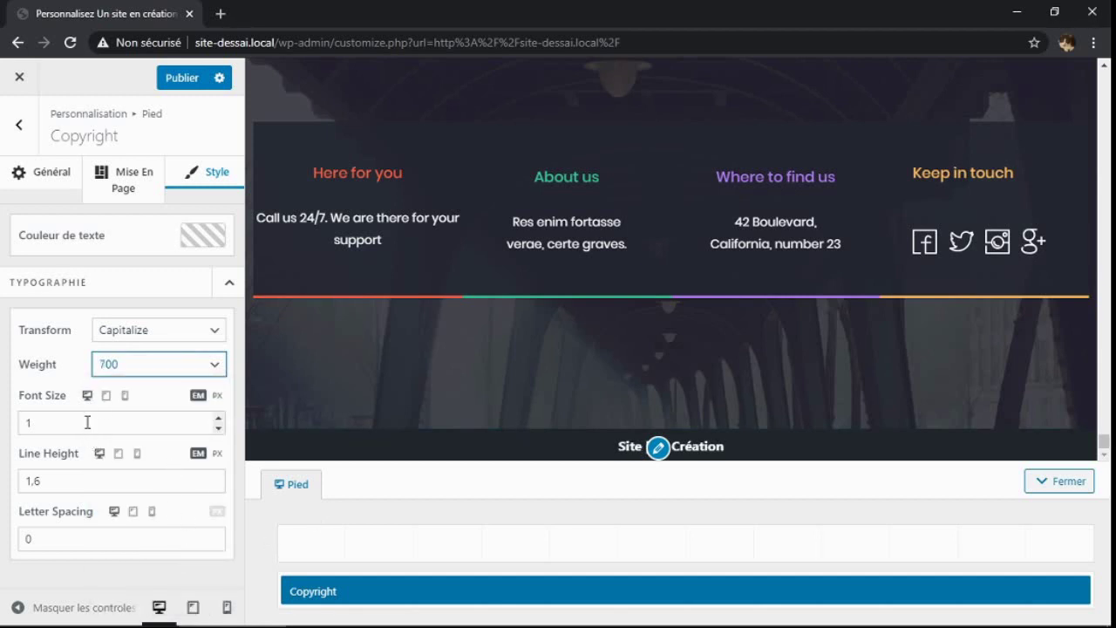
Try copyright font sizes up to 1.3, then return the size to 1
{"action": "left_click", "coordinate": [218, 421]}
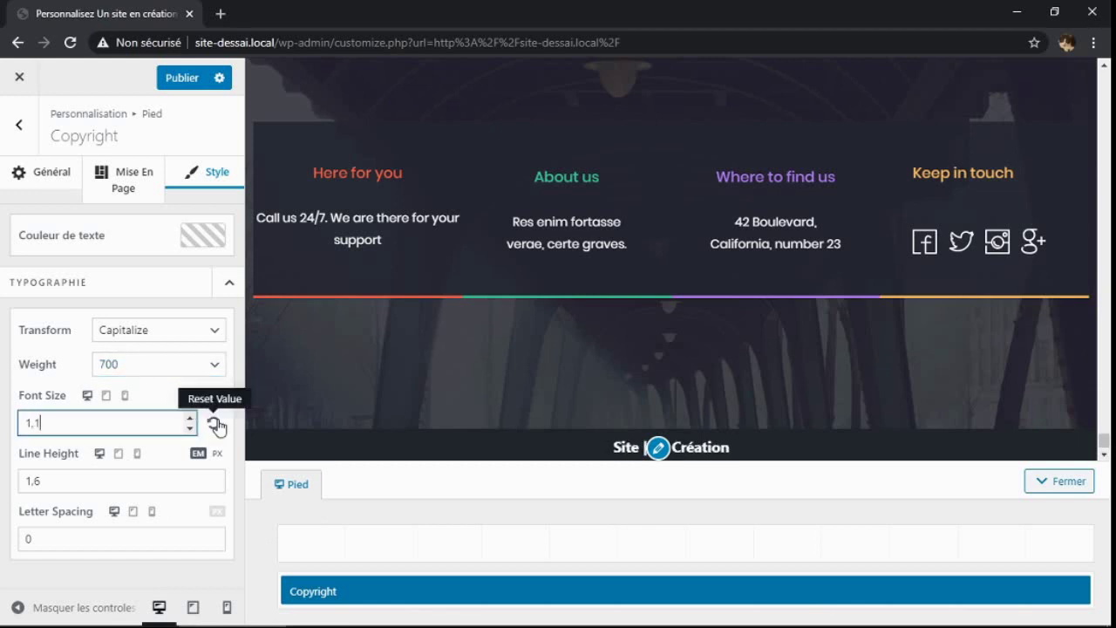
{"action": "left_click", "coordinate": [190, 417]}
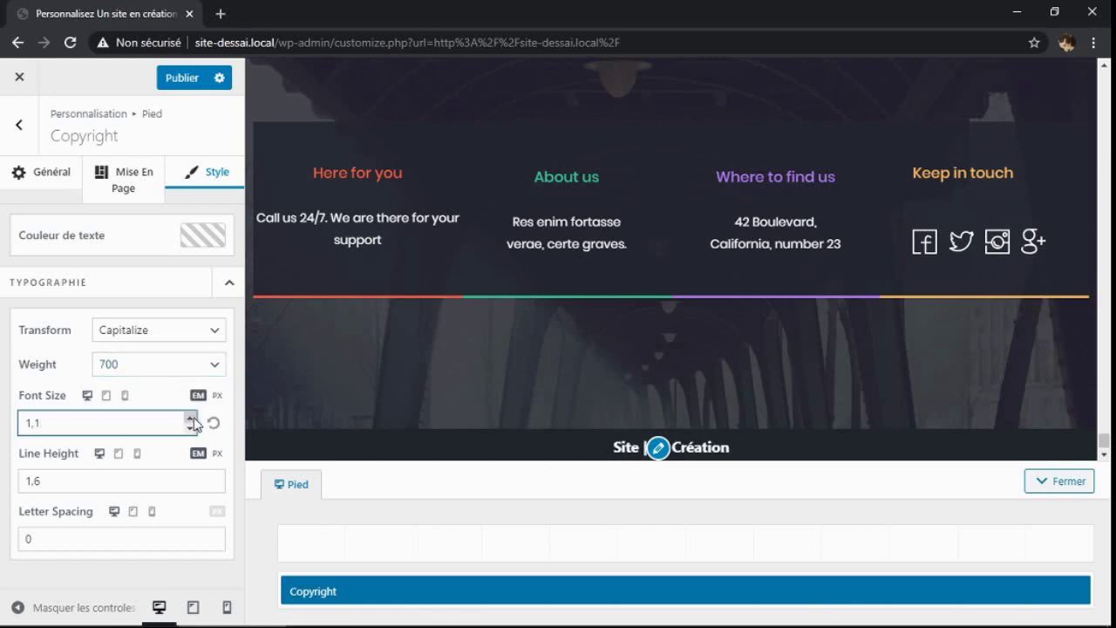
{"action": "left_click", "coordinate": [192, 420]}
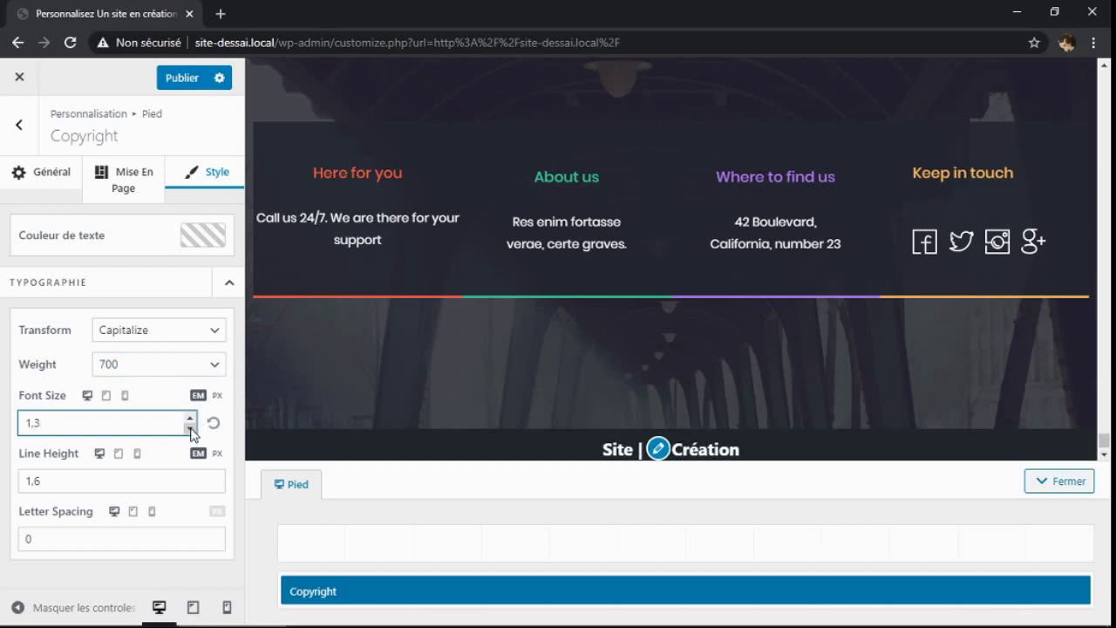
{"action": "left_click", "coordinate": [191, 428]}
{"action": "left_click", "coordinate": [191, 428]}
{"action": "left_click", "coordinate": [190, 428]}
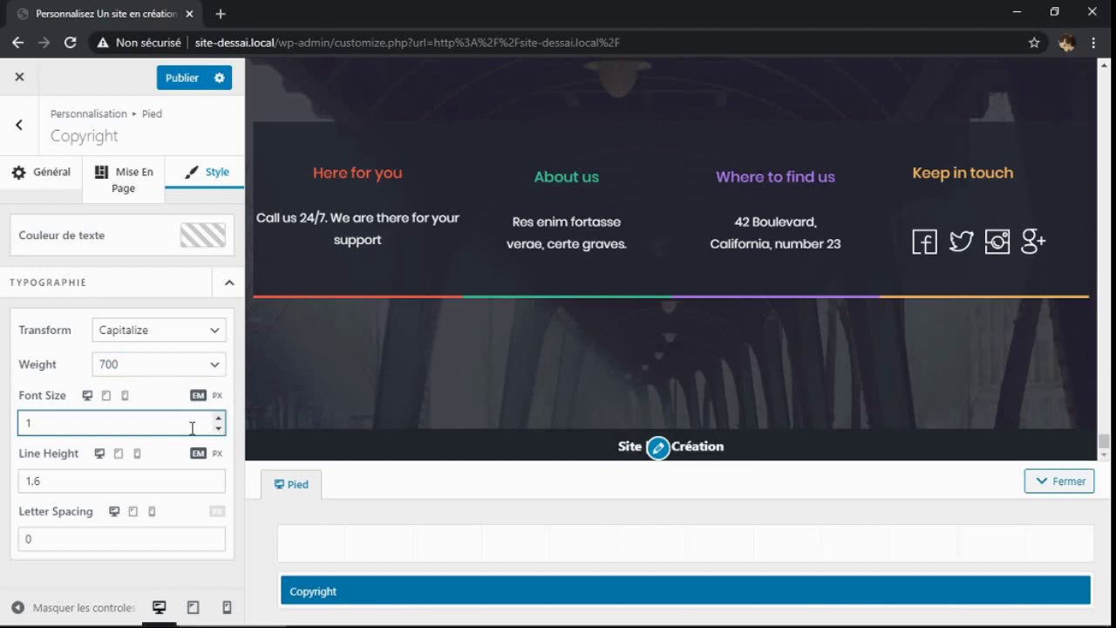
Raise the copyright line height from 1.6 to 2
{"action": "left_click", "coordinate": [218, 478]}
{"action": "key", "text": "ctrl+a"}
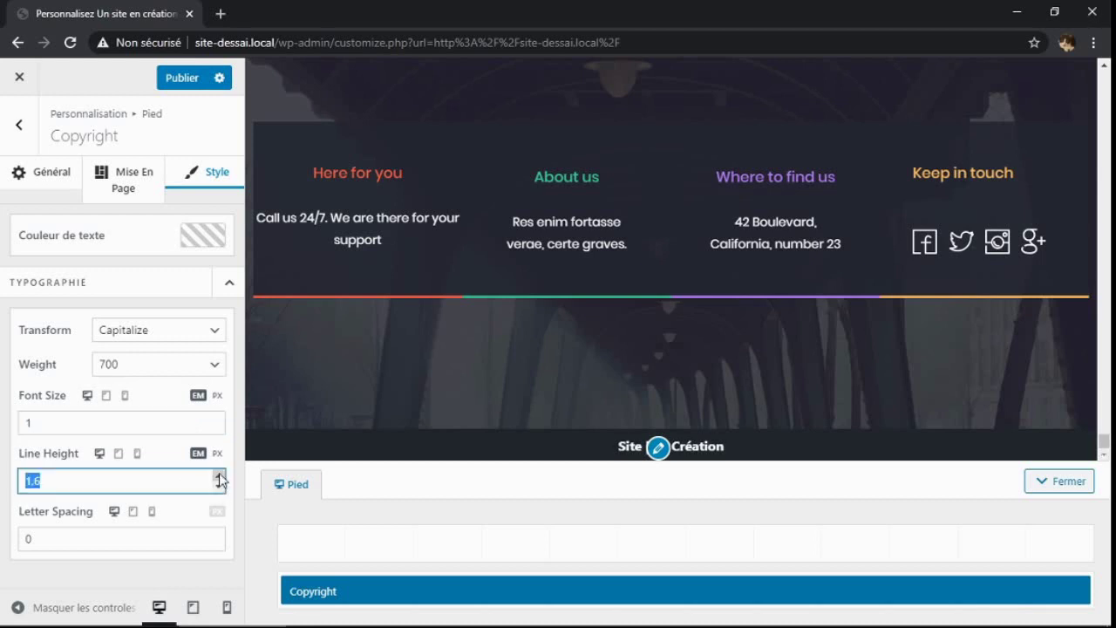
{"action": "key", "text": "Up"}
{"action": "key", "text": "Down"}
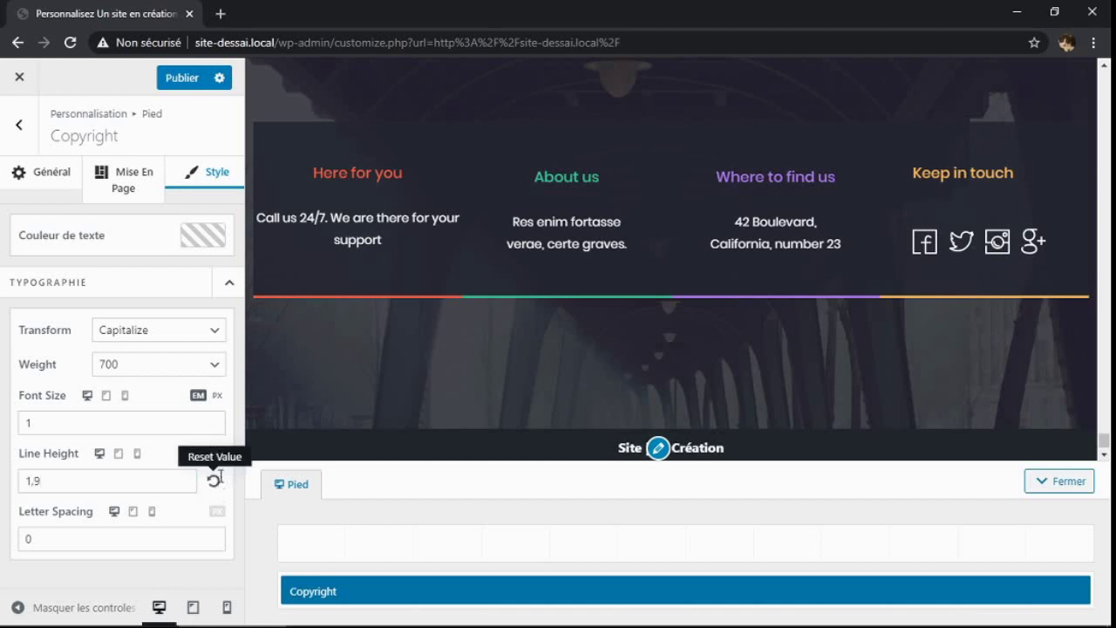
{"action": "left_click", "coordinate": [219, 482]}
{"action": "key", "text": "ctrl+a"}
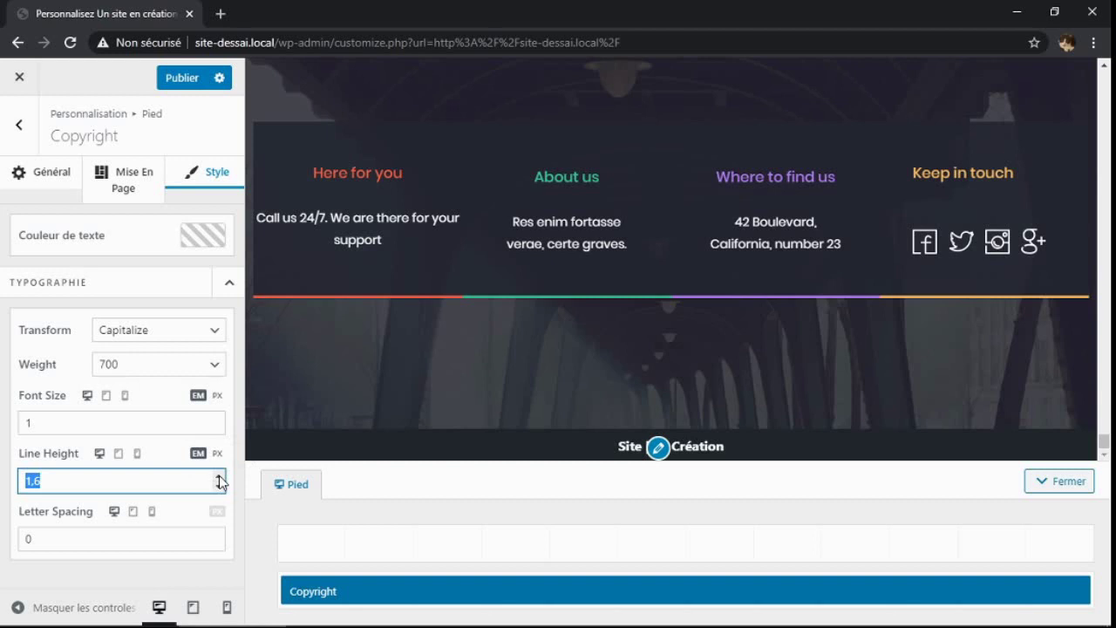
{"action": "left_click", "coordinate": [219, 476]}
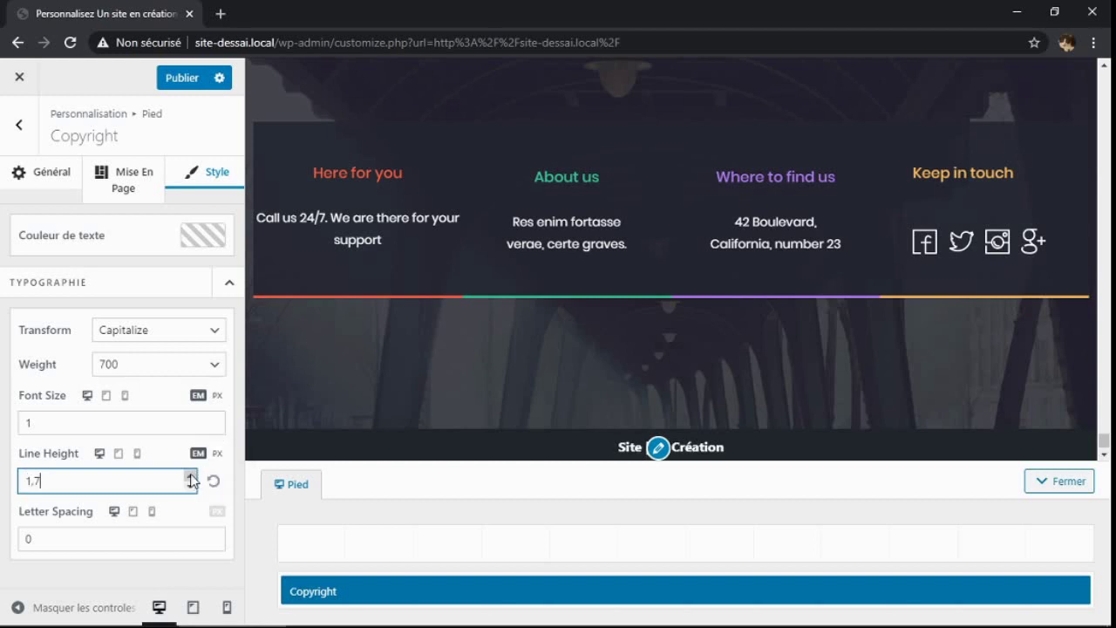
{"action": "left_click", "coordinate": [191, 475]}
{"action": "left_click", "coordinate": [190, 475]}
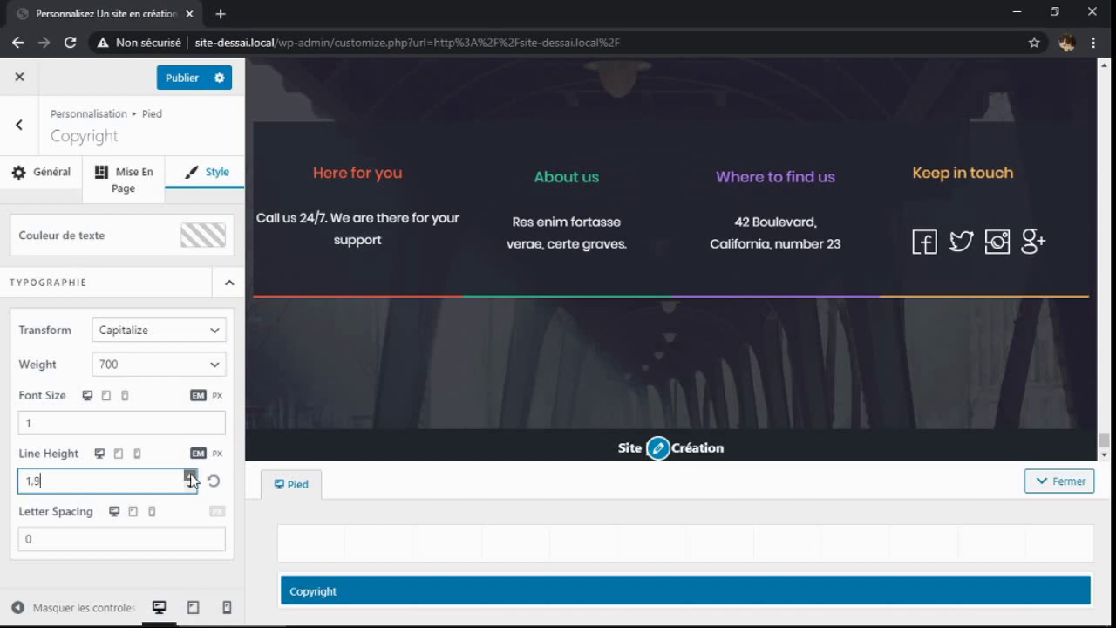
{"action": "left_click", "coordinate": [190, 475]}
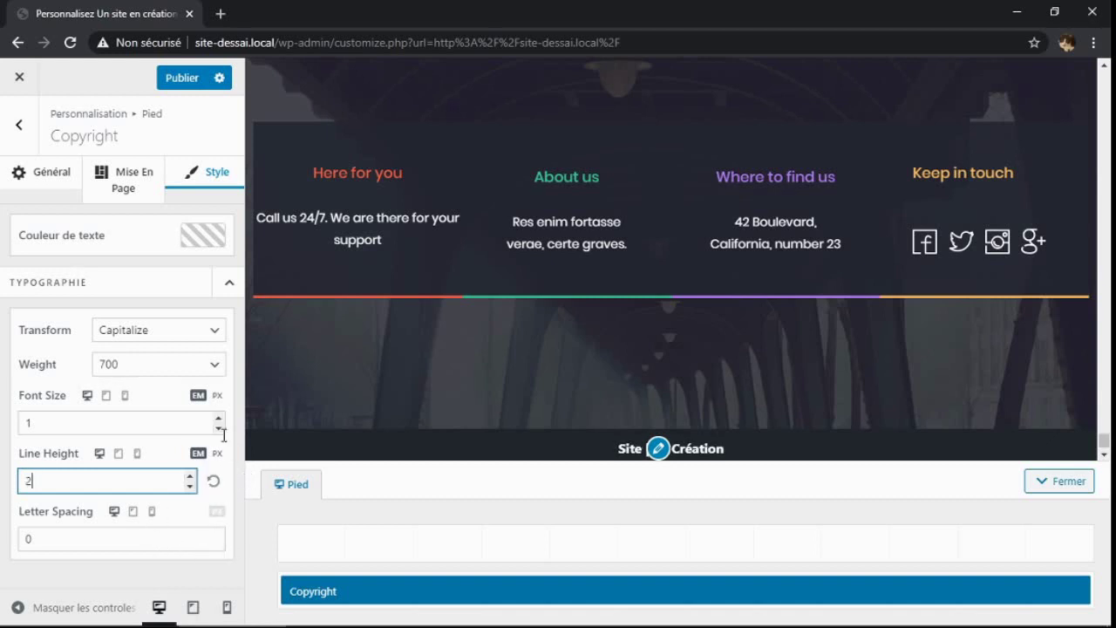
Publish the footer style changes and exit the customizer to the live homepage
{"action": "left_click", "coordinate": [190, 80]}
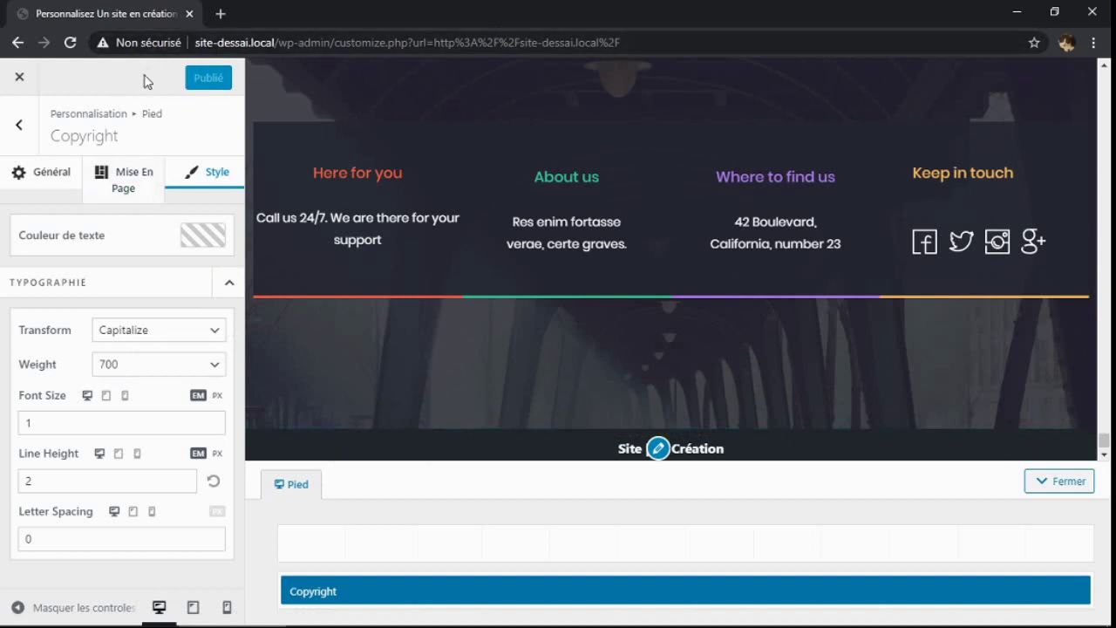
{"action": "left_click", "coordinate": [20, 78]}
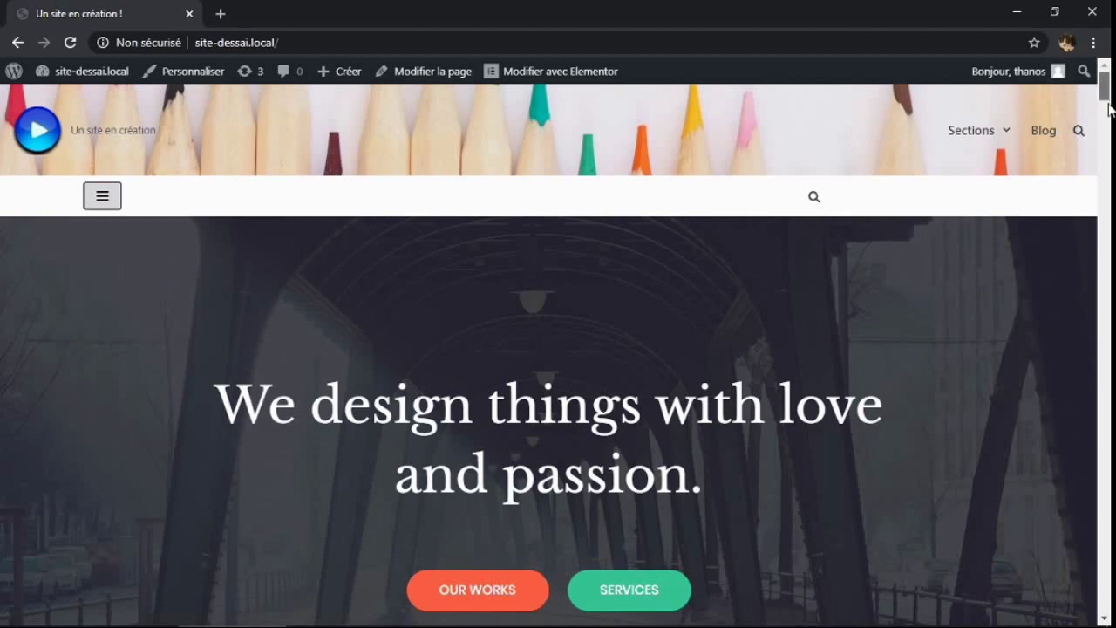
Scroll to the footer to confirm it reads 'Site | En Création', then close the browser
{"action": "left_click_drag", "start_coordinate": [1105, 92], "coordinate": [1087, 614]}
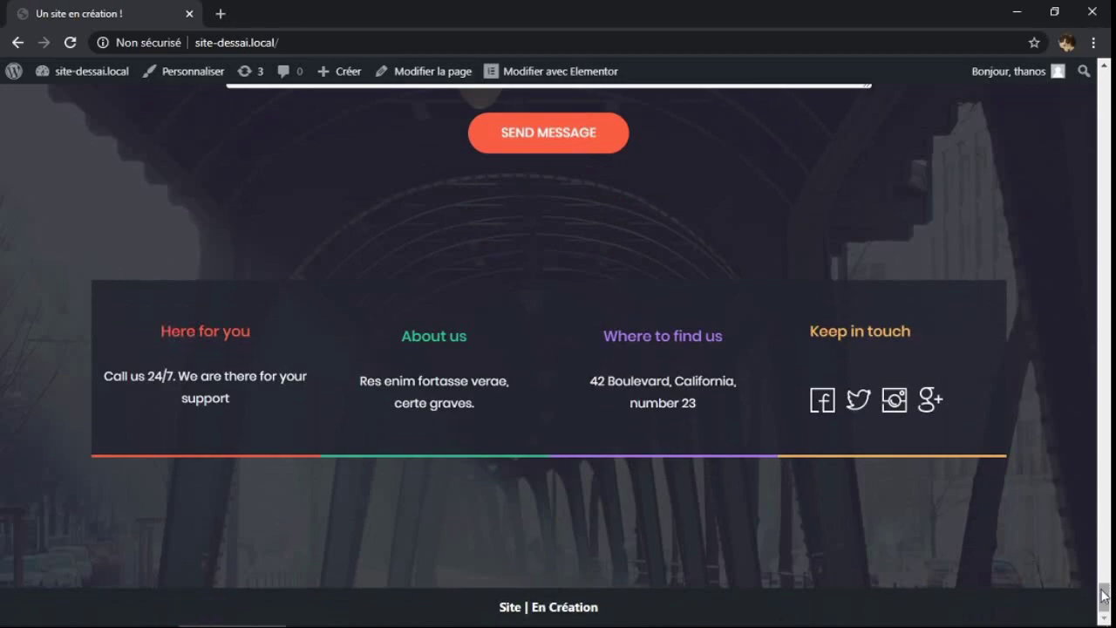
{"action": "left_click_drag", "start_coordinate": [1103, 596], "coordinate": [1102, 86]}
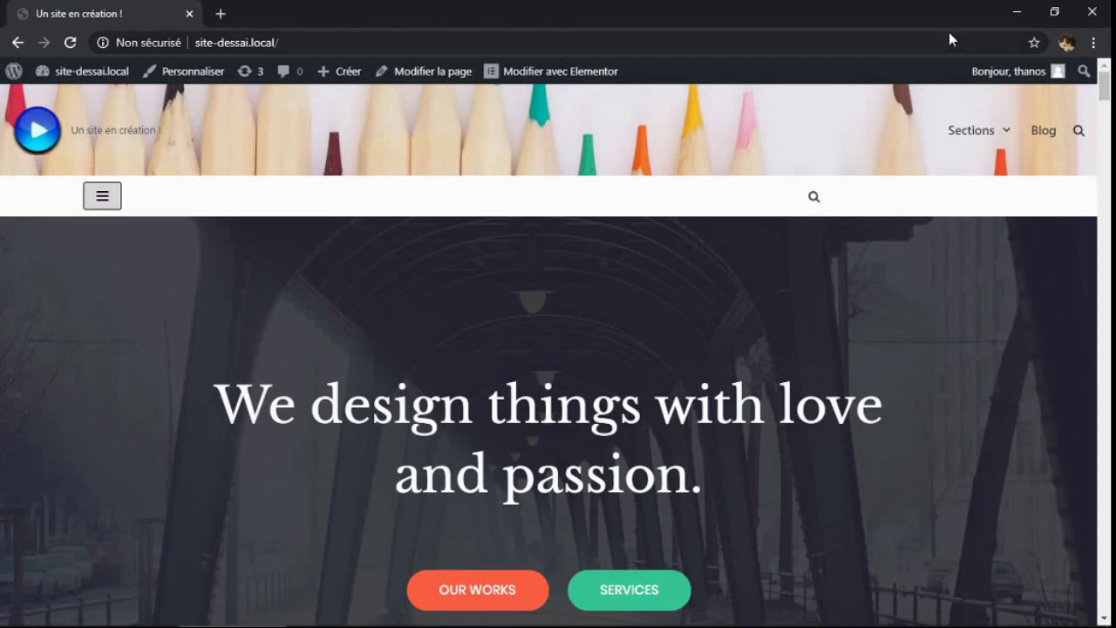
{"action": "left_click", "coordinate": [1096, 12]}
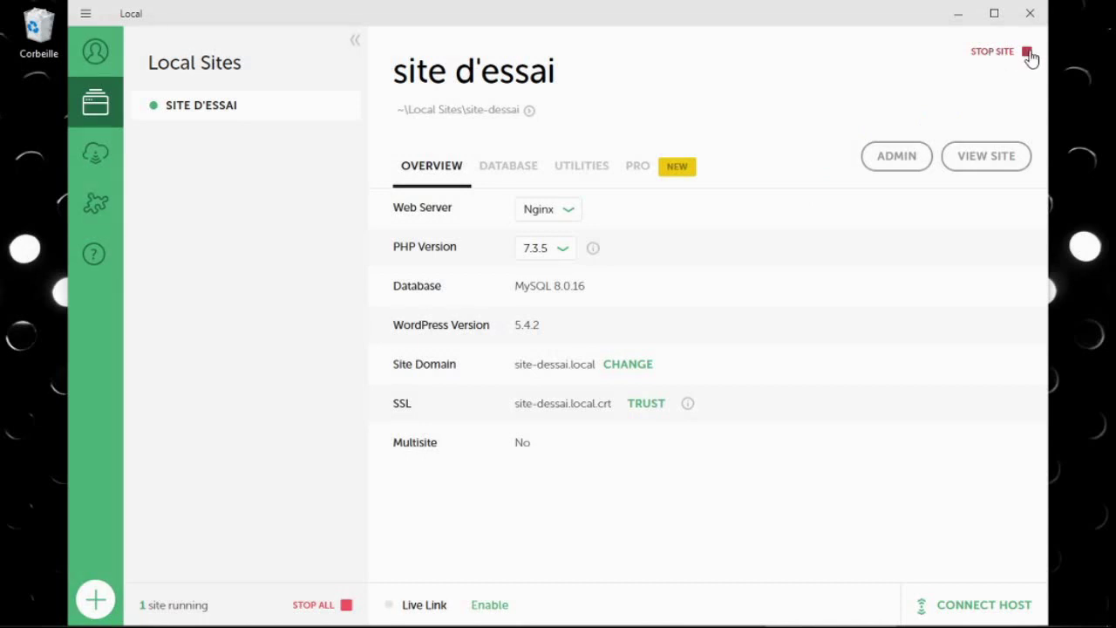
Stop site d'essai from its Local overview
{"action": "left_click", "coordinate": [1026, 54]}
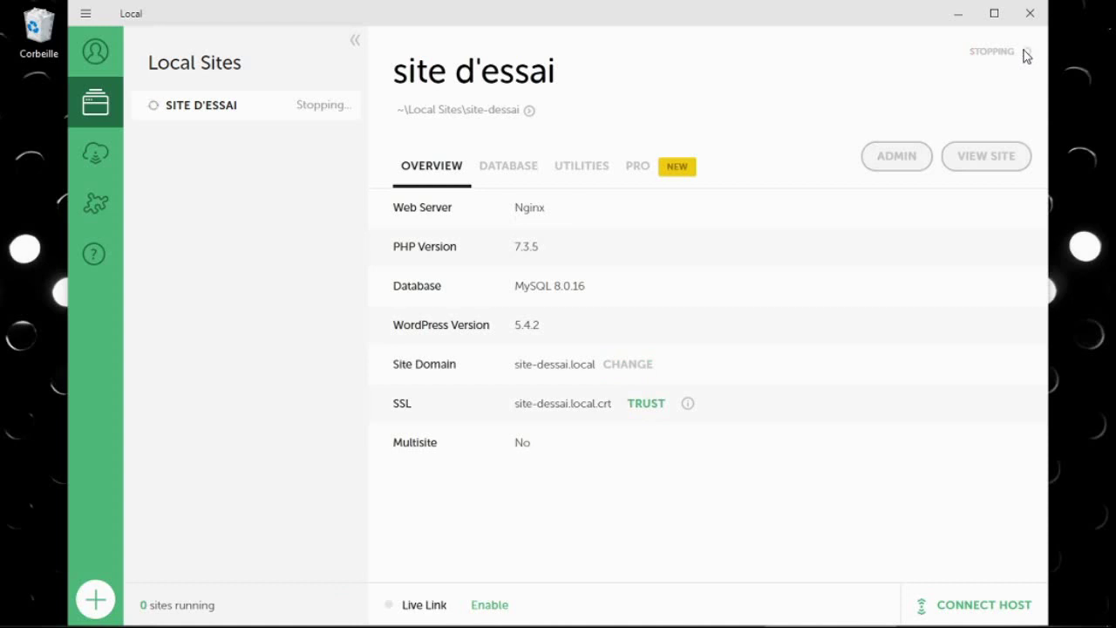